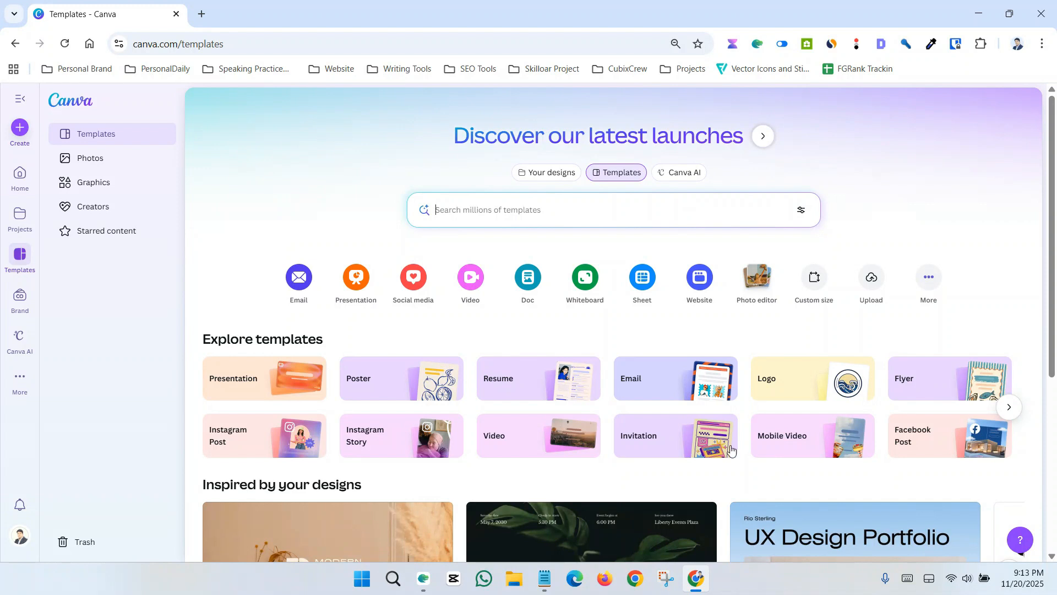
Search the template library for "tshirt" designs.
click(78, 107)
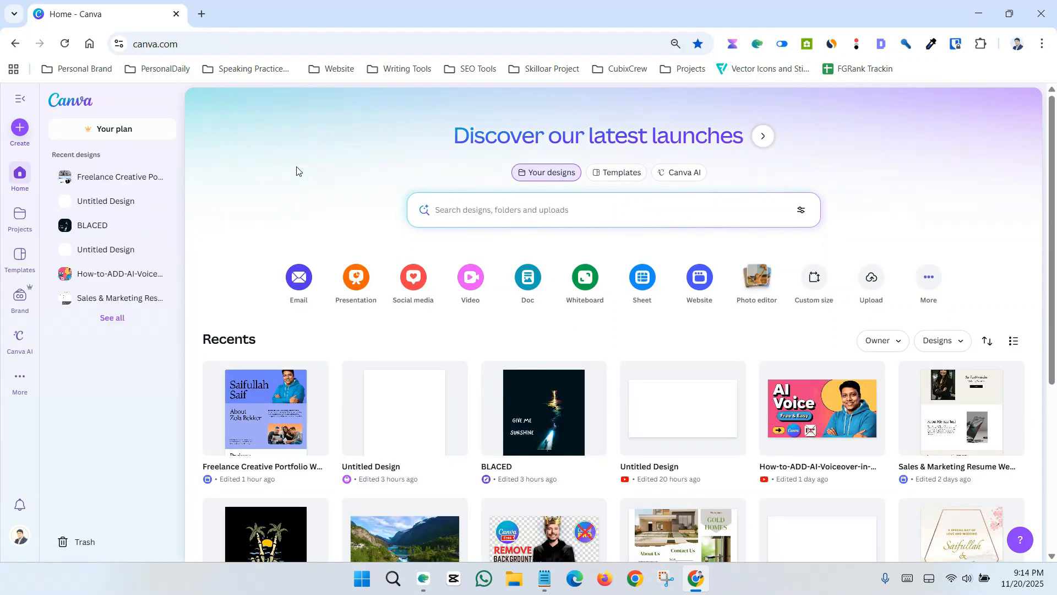
click(618, 175)
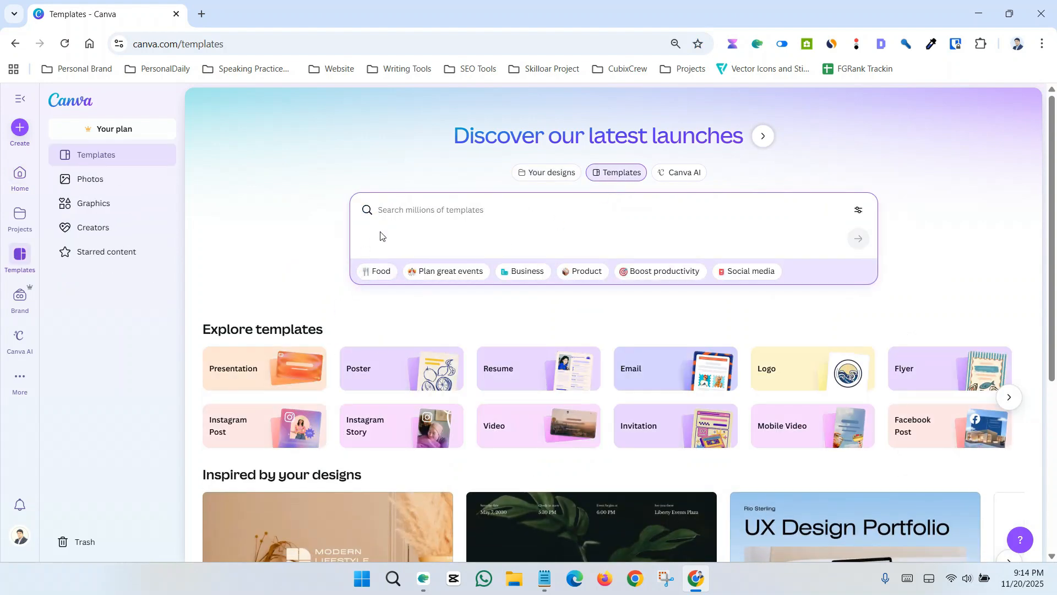
text(tshirt)
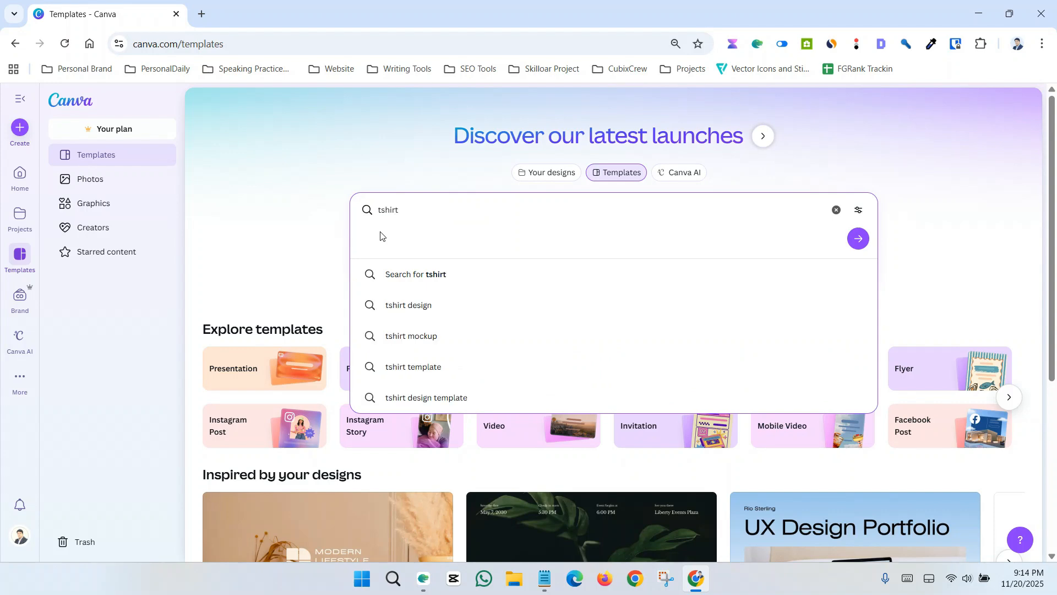
click(432, 283)
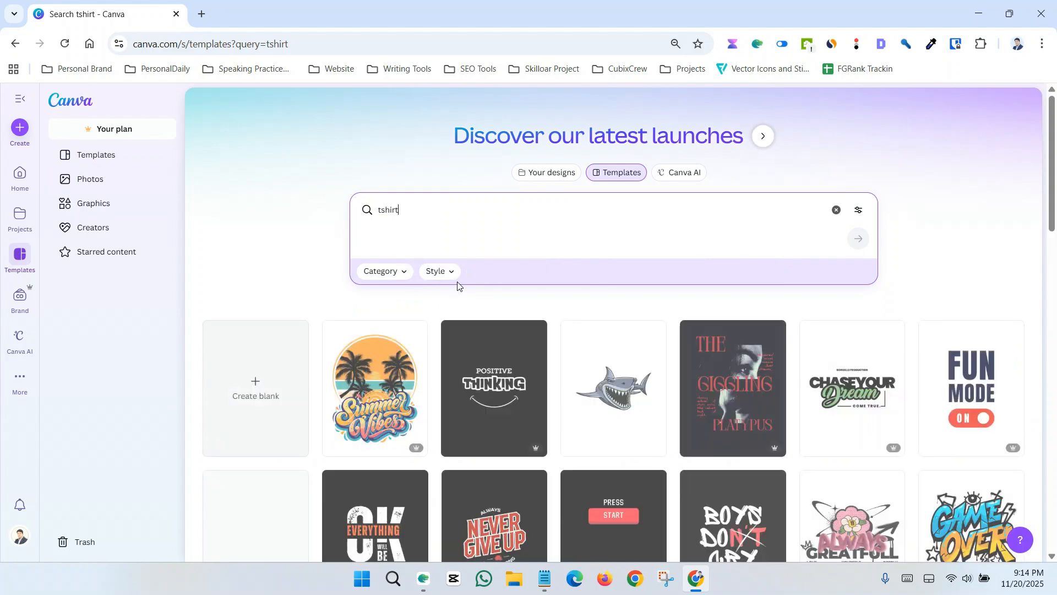
Open the black "PRESS START" template, Red and Black Buttons Video Game Pop Culture T-Shirt, for customization.
scroll(385, 319, down, 3)
scroll(365, 338, up, 1)
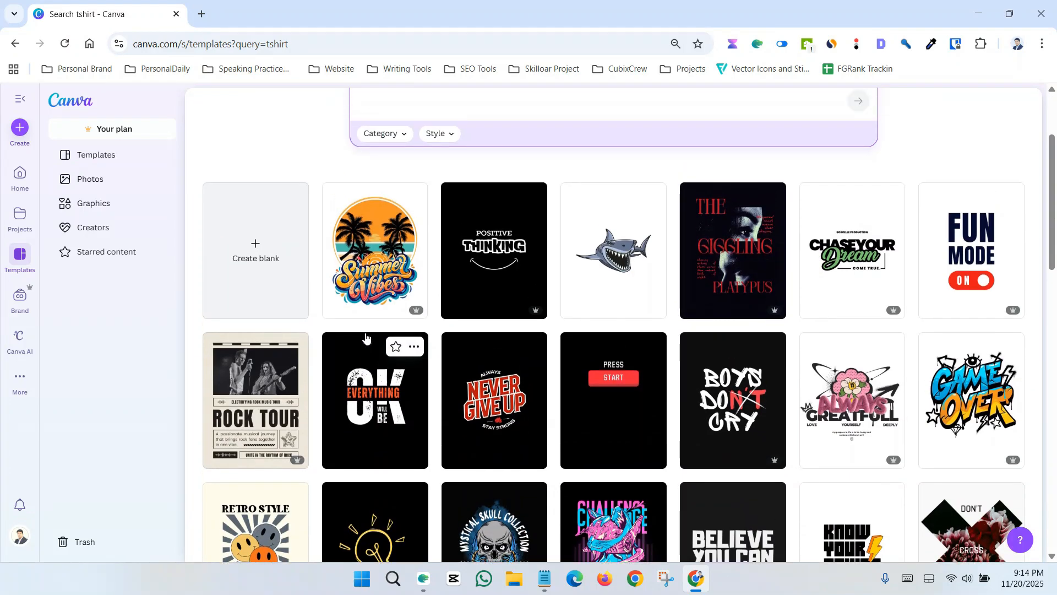
scroll(365, 338, up, 2)
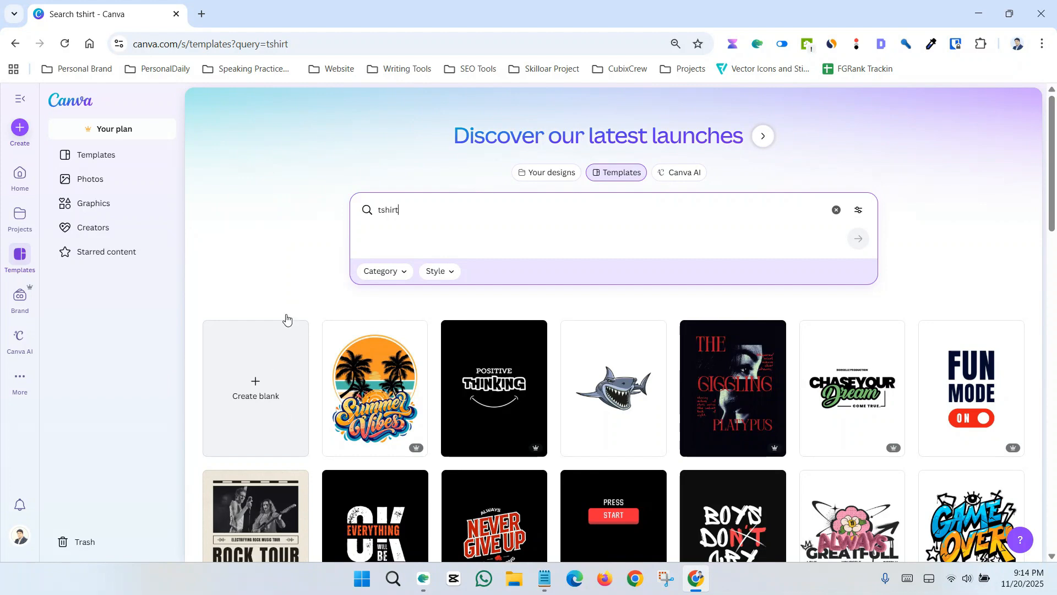
scroll(288, 279, down, 2)
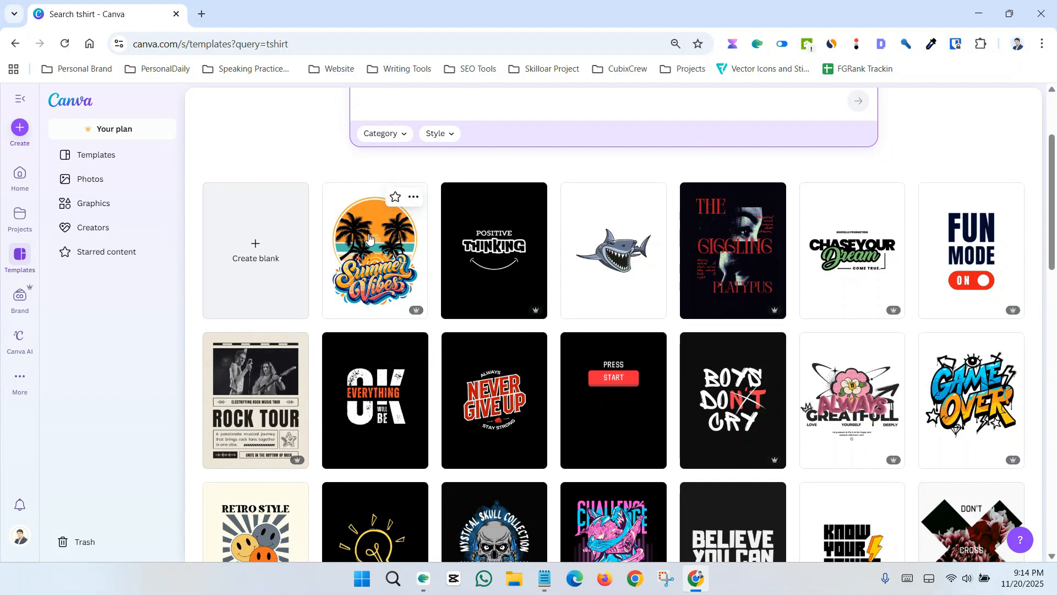
mouse_move(417, 319)
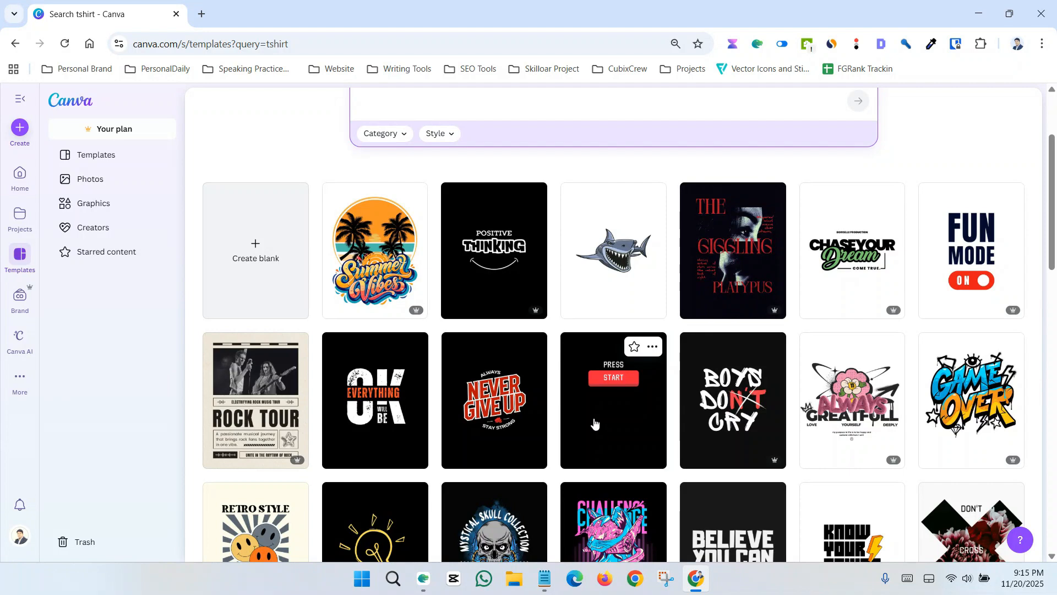
scroll(595, 422, down, 4)
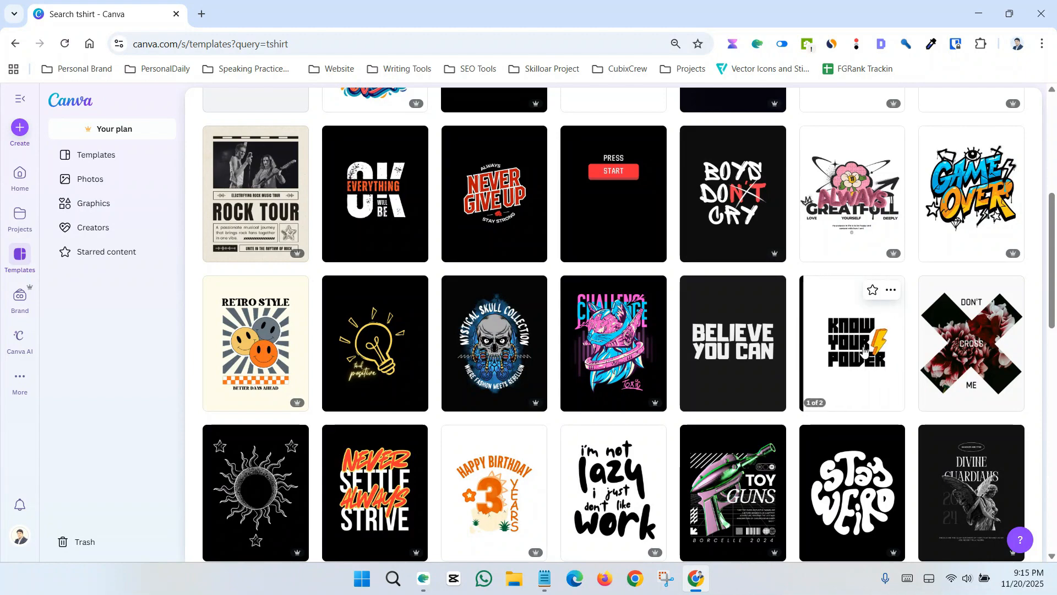
scroll(864, 350, up, 5)
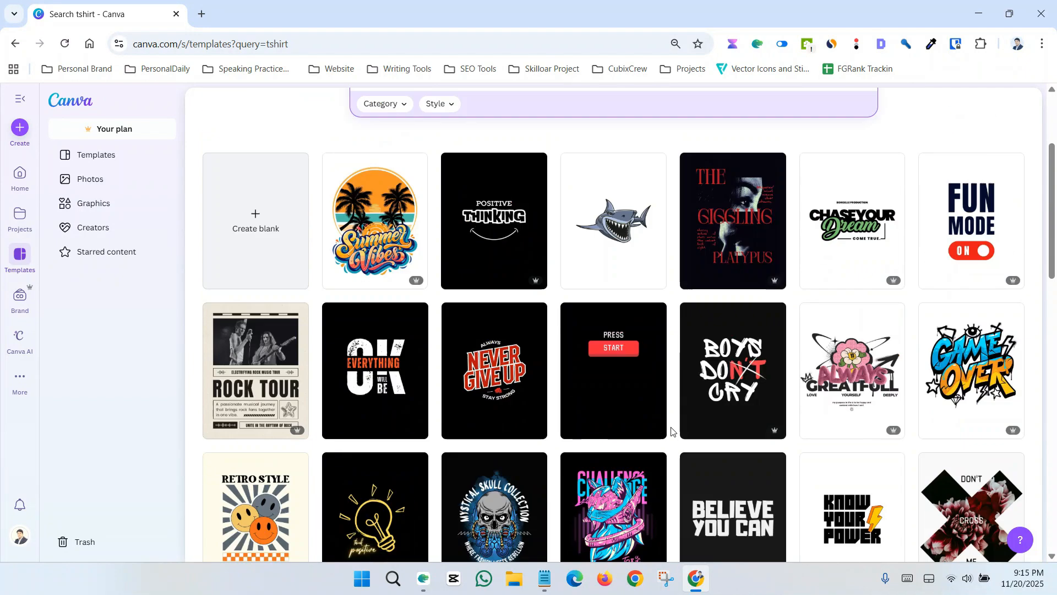
scroll(744, 371, down, 3)
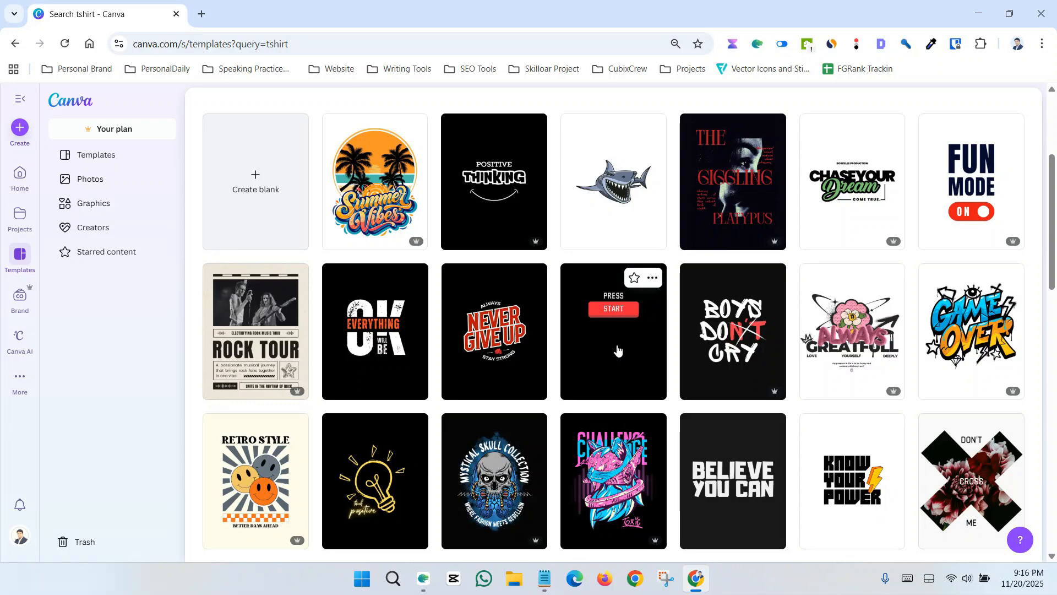
click(616, 345)
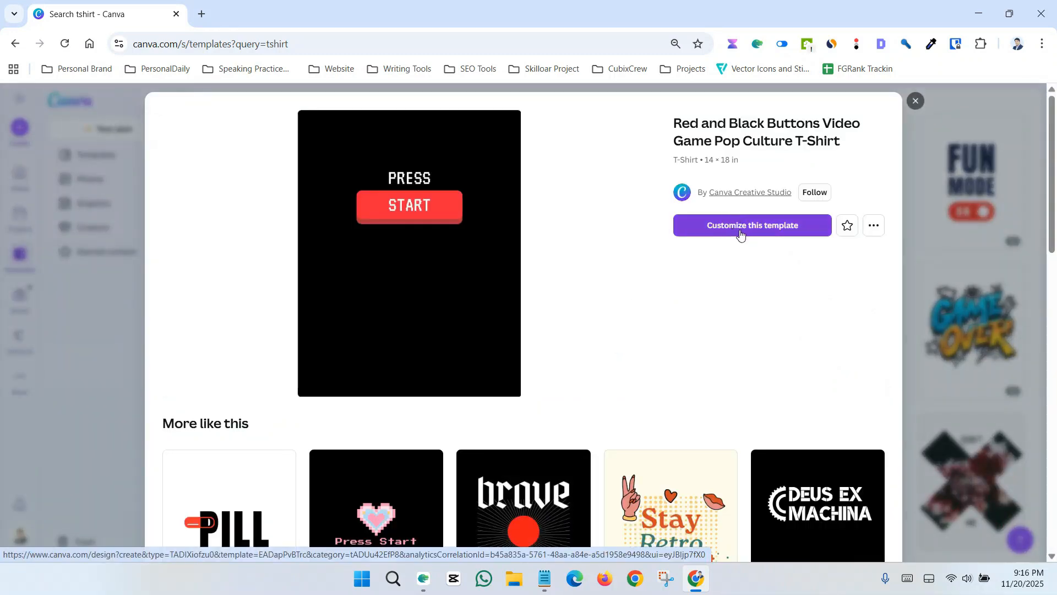
click(744, 233)
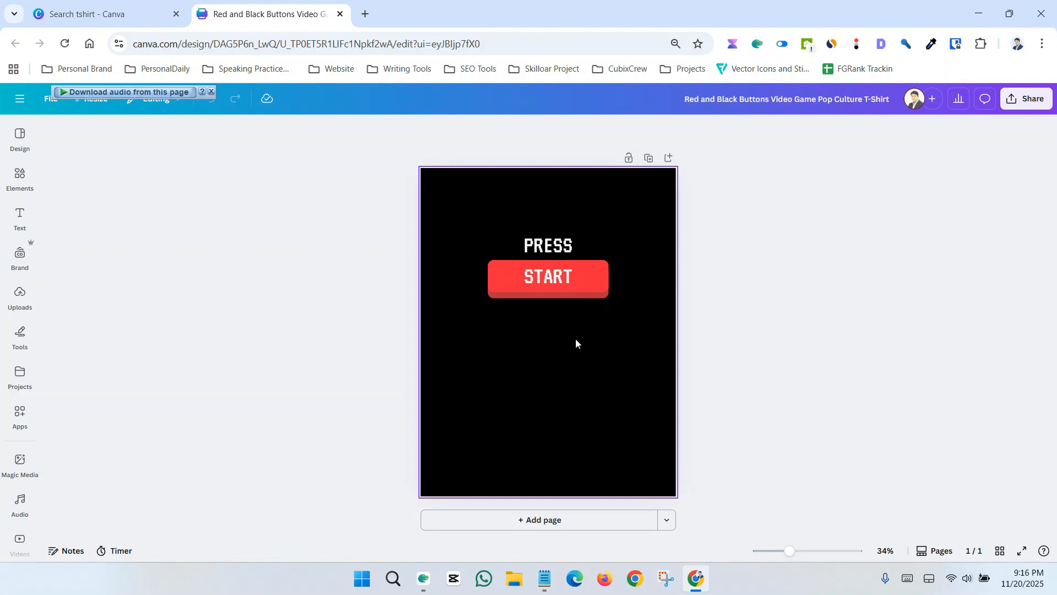
Replace the text "PRESS" with "RESTART" and the button text "START" with "HERE".
click(556, 246)
click(554, 242)
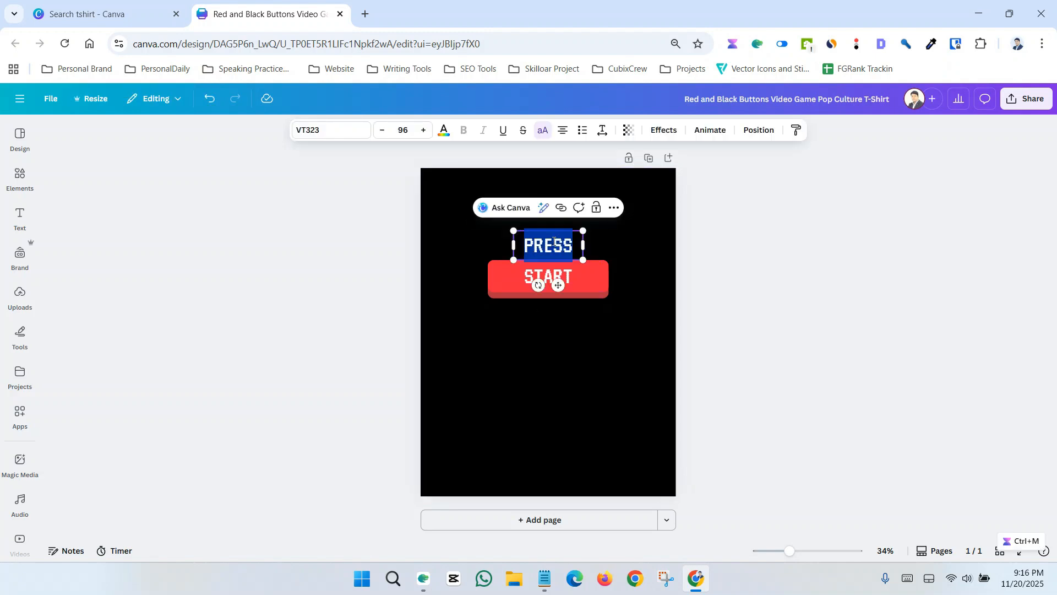
text(RESTART)
double_click(572, 282)
text(HERE)
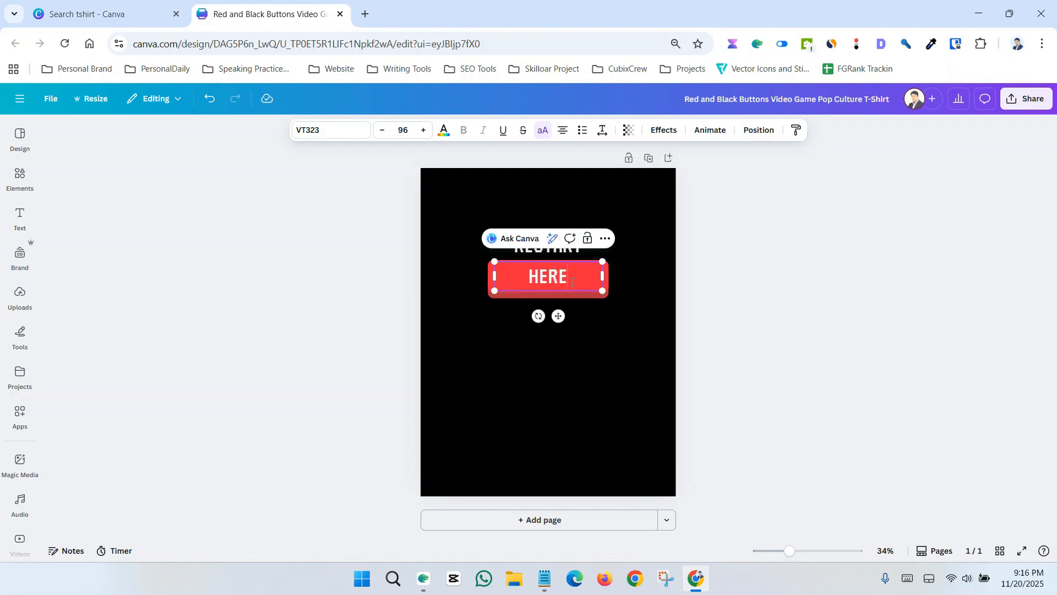
click(710, 357)
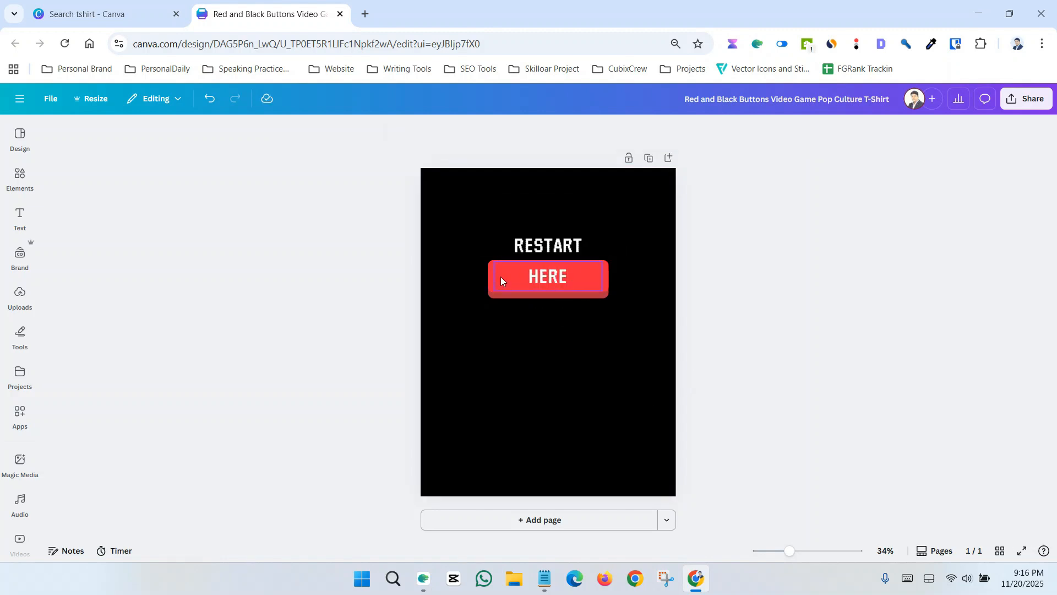
Recolor the red front face of the button behind "HERE" to the default solid green.
click(487, 285)
click(473, 130)
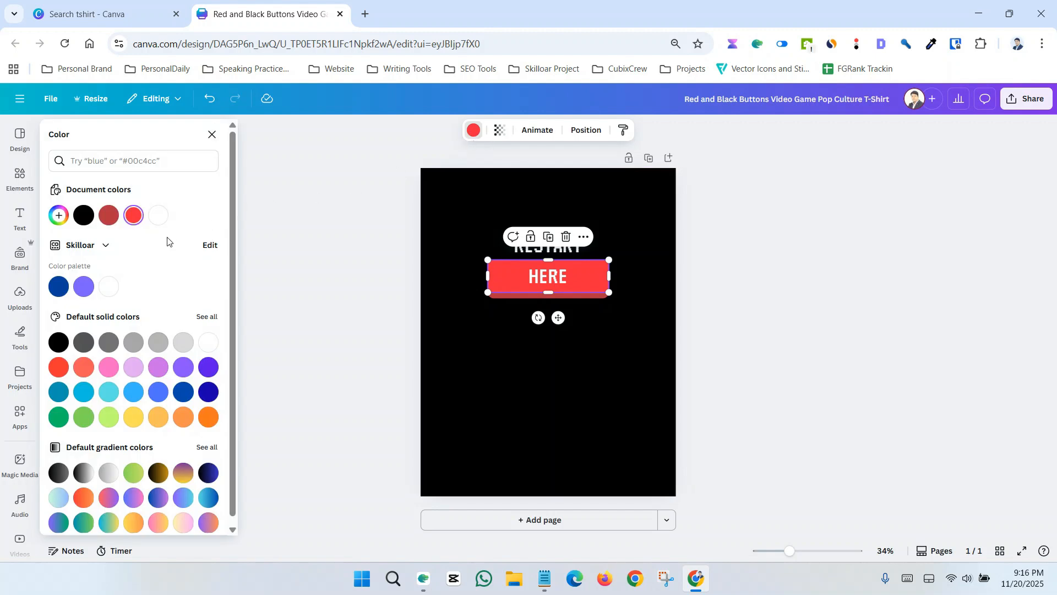
click(63, 422)
click(728, 320)
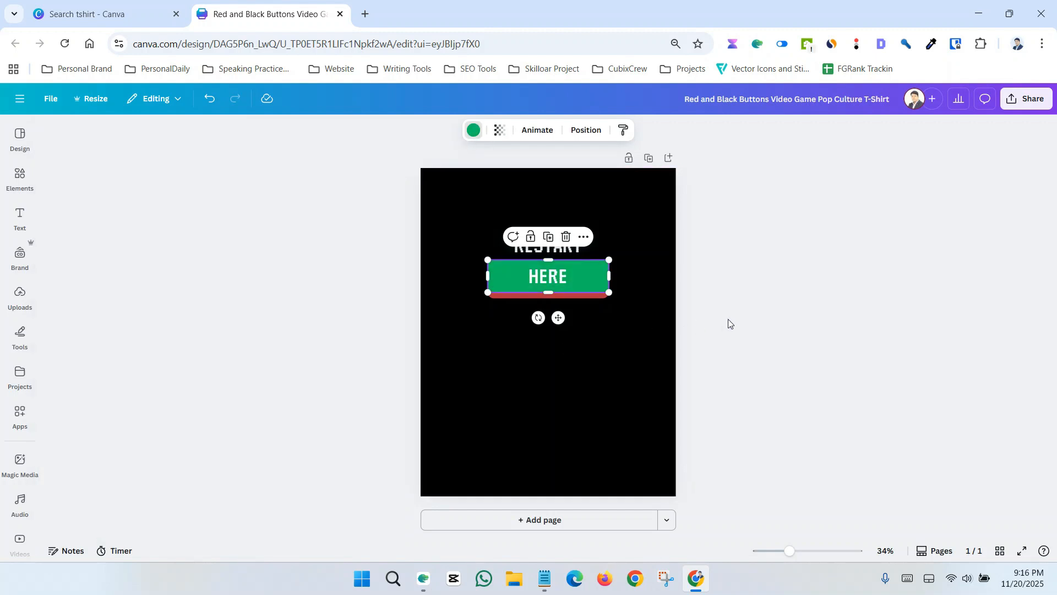
Recolor the dark red lower edge of the button to a custom very light green, #DCE4E0.
click(589, 297)
click(473, 130)
click(59, 215)
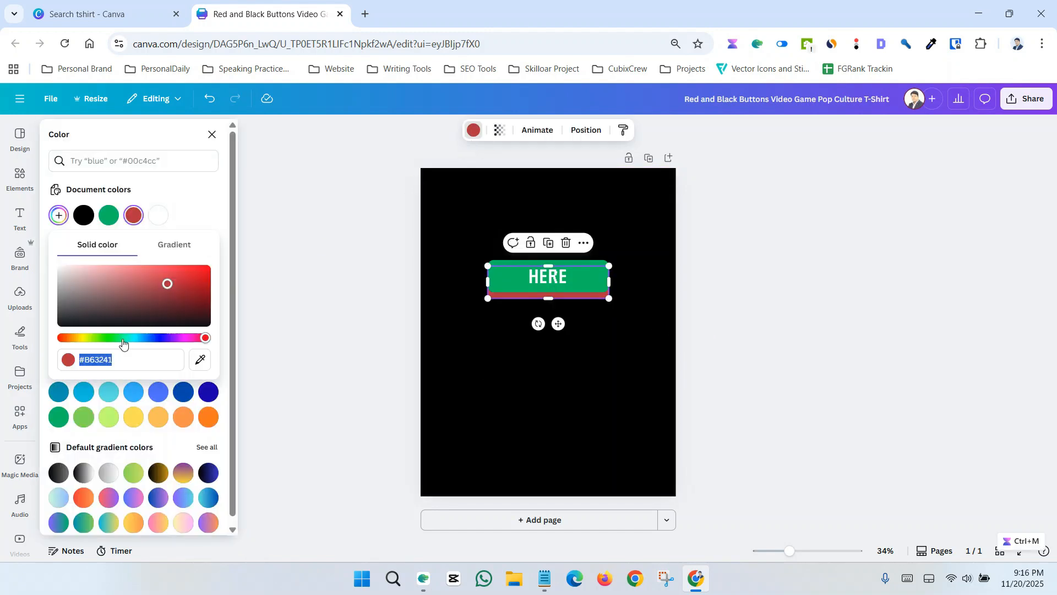
click(123, 339)
click(201, 307)
click(73, 276)
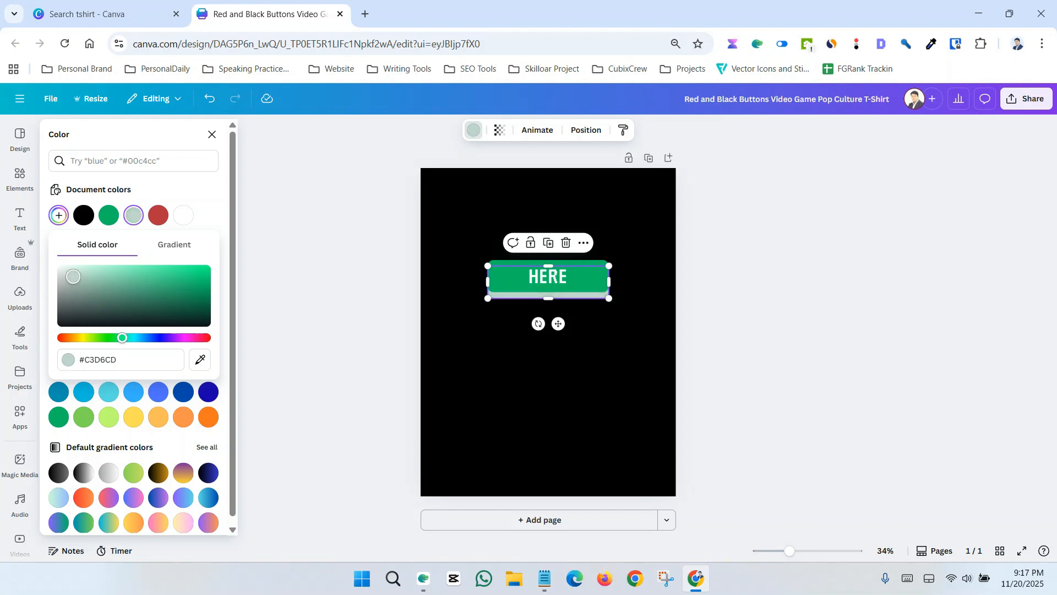
drag(73, 277, 65, 273)
click(360, 280)
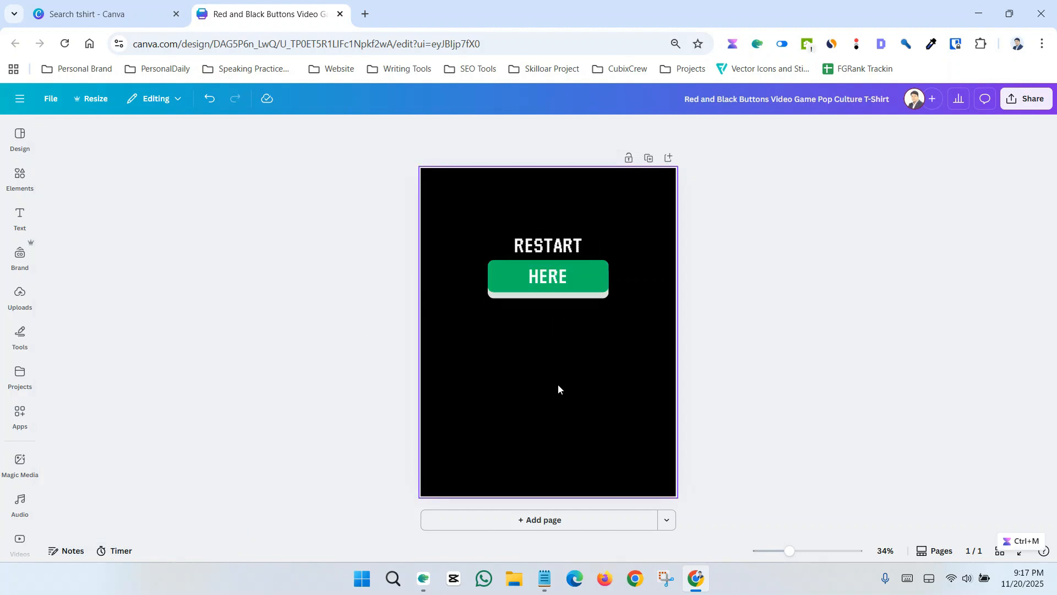
Search the design elements for "restast" and limit the results to graphics.
click(18, 182)
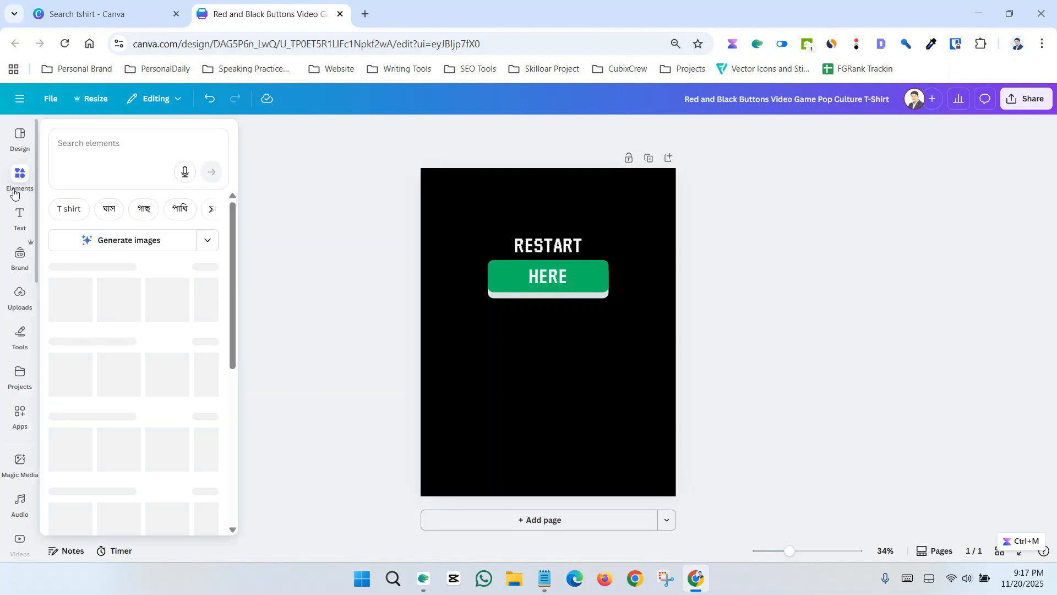
click(110, 144)
text(resta)
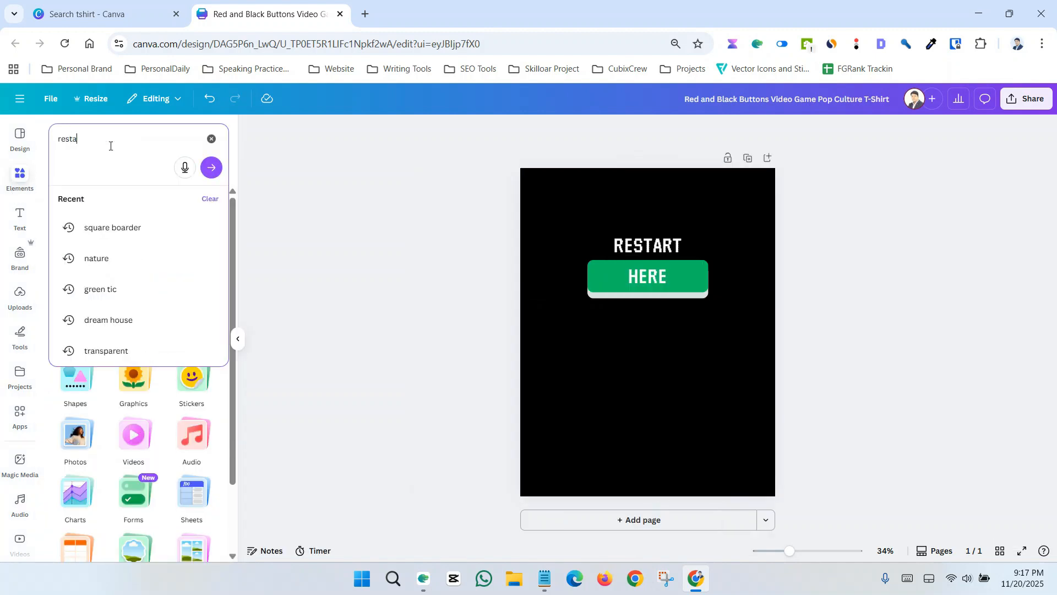
text(st)
key(Return)
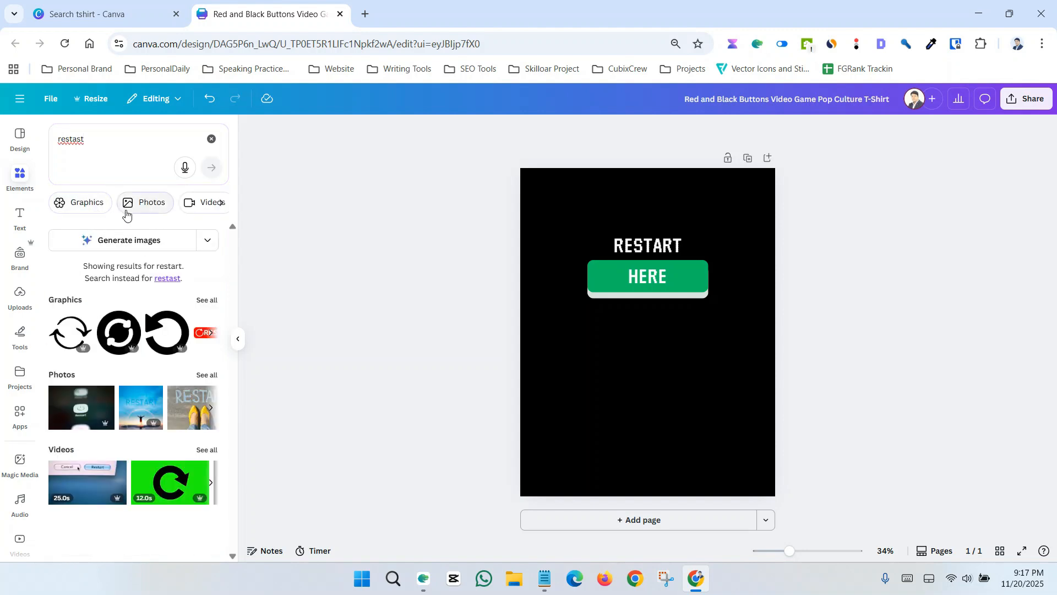
click(82, 204)
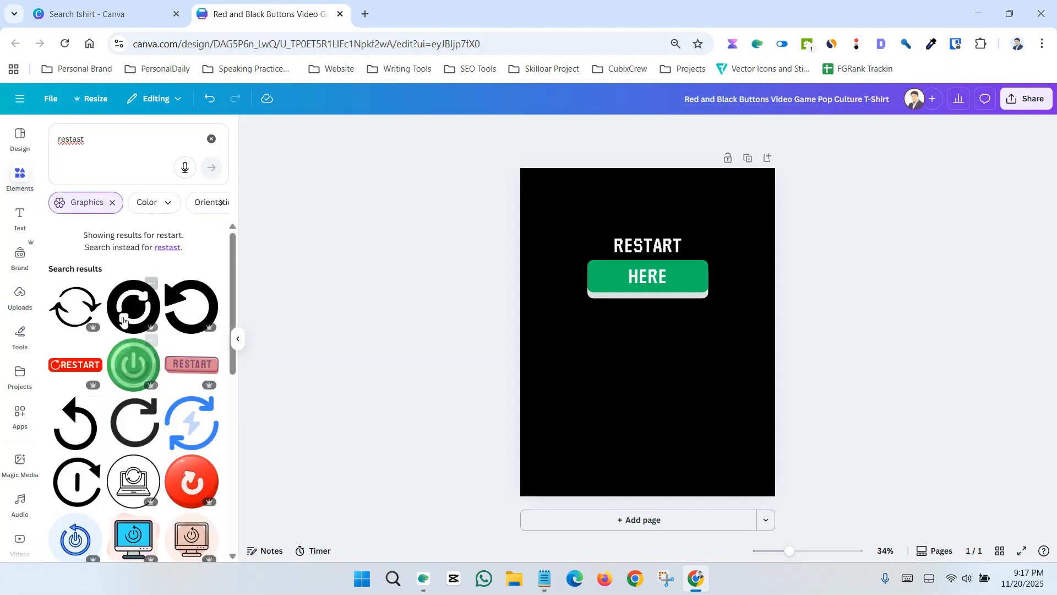
Add the black circular restart arrow with a separate arrowhead to the design and place it below the button.
scroll(127, 342, down, 2)
scroll(82, 337, up, 2)
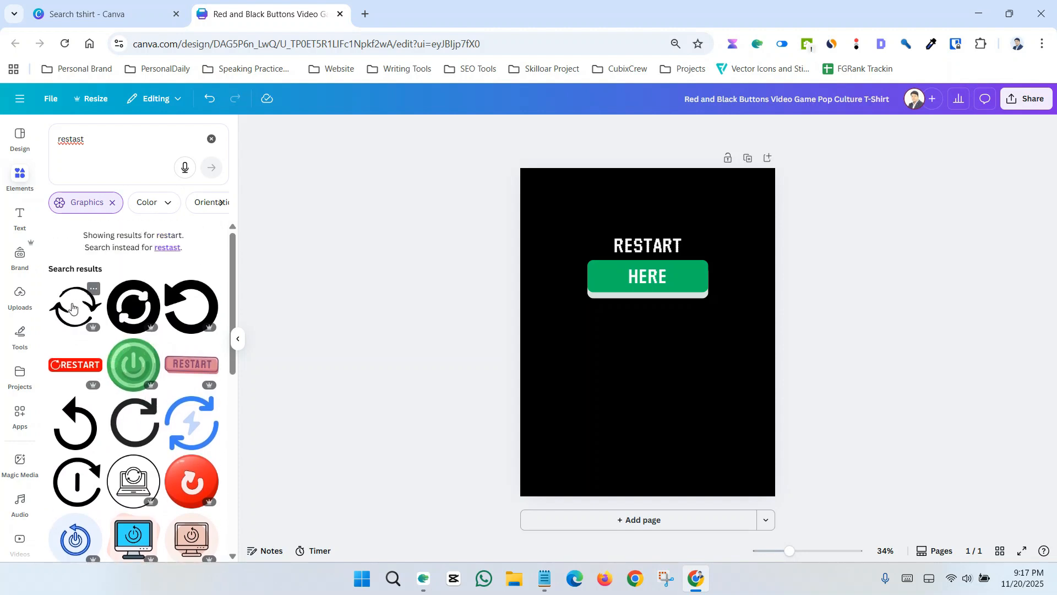
scroll(119, 320, down, 2)
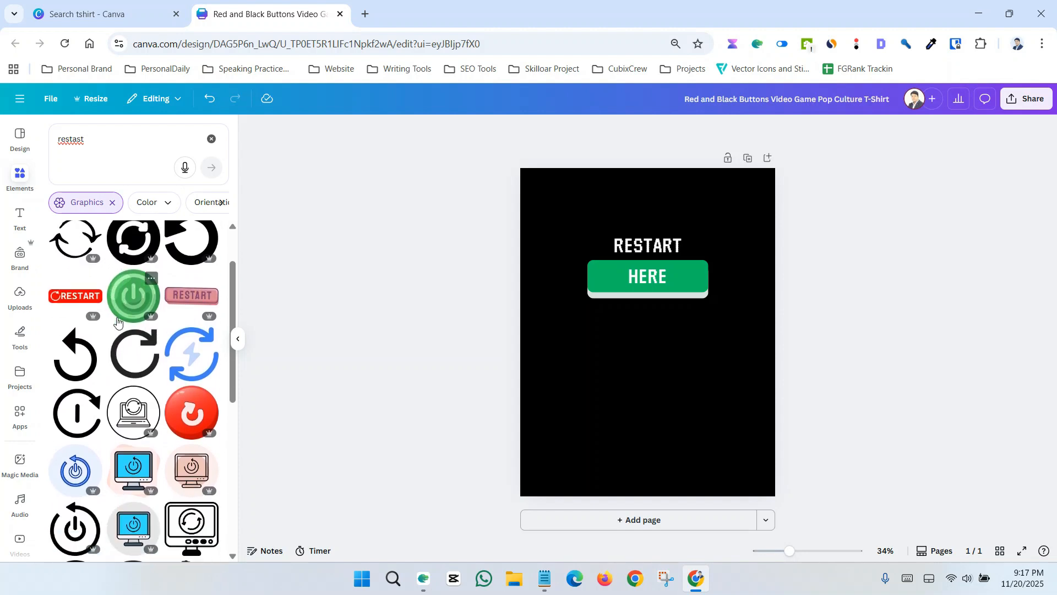
scroll(121, 319, down, 2)
scroll(122, 318, down, 1)
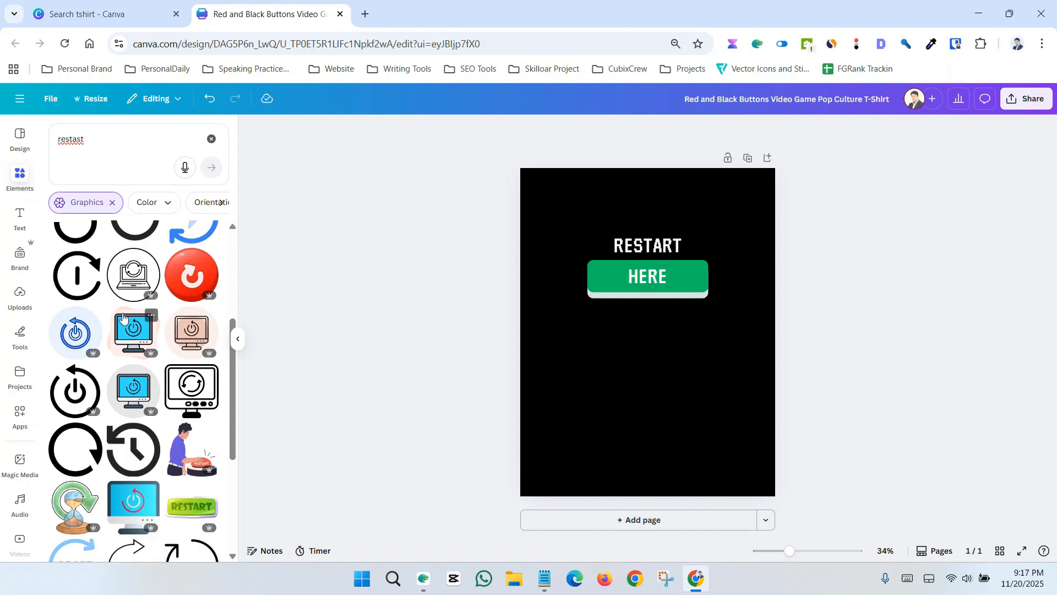
scroll(99, 358, up, 3)
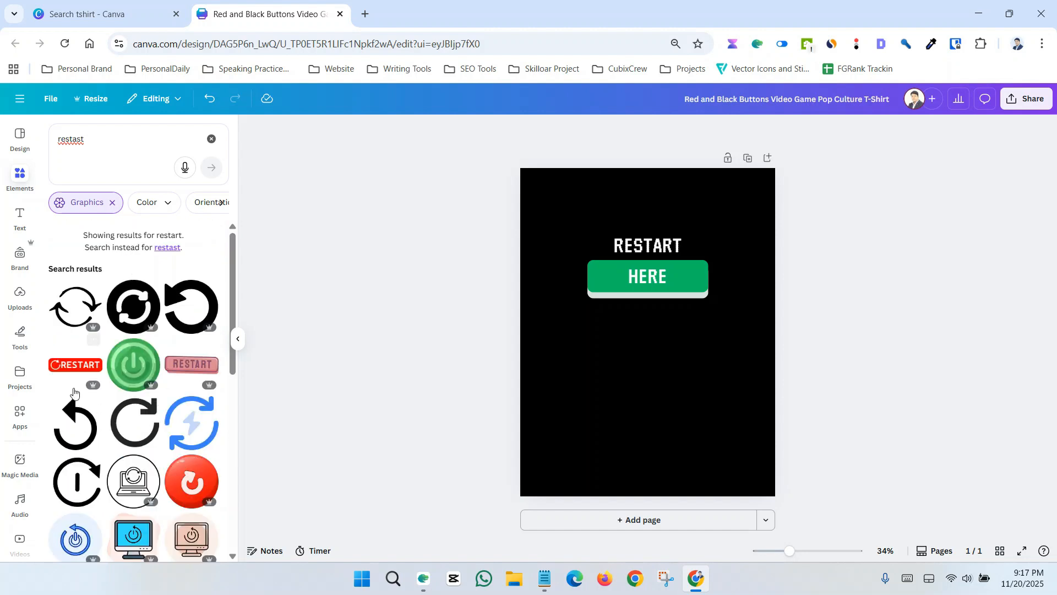
click(75, 436)
drag(633, 344, 641, 406)
Recolor the restart graphic's arrowhead to the document green and move the graphic slightly lower on the page.
click(539, 130)
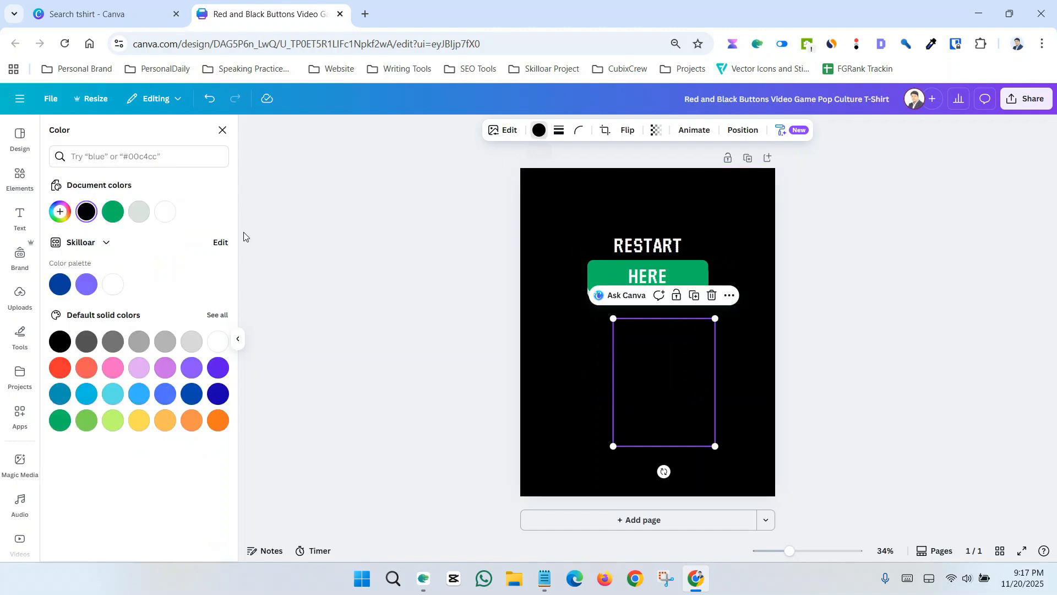
click(114, 212)
mouse_move(668, 412)
mouse_down()
mouse_move(652, 428)
mouse_move(682, 429)
mouse_move(672, 429)
mouse_up()
click(599, 216)
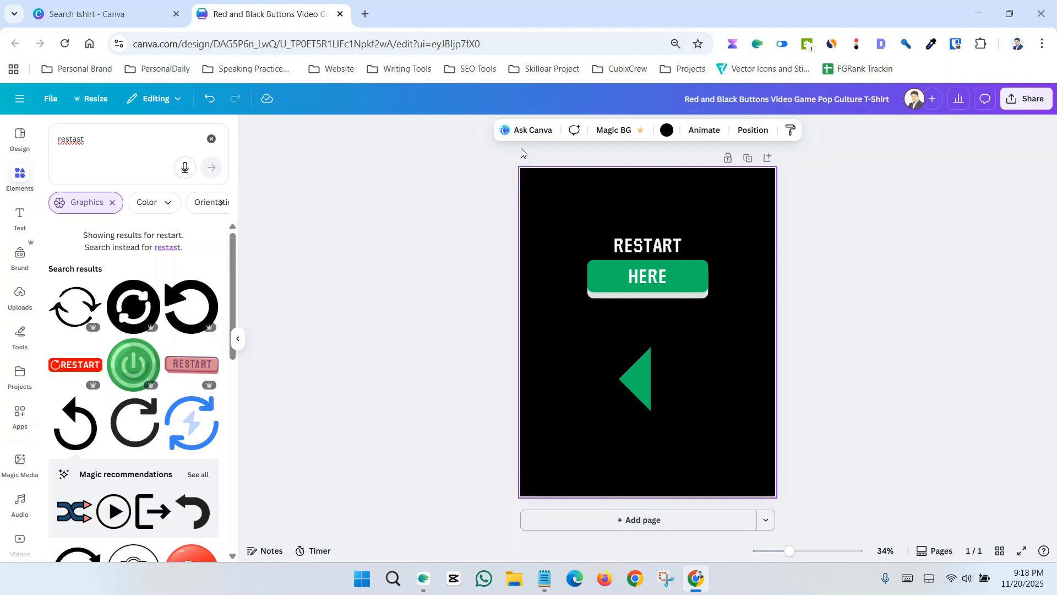
Change the page background to a custom dark gray, #696969.
click(666, 131)
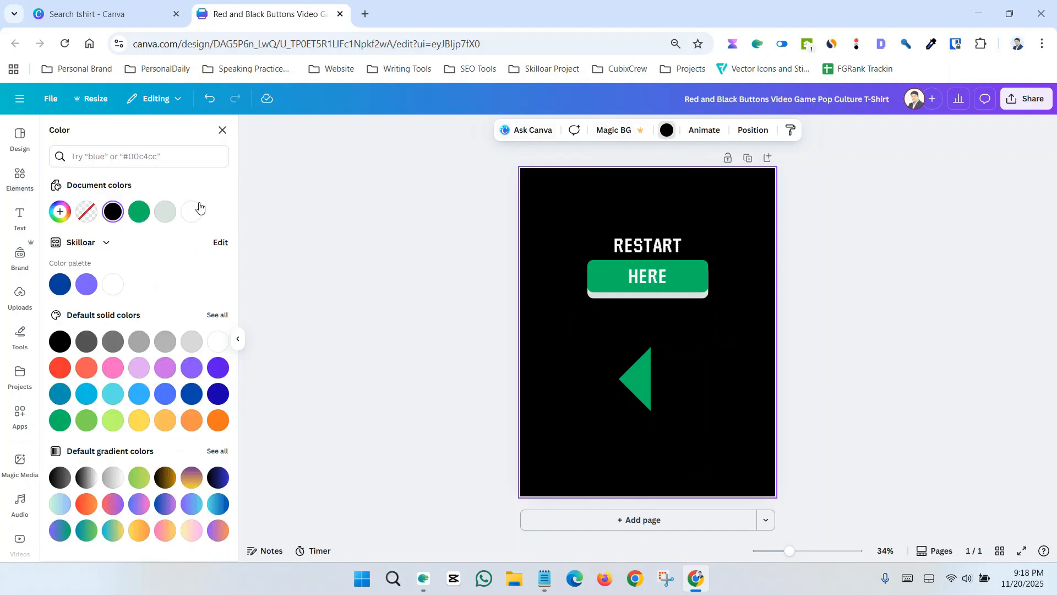
click(166, 212)
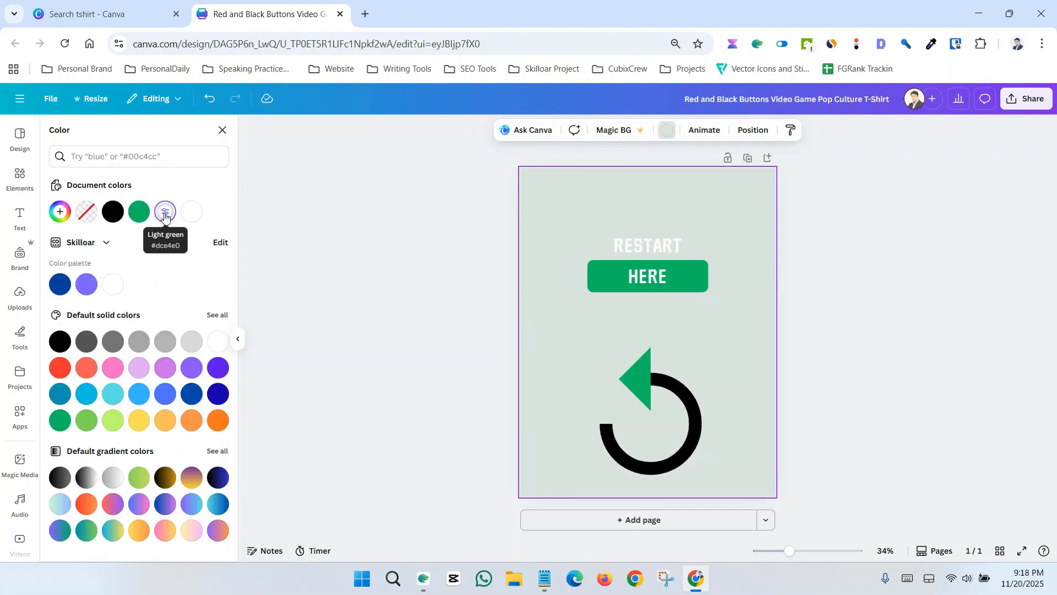
click(60, 212)
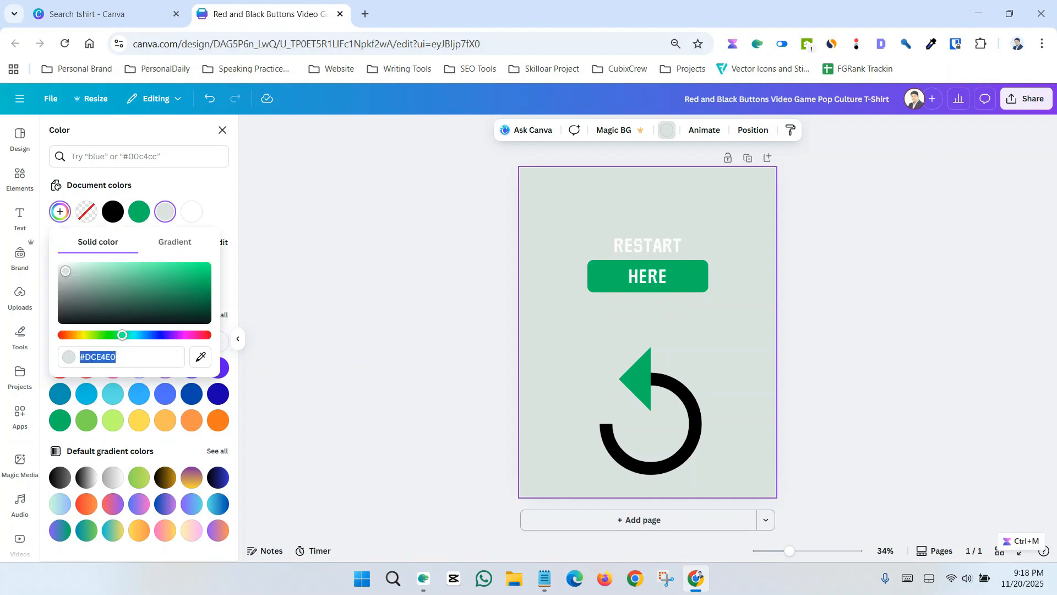
drag(65, 271, 48, 297)
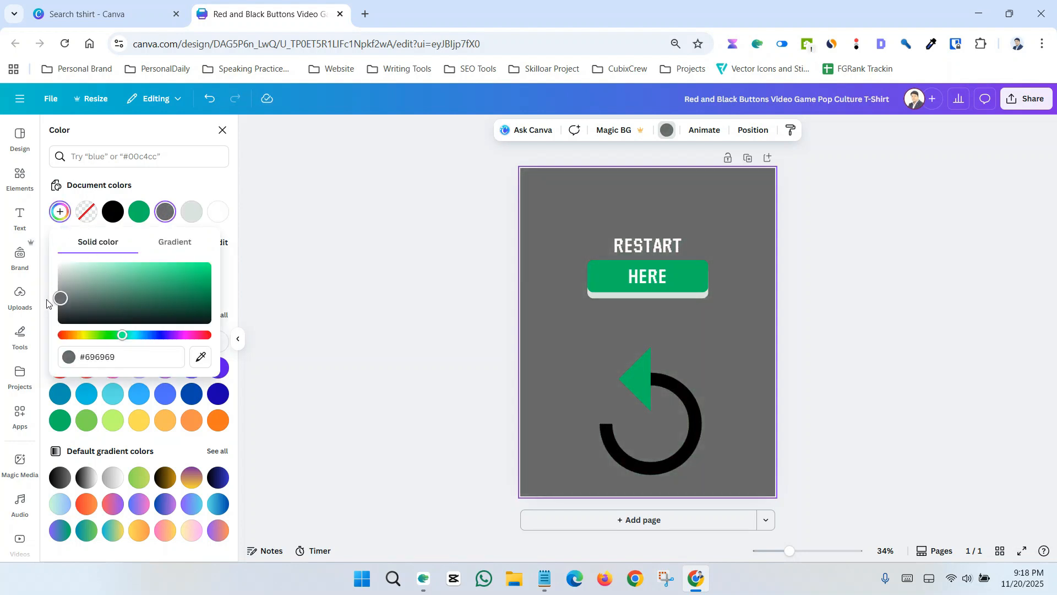
Move the restart arrow graphic slightly up, closer to the green HERE button.
click(817, 346)
drag(667, 402, 672, 370)
click(850, 359)
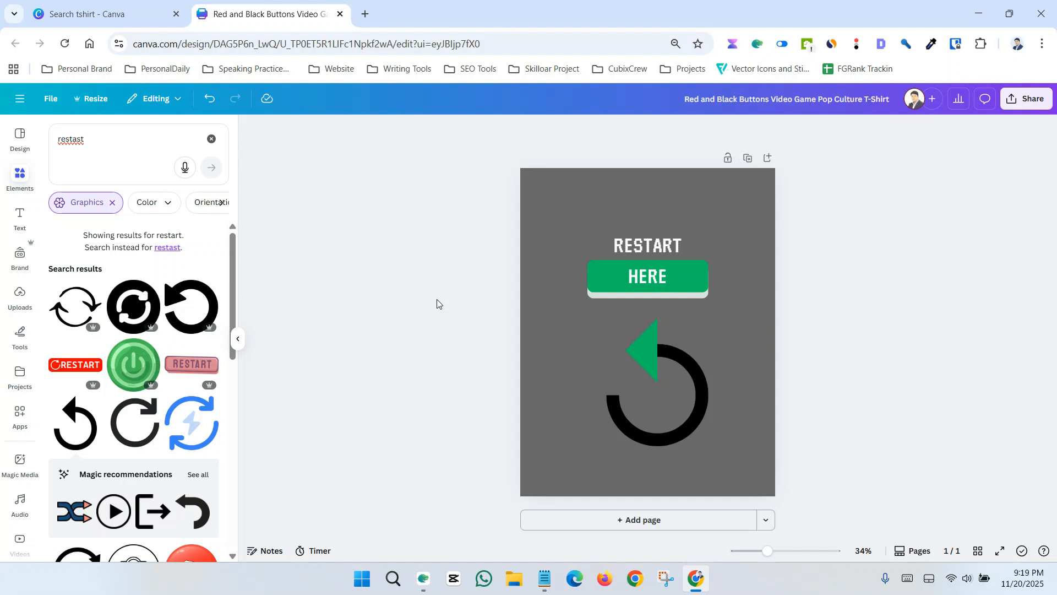
Add a second page to the design and set its background to white, #ffffff.
click(642, 520)
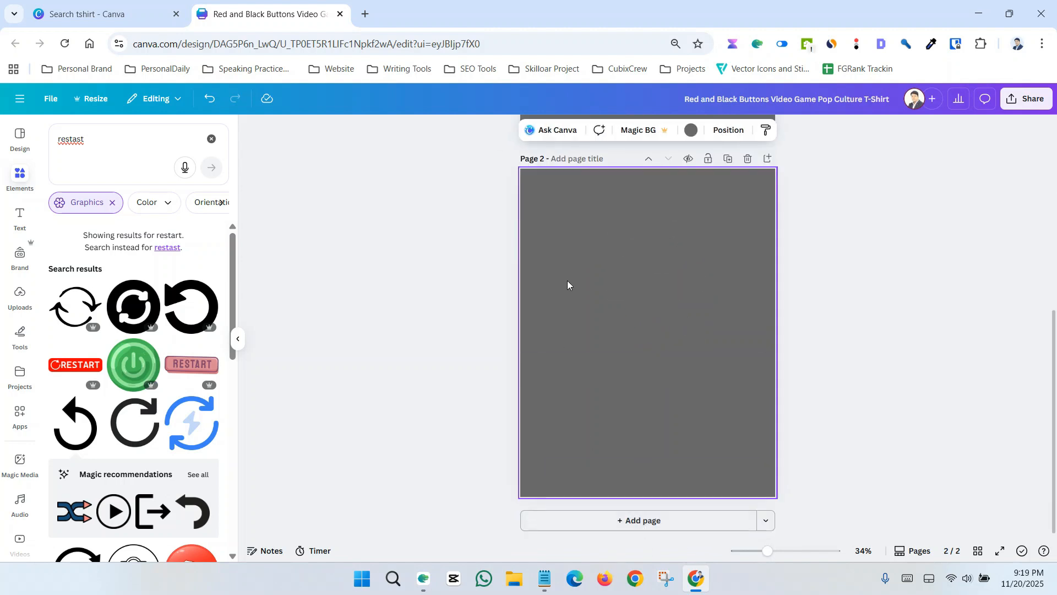
click(20, 177)
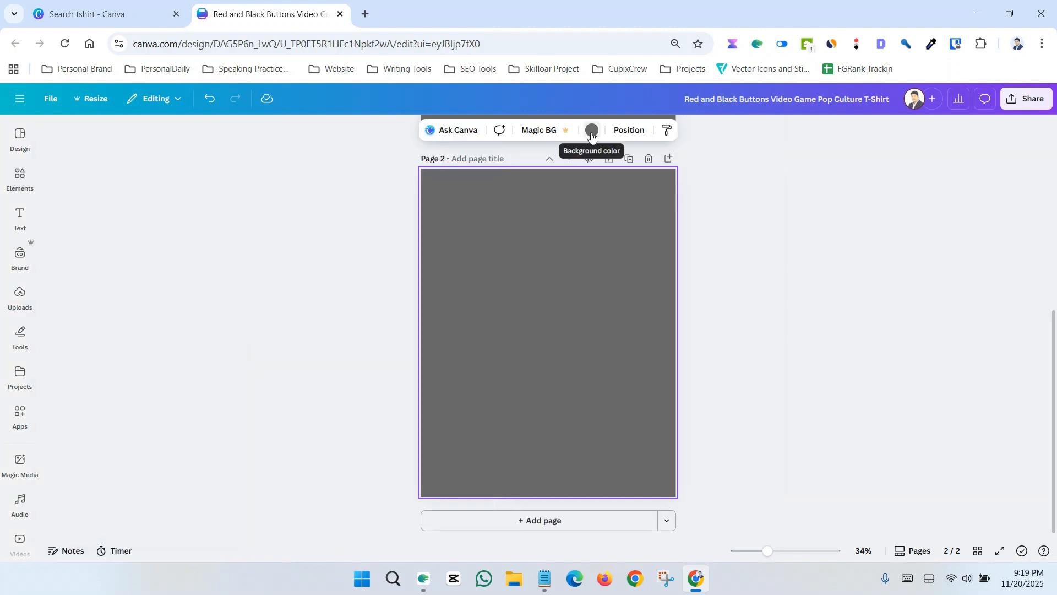
click(592, 130)
click(184, 215)
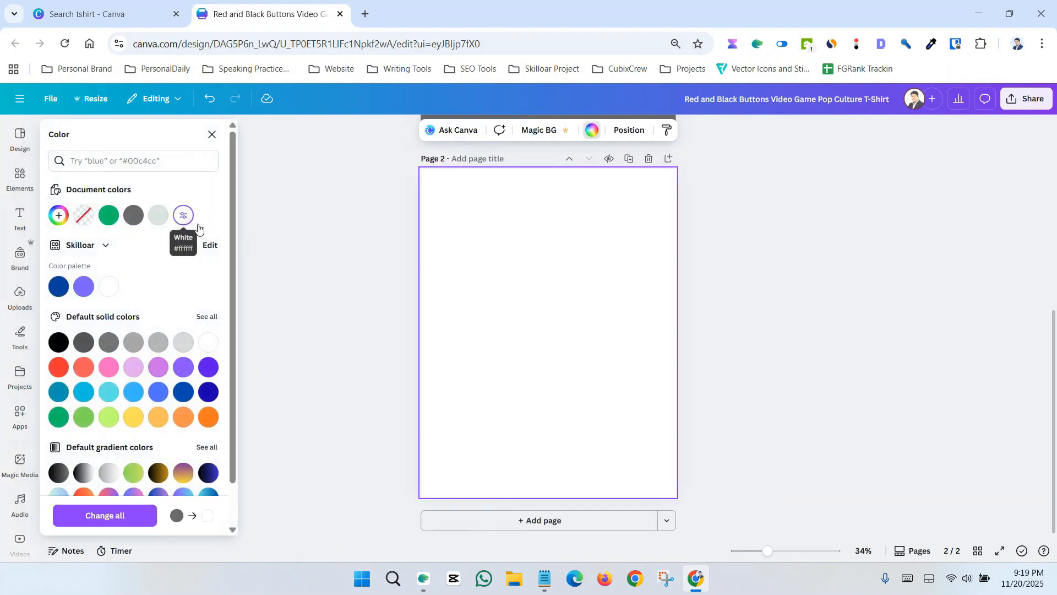
key(Escape)
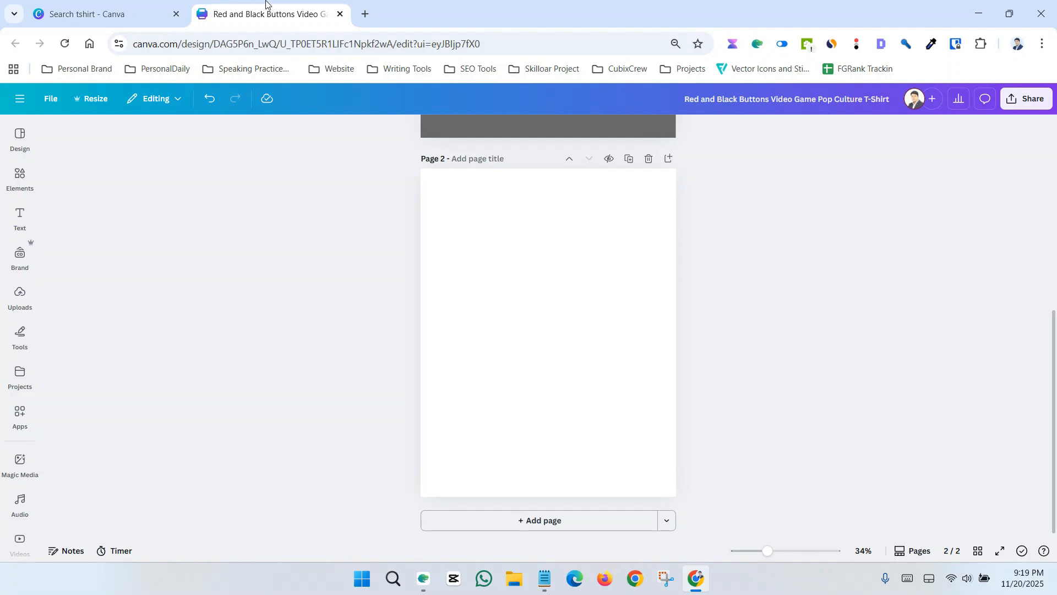
Search Google Images in a new tab for "modern t shirt design pinterest" and examine the Inspirational Dream Print T-Shirt as a reference.
key(ctrl+t)
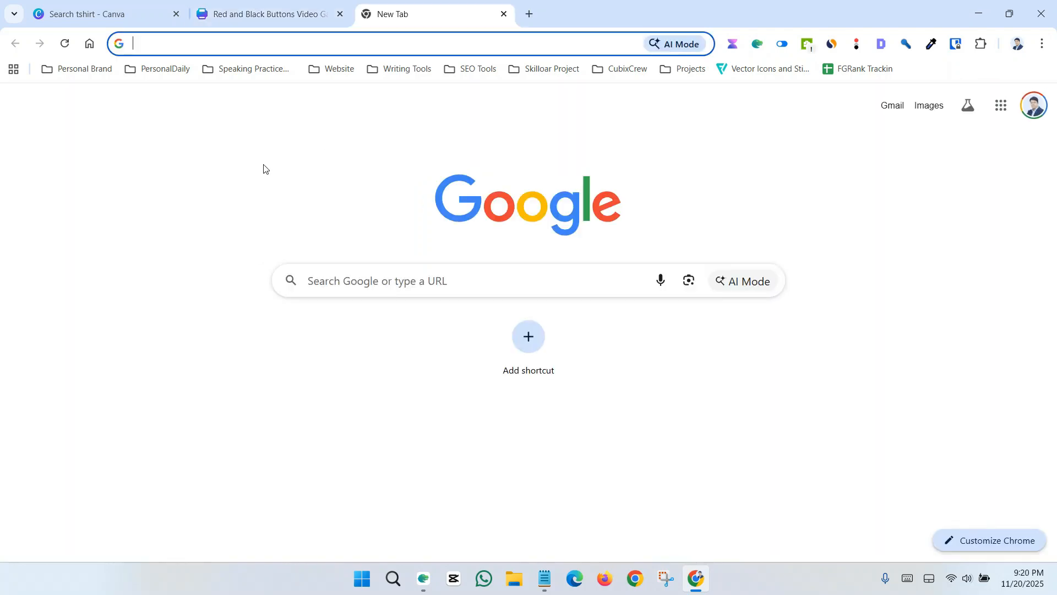
text(modern t shirt de)
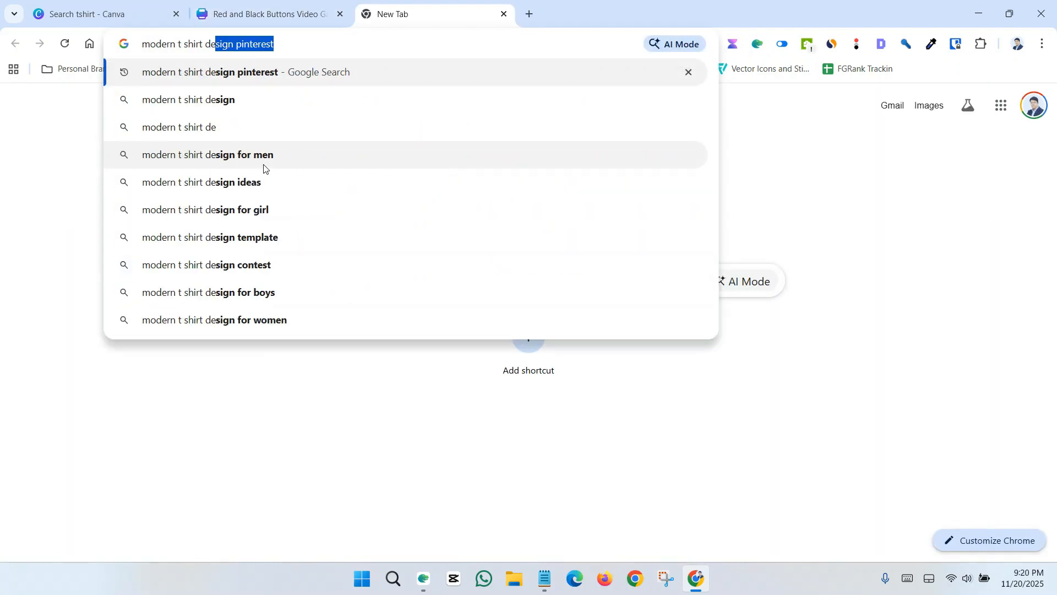
text(sign)
key(Return)
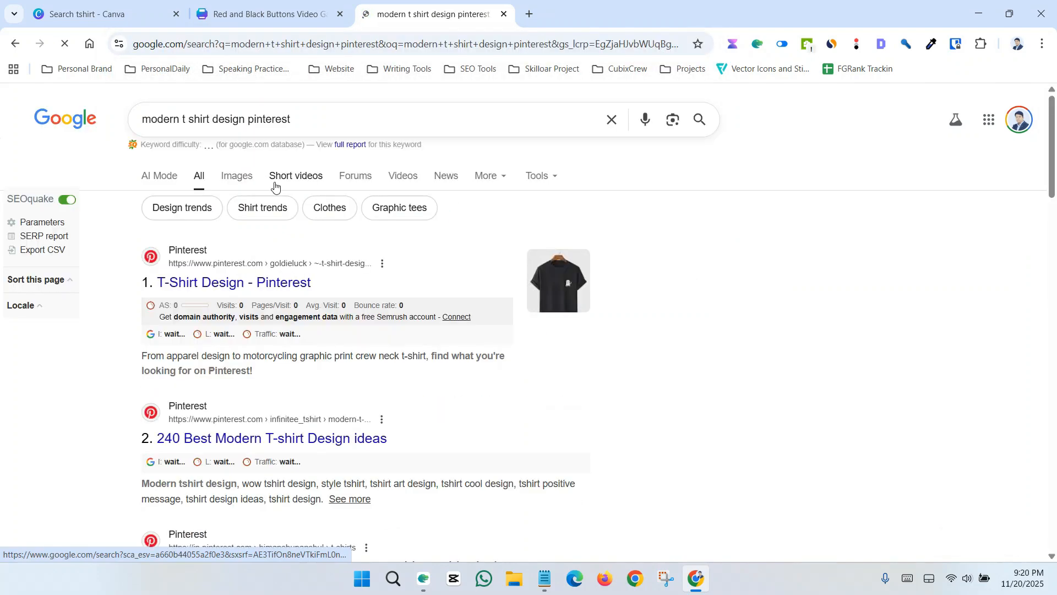
click(275, 186)
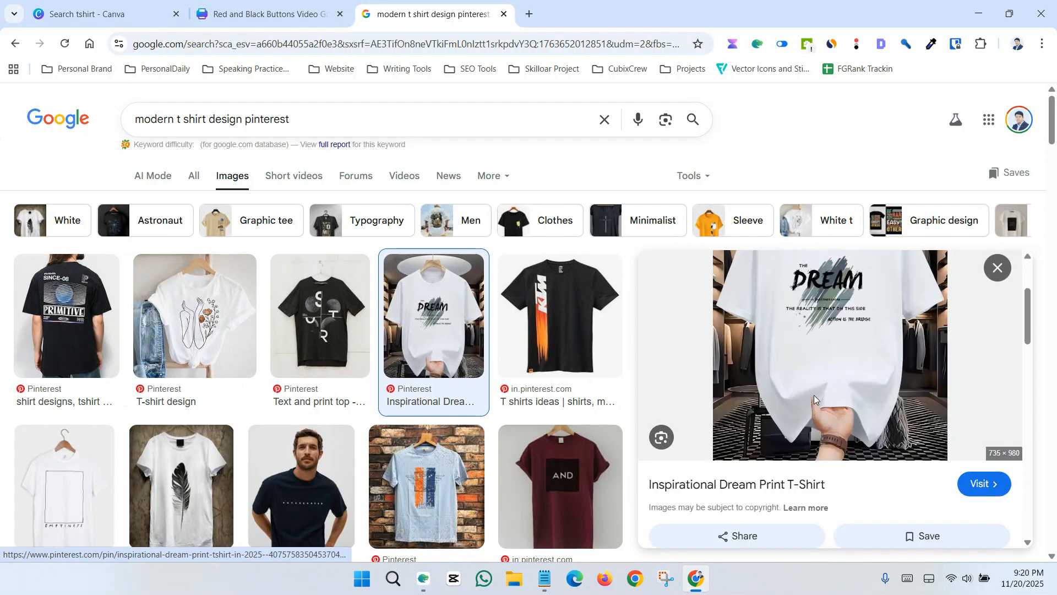
scroll(814, 428, down, 1)
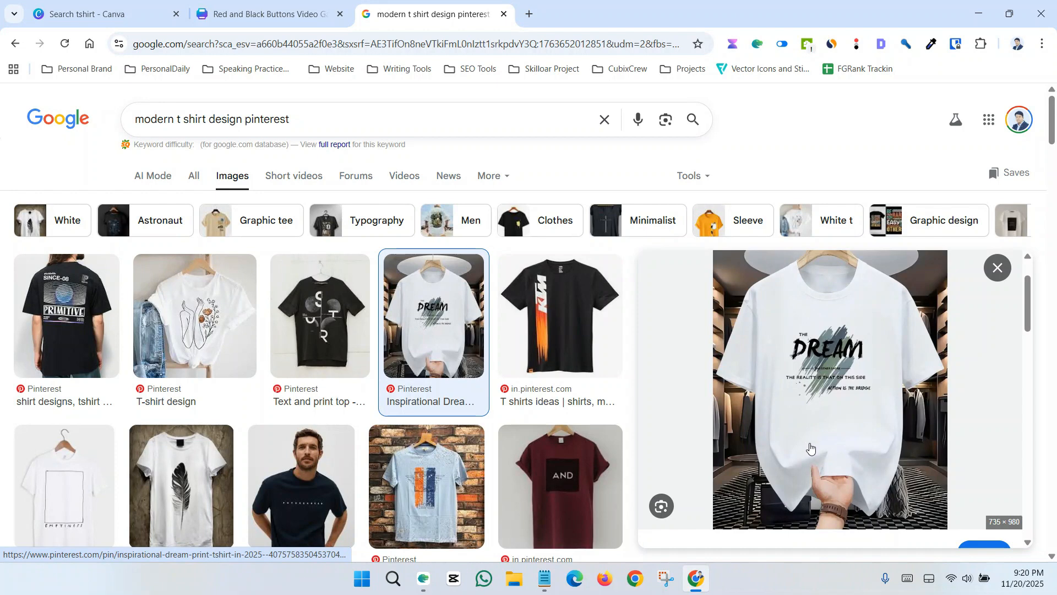
key(ctrl+shift+Tab)
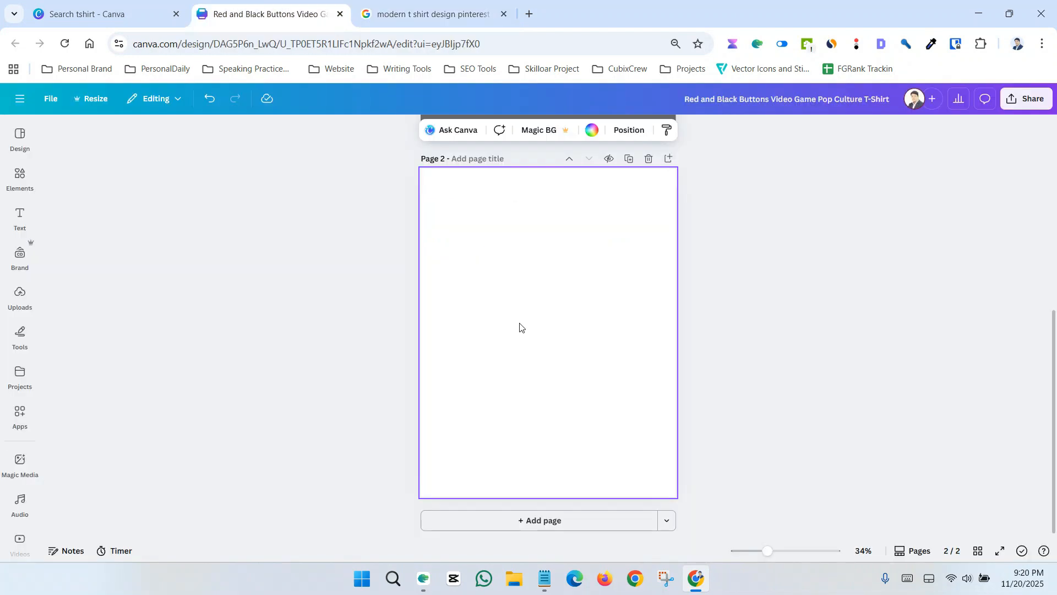
key(ctrl+Tab)
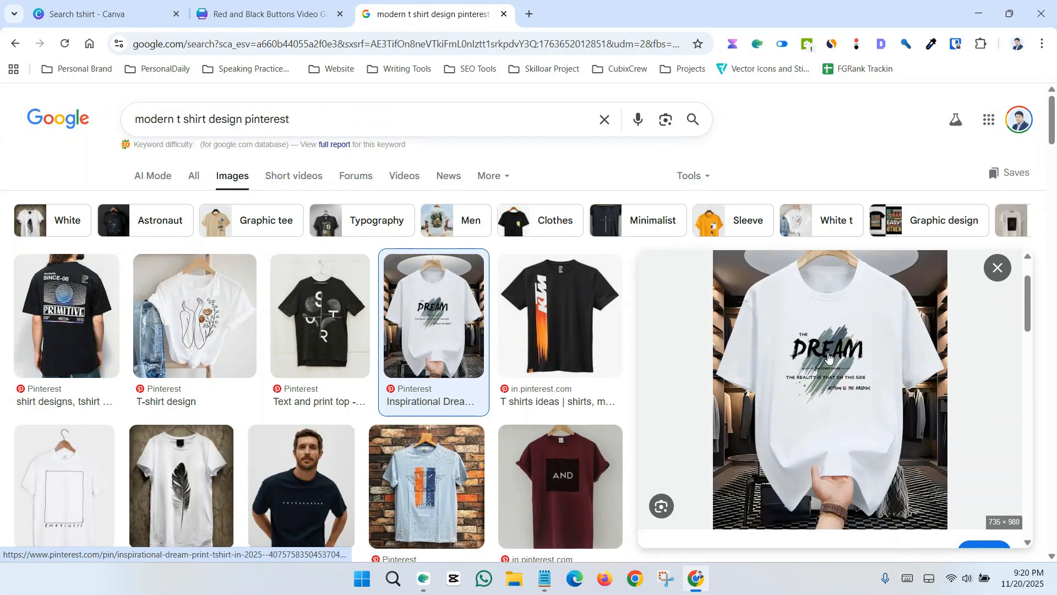
Return to the Canva design and search the graphics elements for "background shapes".
click(264, 14)
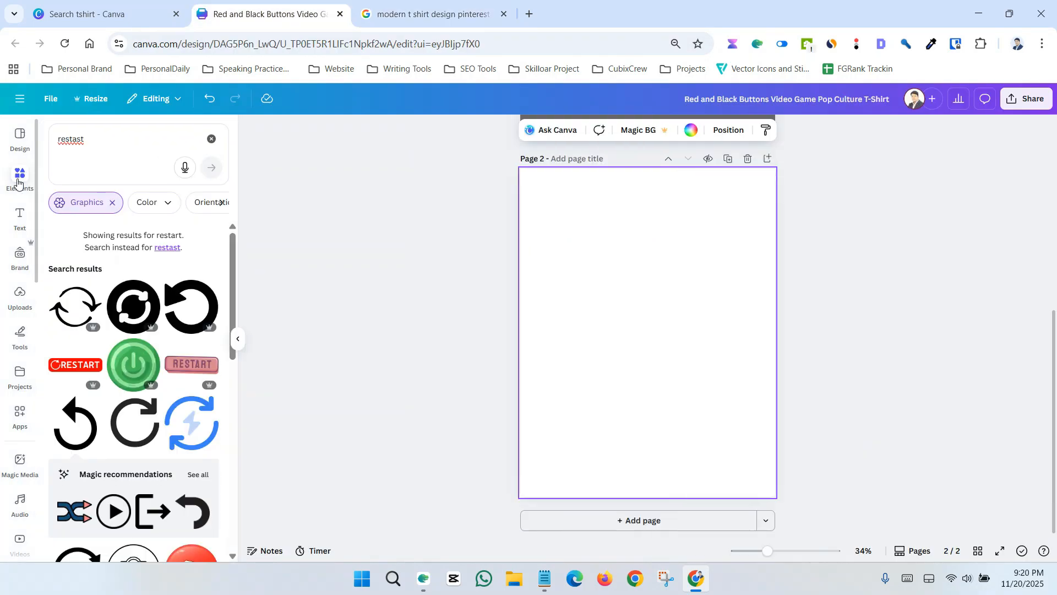
click(97, 146)
text(background shapes)
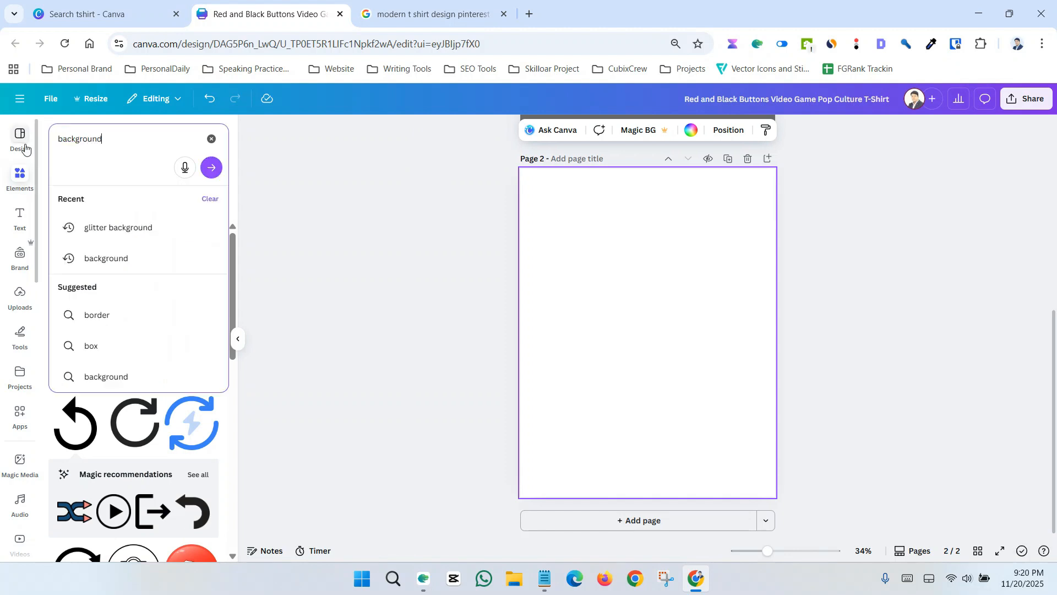
key(Return)
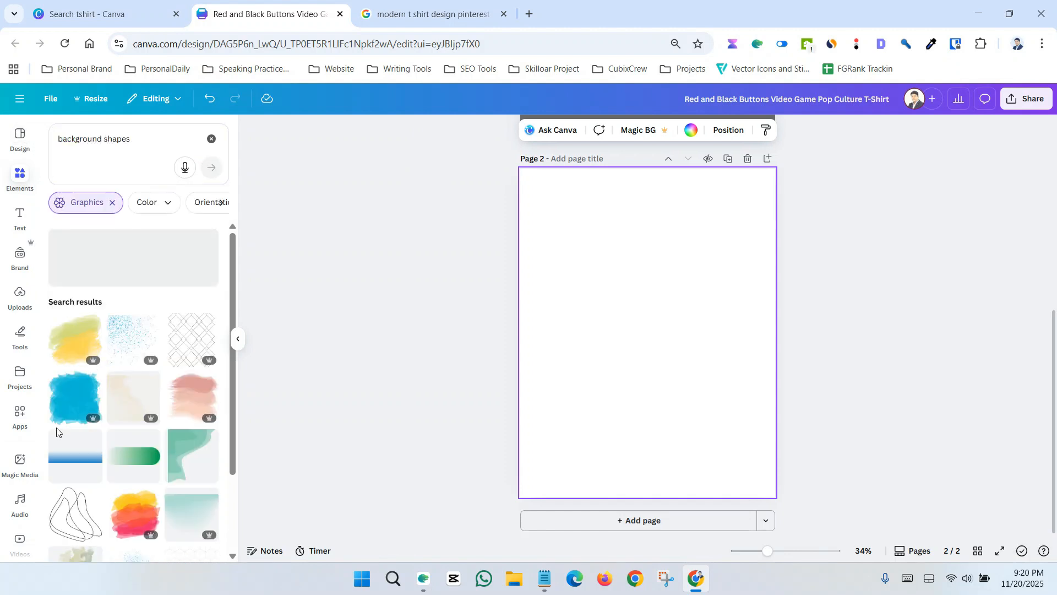
Browse the background shapes and add the beige brush-stroke graphic to page 2.
scroll(135, 366, down, 4)
scroll(135, 366, down, 10)
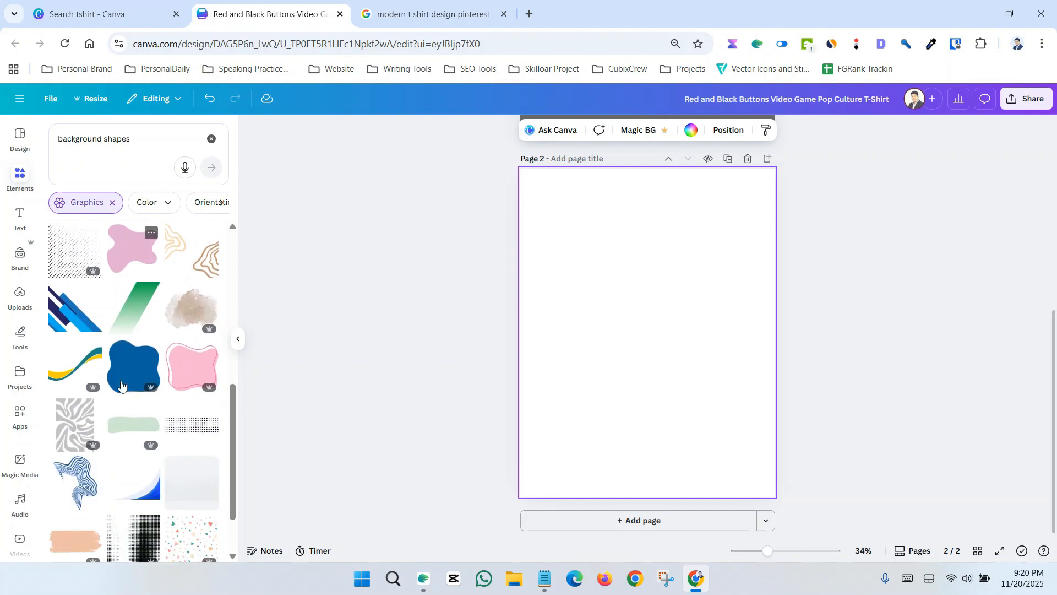
scroll(115, 438, up, 14)
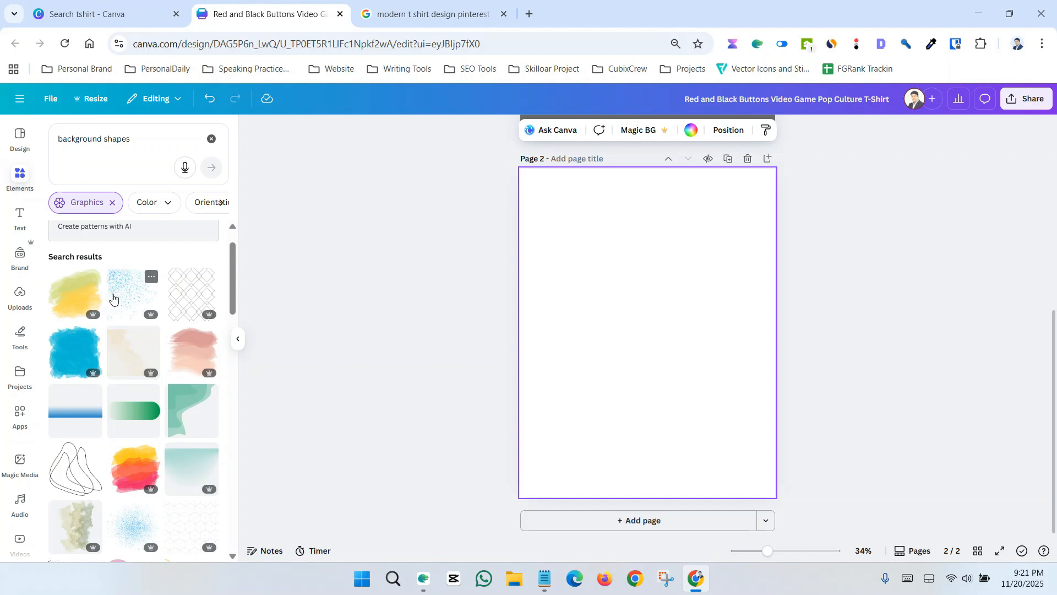
scroll(127, 300, down, 5)
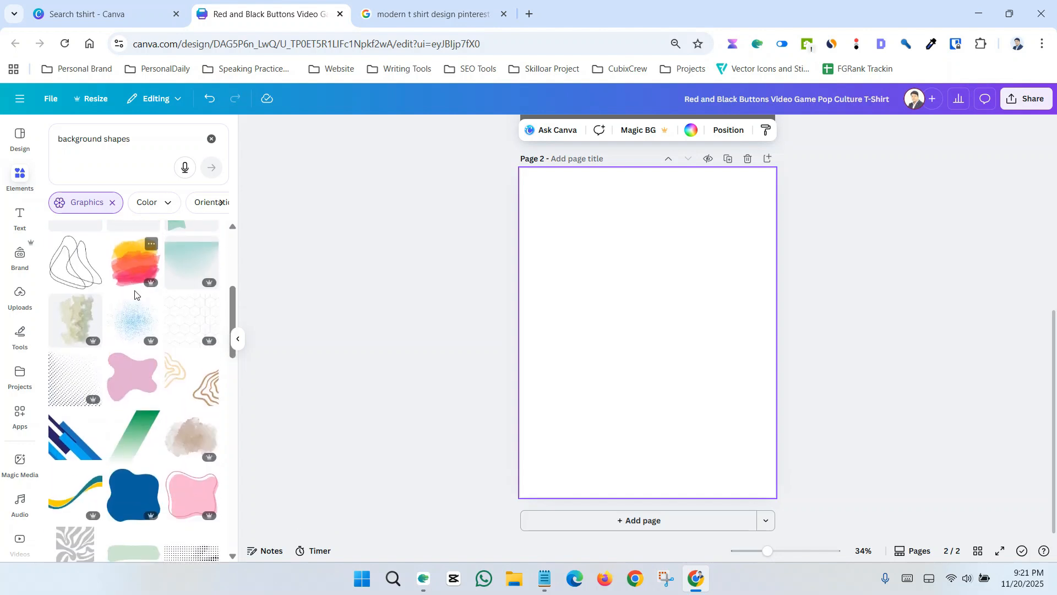
scroll(140, 331, down, 6)
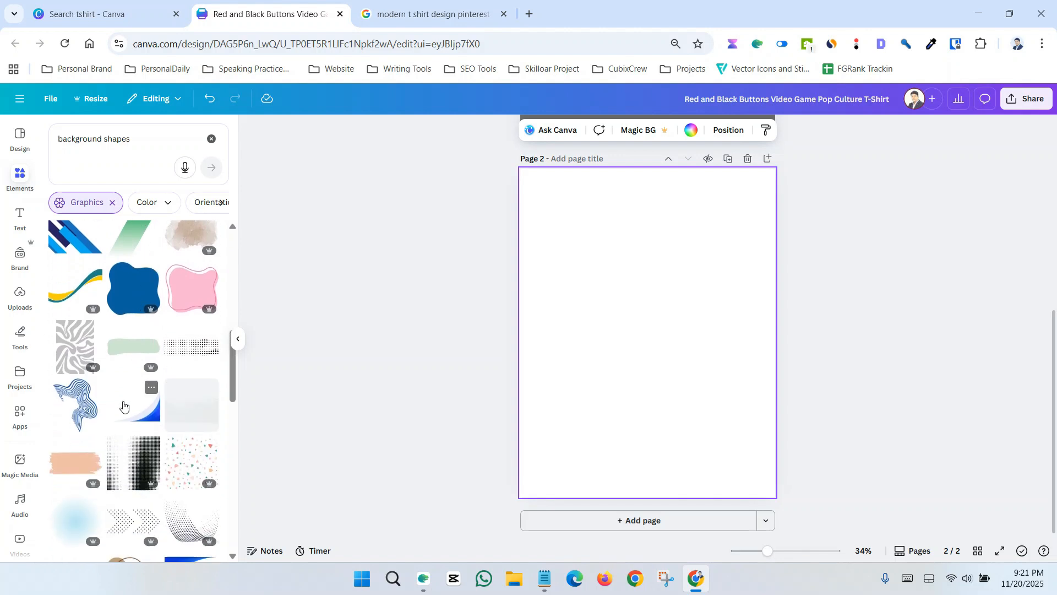
scroll(137, 401, down, 6)
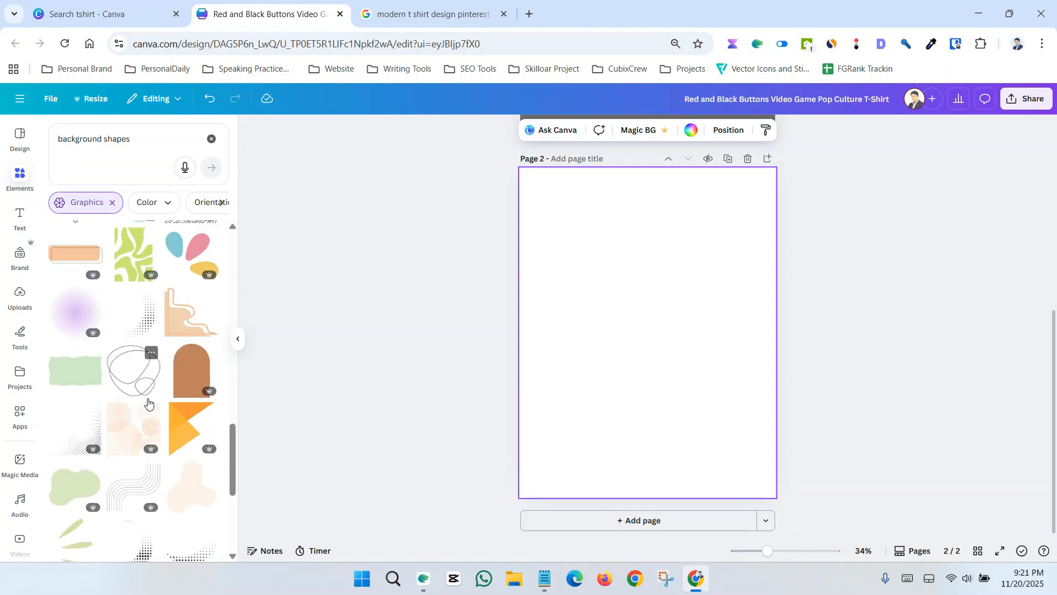
scroll(212, 393, down, 5)
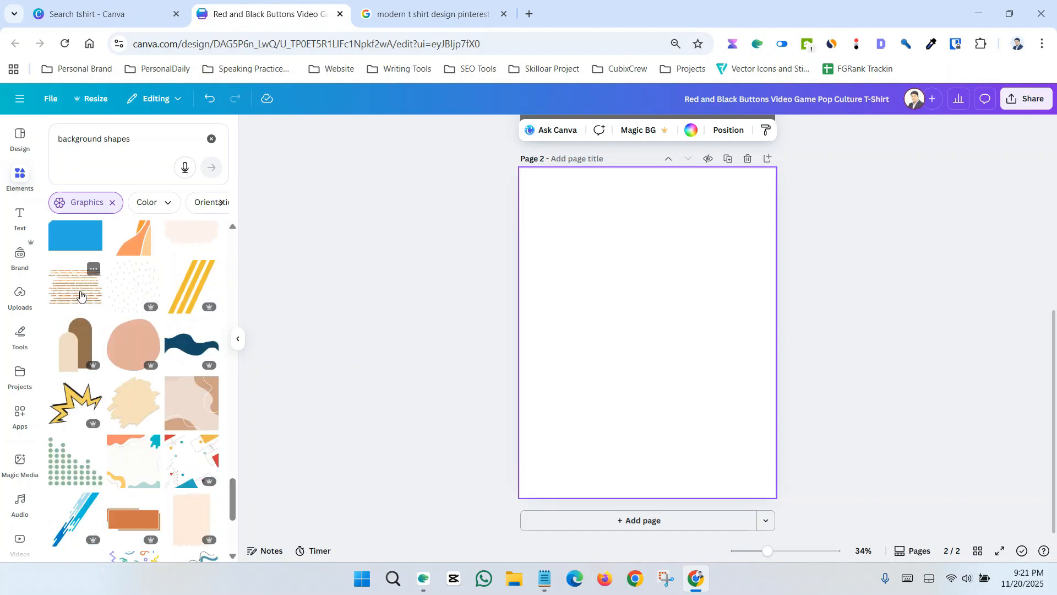
click(132, 413)
Add the yellow striped blob graphic to page 2 and delete the beige brush-stroke graphic behind it.
scroll(98, 377, down, 3)
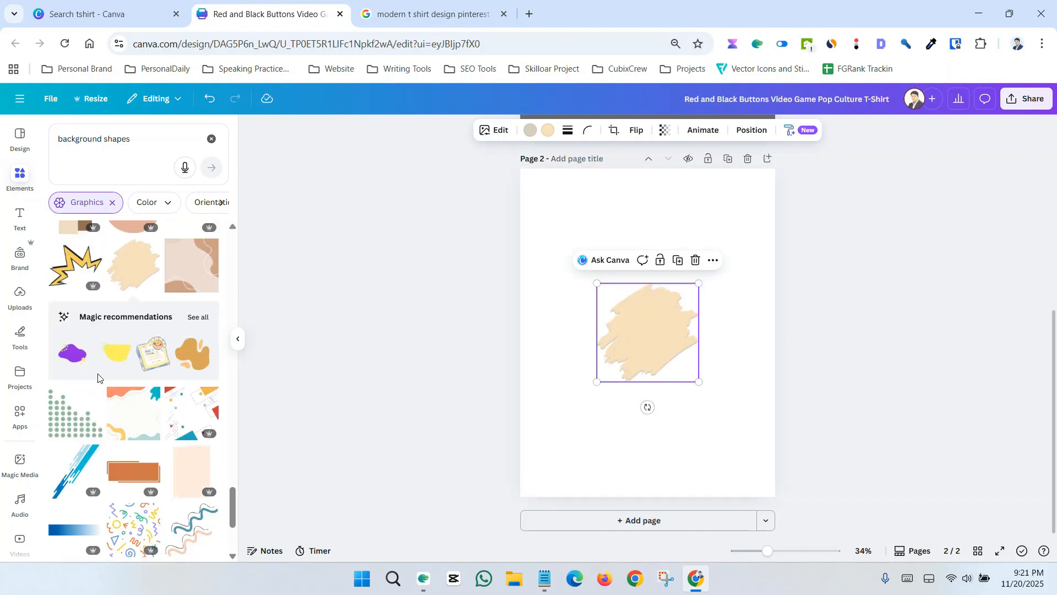
scroll(130, 437, down, 7)
click(132, 313)
drag(591, 234, 649, 308)
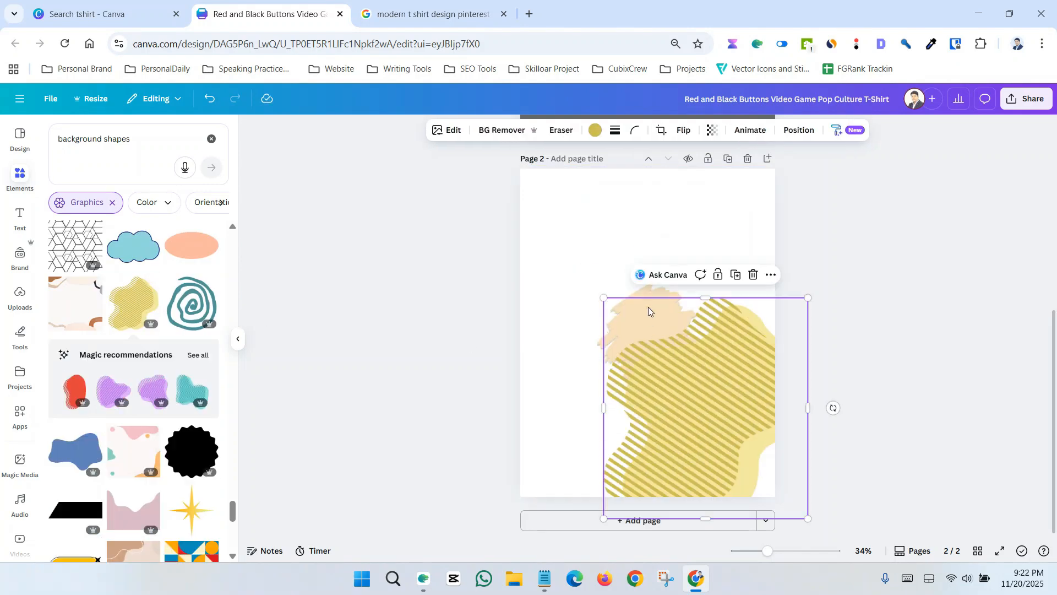
click(648, 307)
key(Delete)
Shrink the yellow striped blob and place it around the middle of page 2.
drag(690, 375, 628, 299)
mouse_move(541, 223)
mouse_down()
mouse_move(570, 238)
mouse_move(593, 273)
mouse_up()
key(ctrl+Tab)
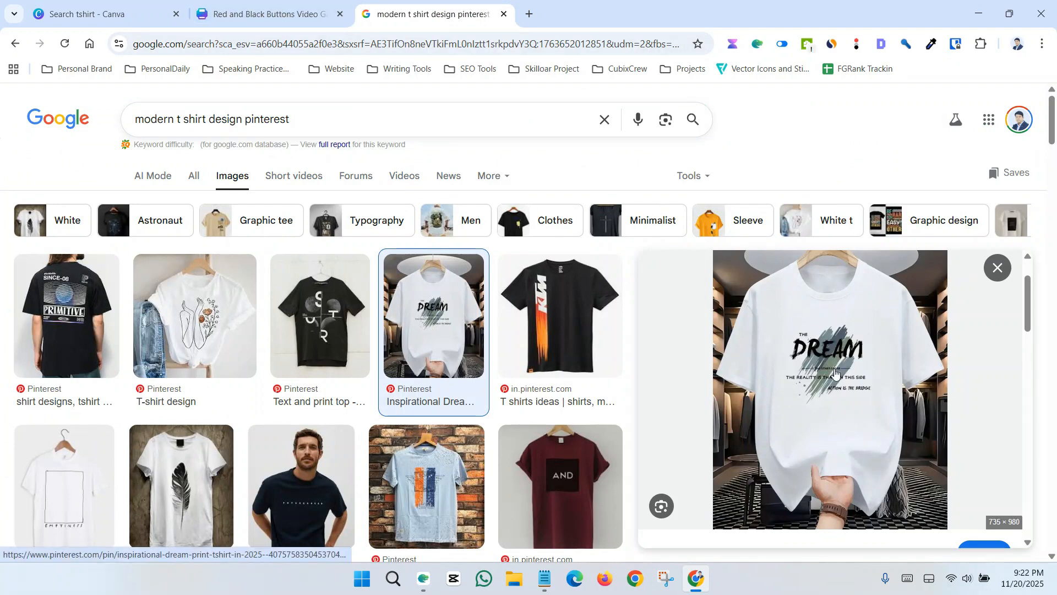
key(ctrl+shift+Tab)
Add a text box reading "DREAM", enlarge it to about size 248 and centre it over the yellow blob.
click(16, 214)
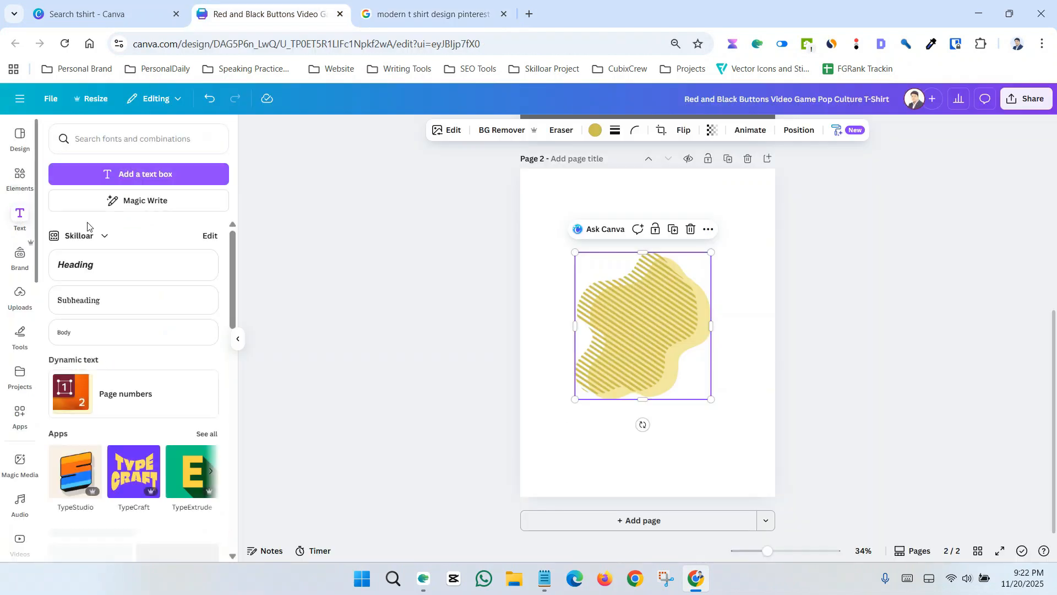
click(138, 173)
drag(573, 397, 377, 297)
text(DREAM)
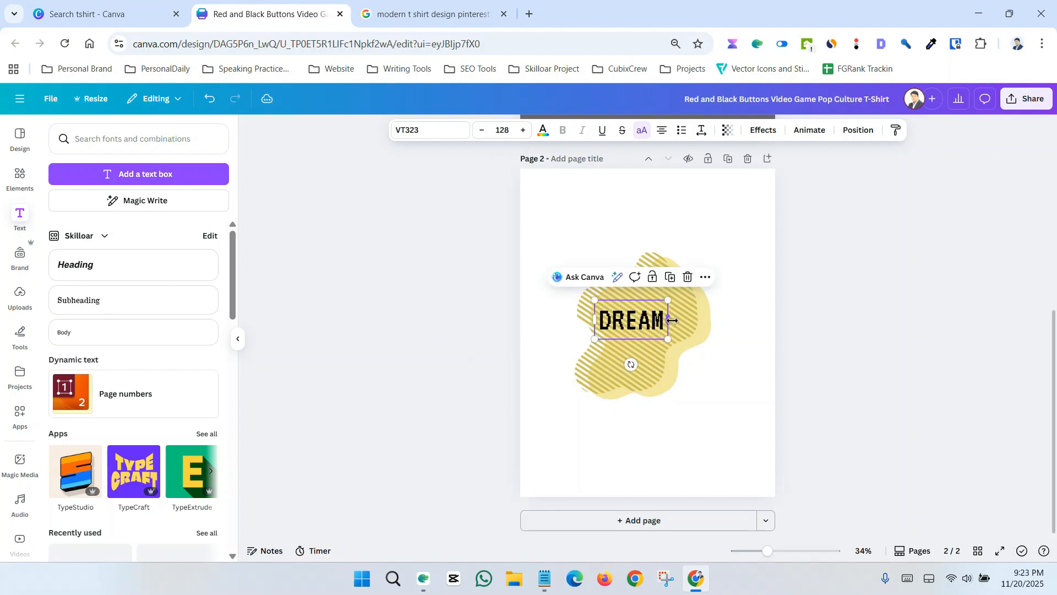
drag(672, 321, 672, 321)
drag(665, 324, 649, 324)
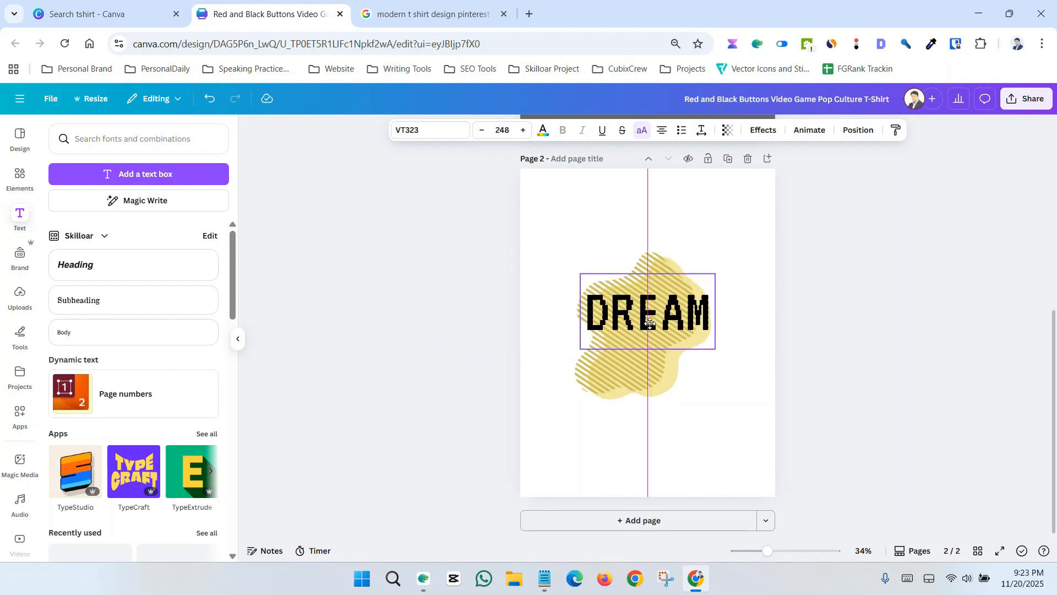
Enlarge the DREAM text to about size 344 and shrink the yellow blob slightly so the word extends past both its sides.
click(434, 15)
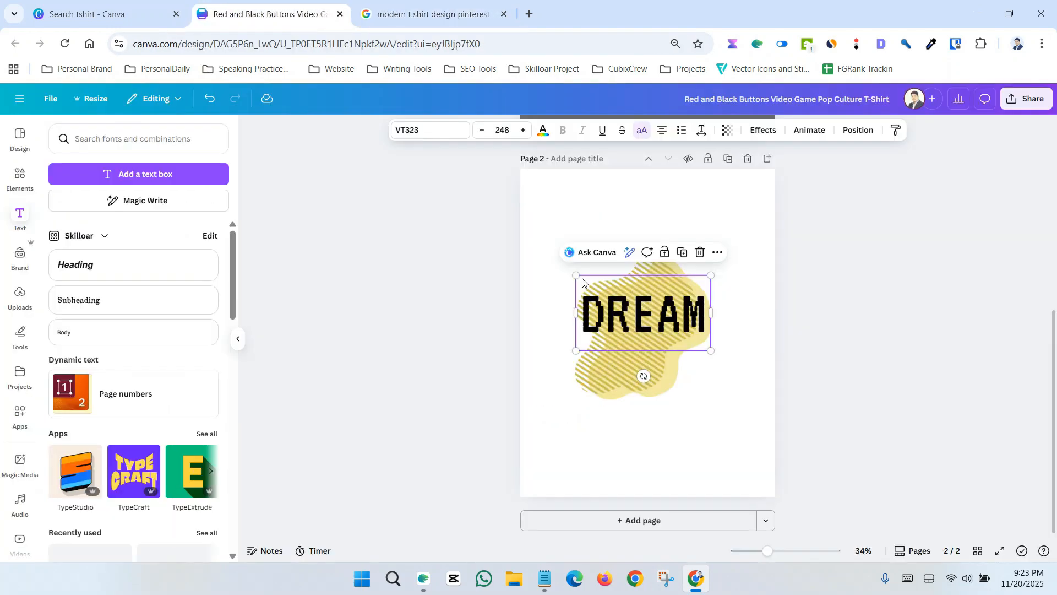
drag(576, 275, 524, 246)
drag(591, 296, 596, 303)
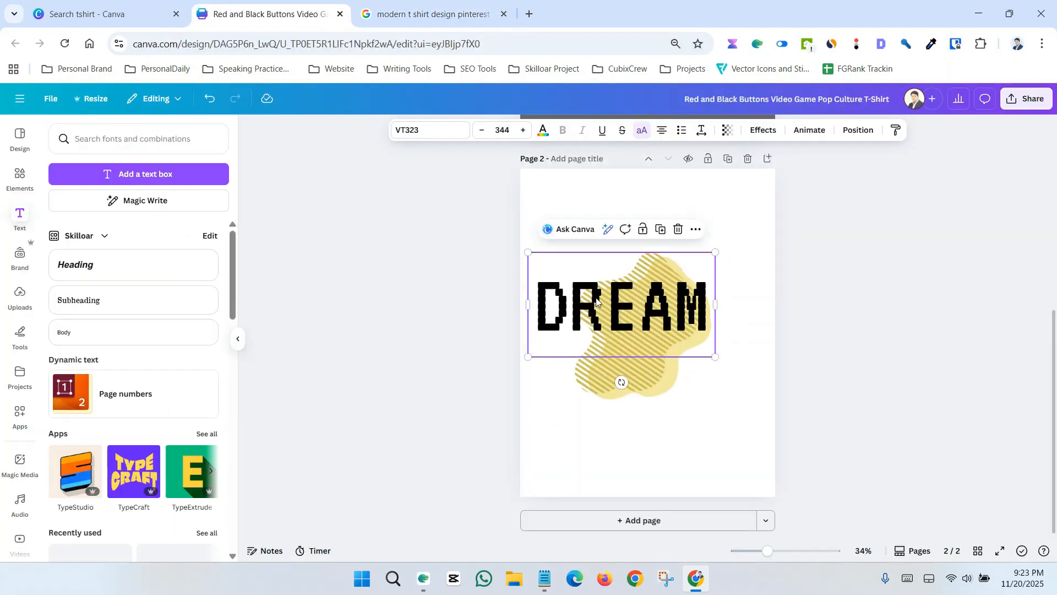
click(599, 376)
drag(575, 399, 593, 379)
drag(626, 320, 639, 327)
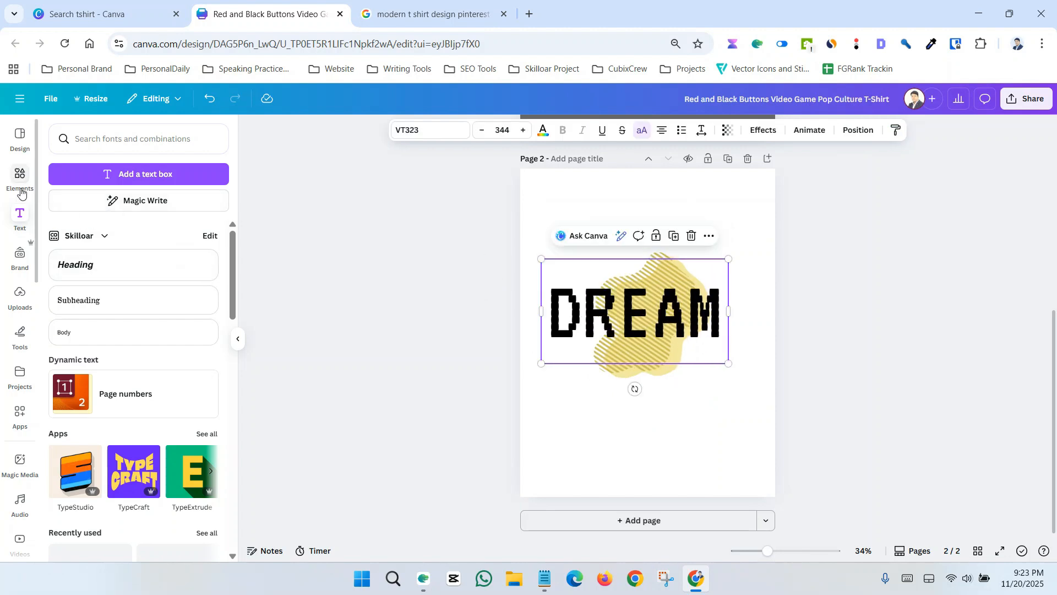
Add a second text reading "THE" at about size 120 and place it just above the D of DREAM.
text(tT)
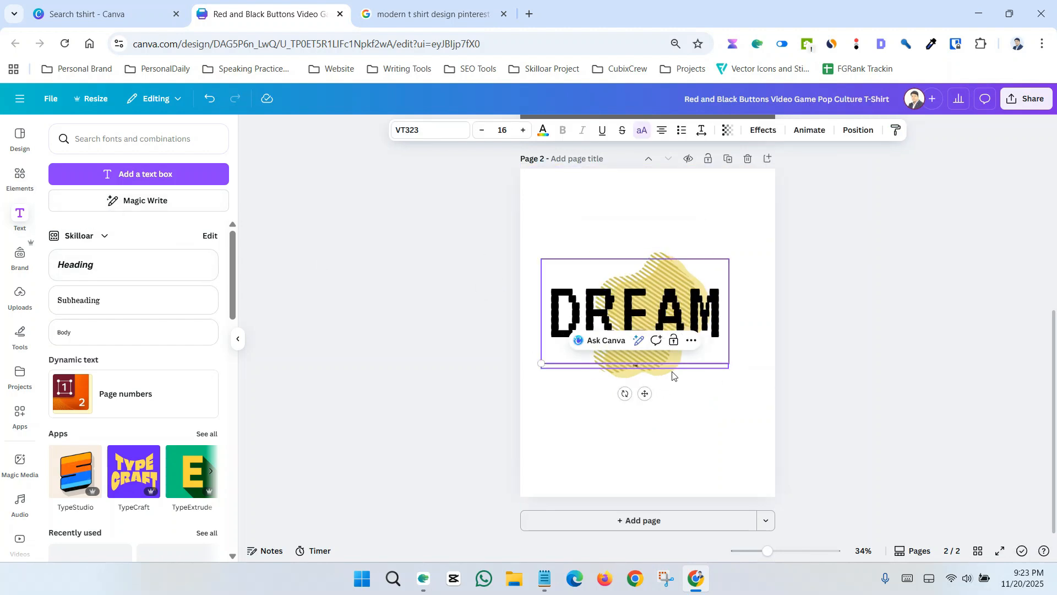
drag(728, 366, 560, 359)
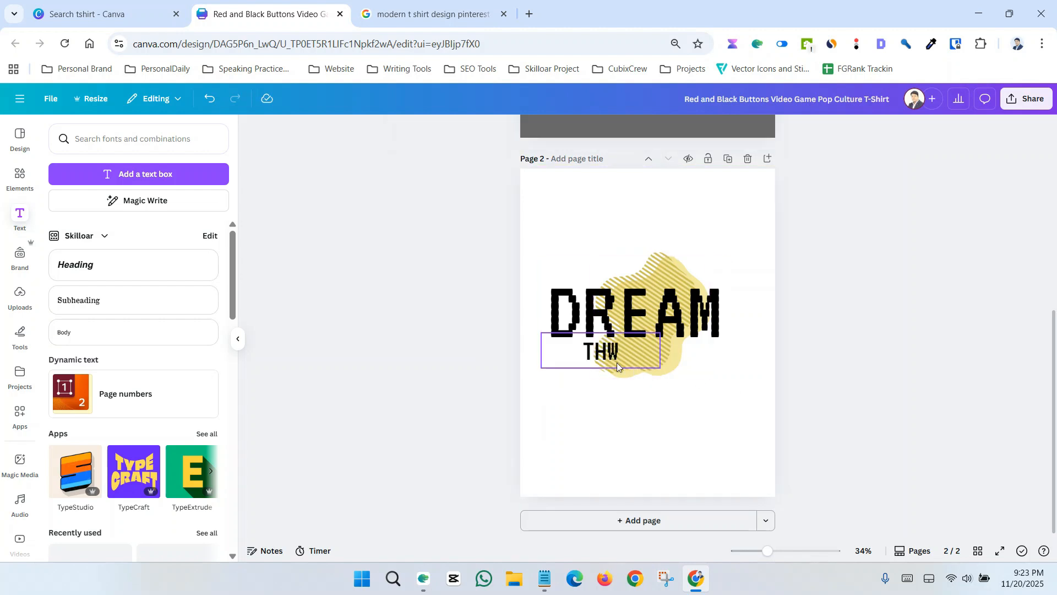
drag(611, 356, 576, 274)
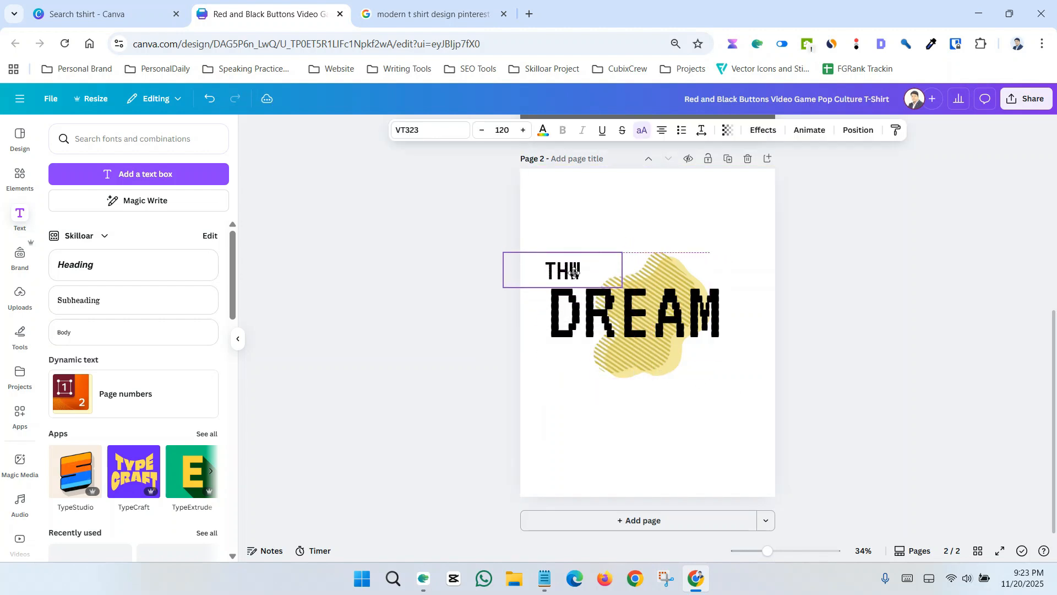
click(584, 273)
key(BackSpace)
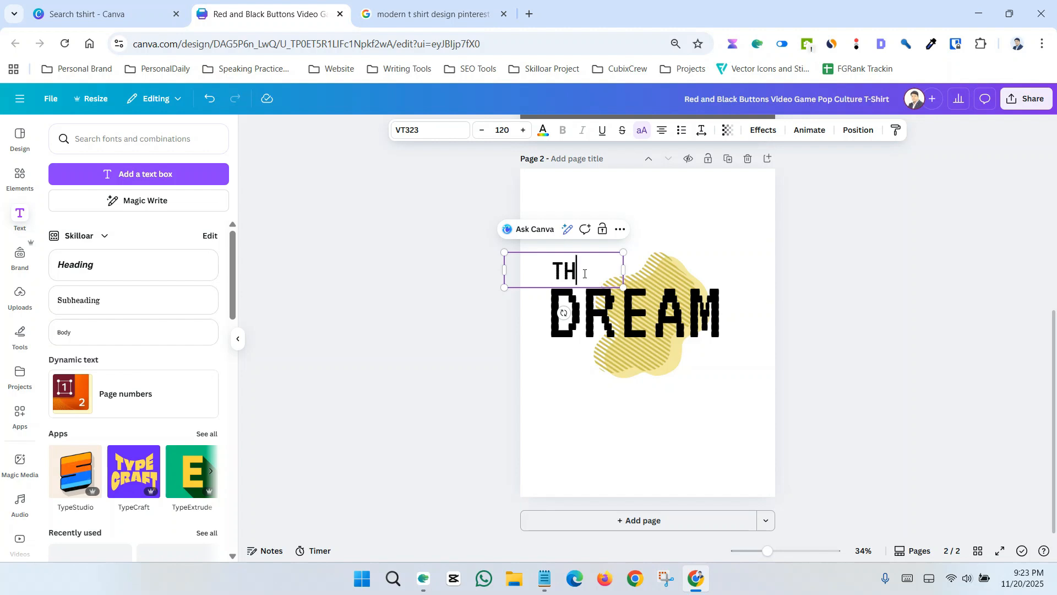
text(E)
click(428, 364)
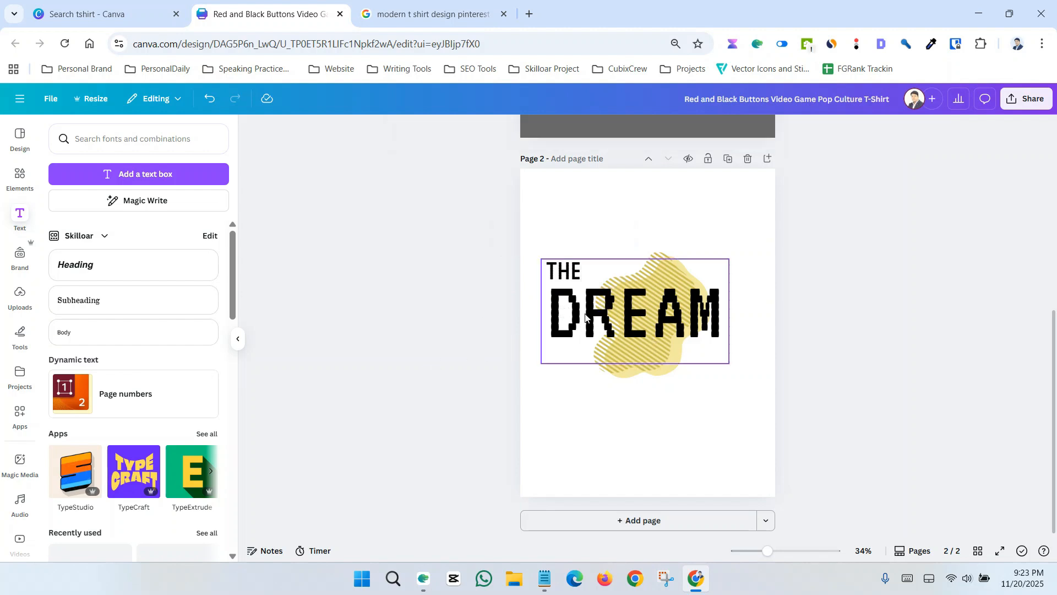
Set the DREAM text's font to Schoolbell and widen its text box until the word fits on one line.
click(578, 314)
click(593, 319)
click(424, 130)
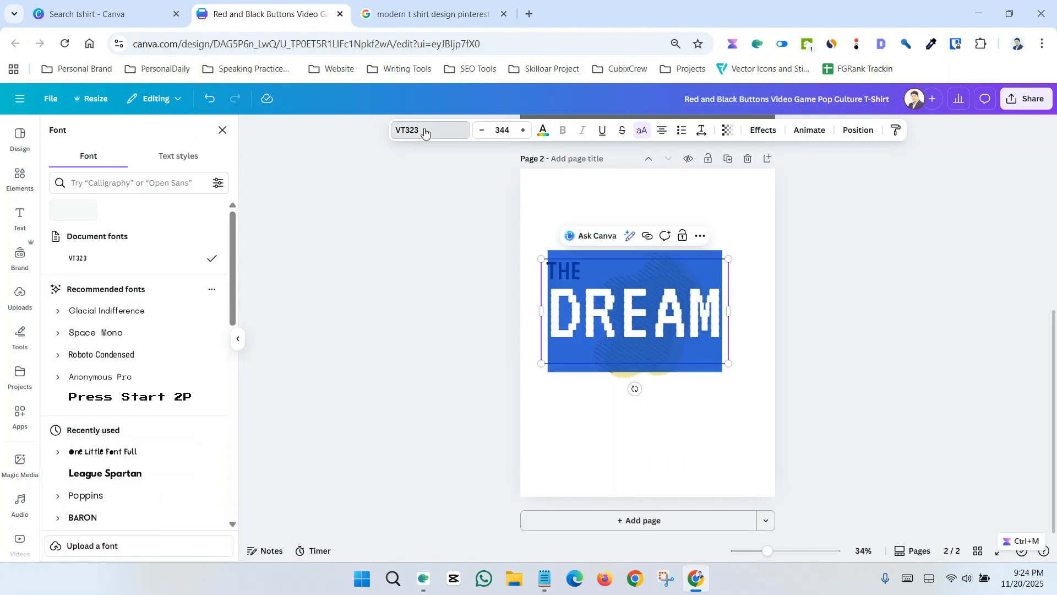
scroll(146, 274, down, 5)
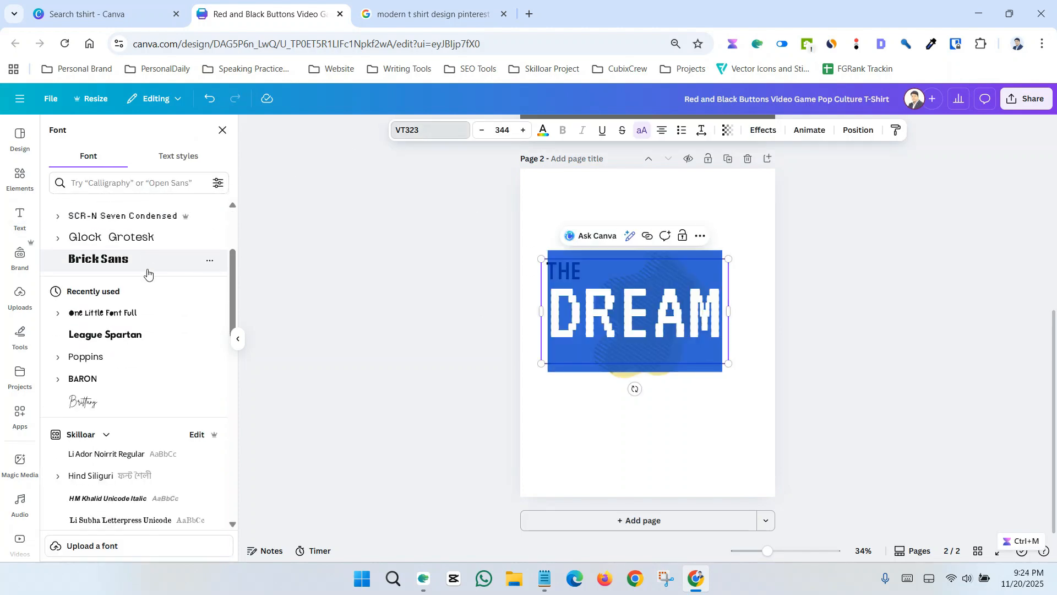
scroll(147, 274, down, 6)
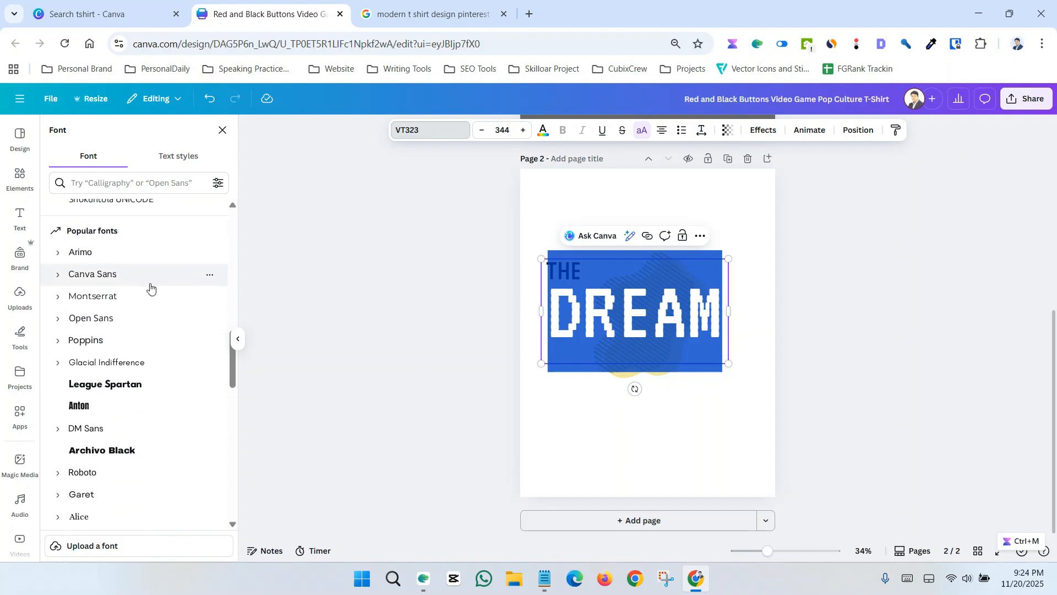
scroll(151, 290, down, 5)
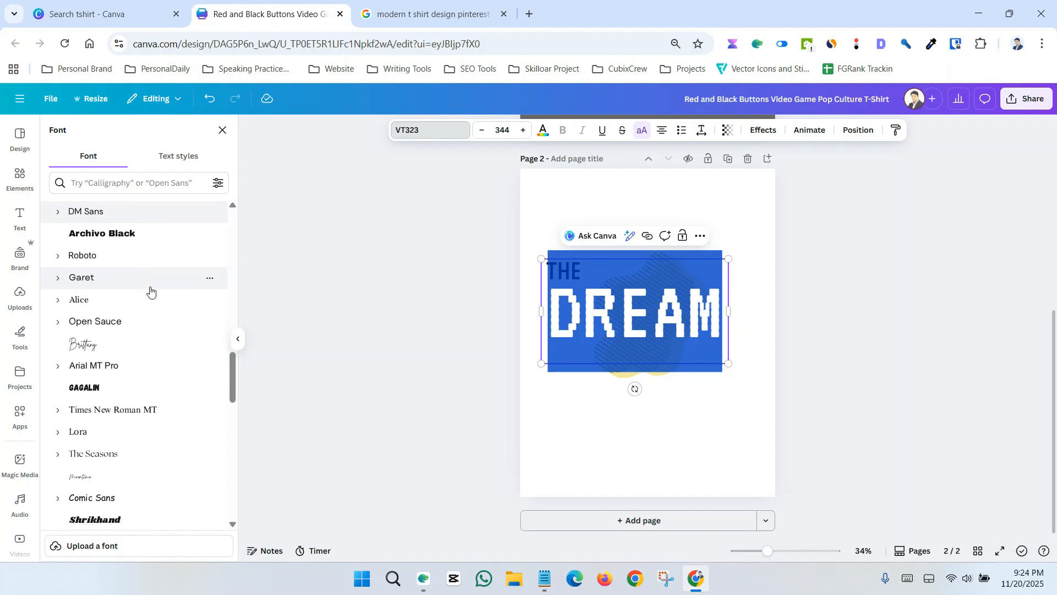
scroll(150, 291, down, 6)
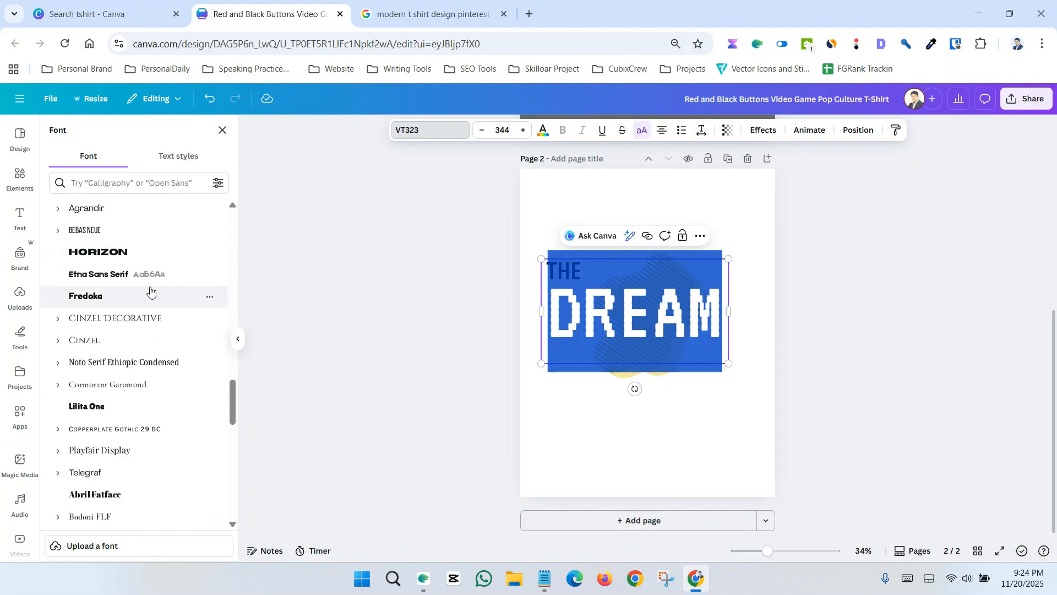
scroll(150, 291, down, 5)
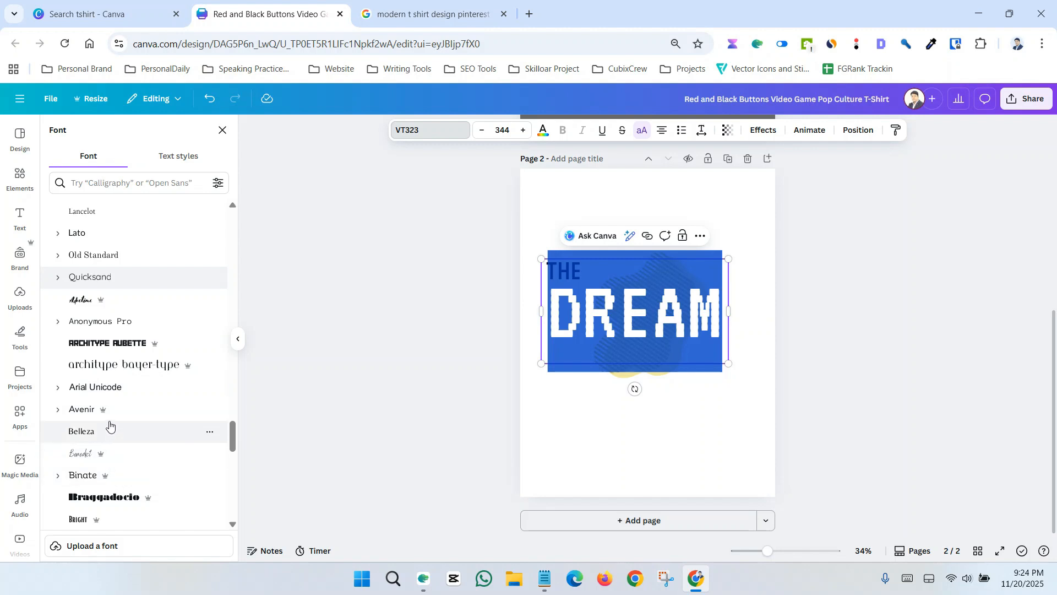
scroll(113, 422, up, 2)
scroll(123, 380, up, 1)
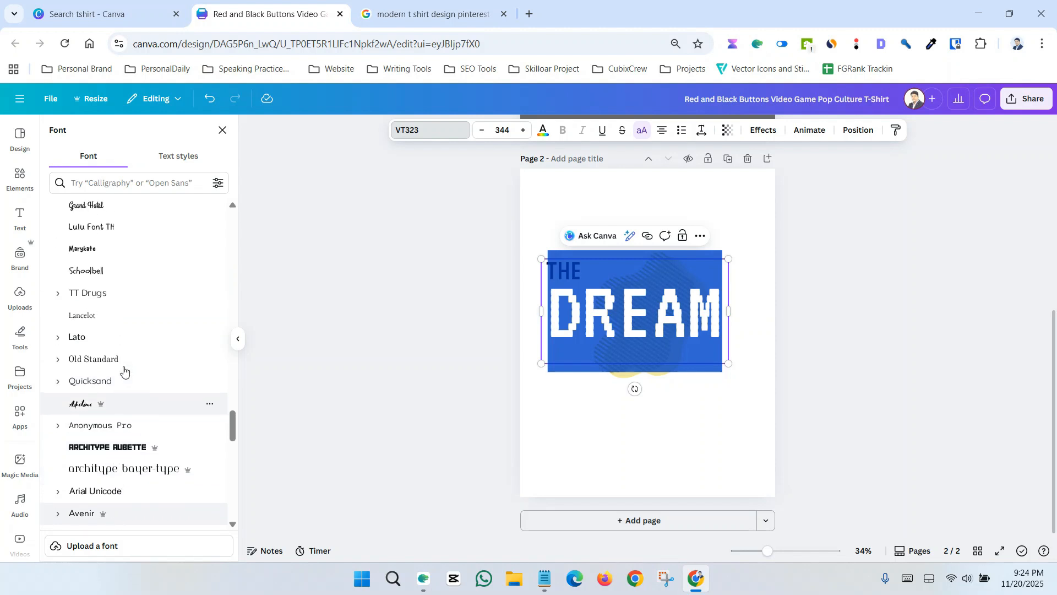
scroll(125, 375, up, 1)
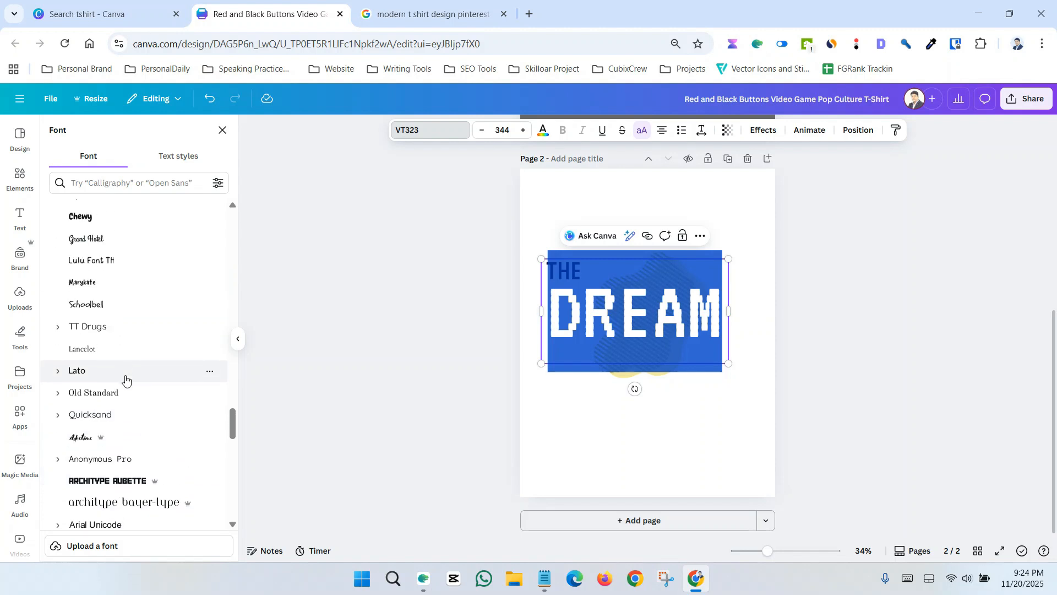
click(110, 312)
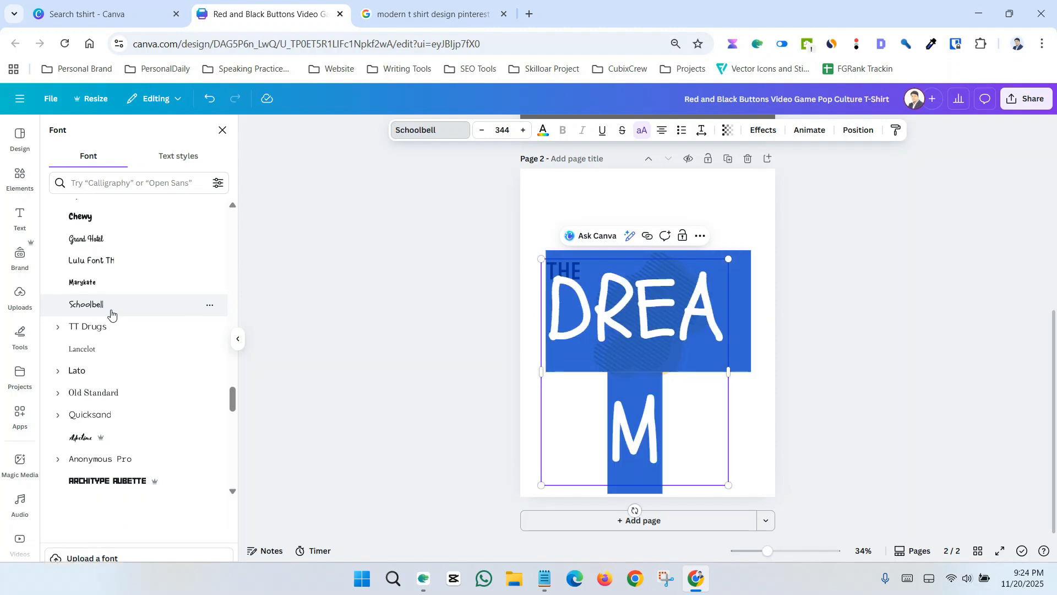
drag(693, 363, 894, 332)
drag(894, 333, 801, 334)
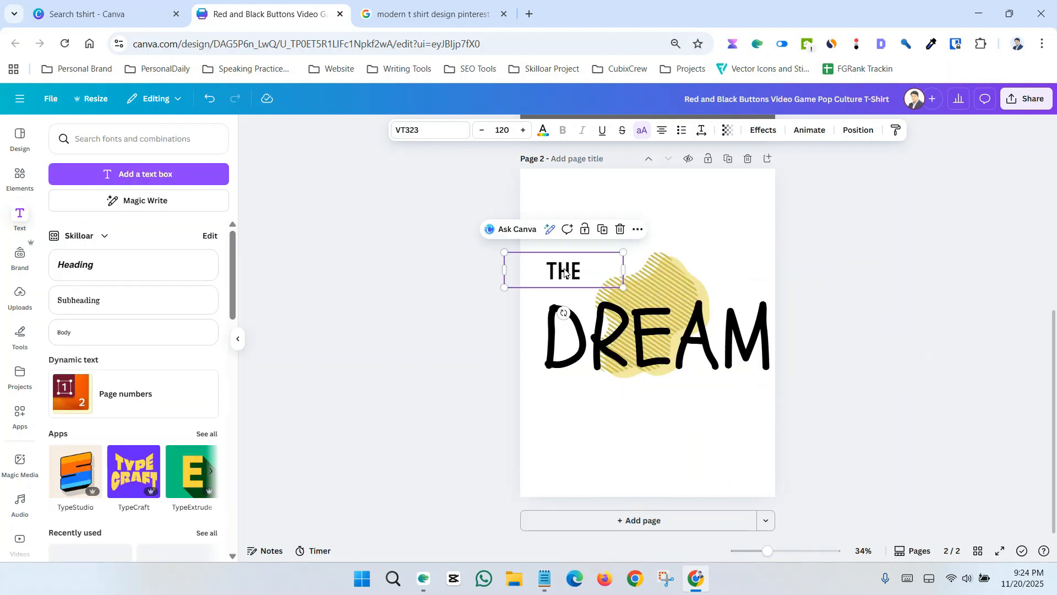
Set the THE text's font to Grand Hotel and fit its text box closely around the word on one line.
click(570, 270)
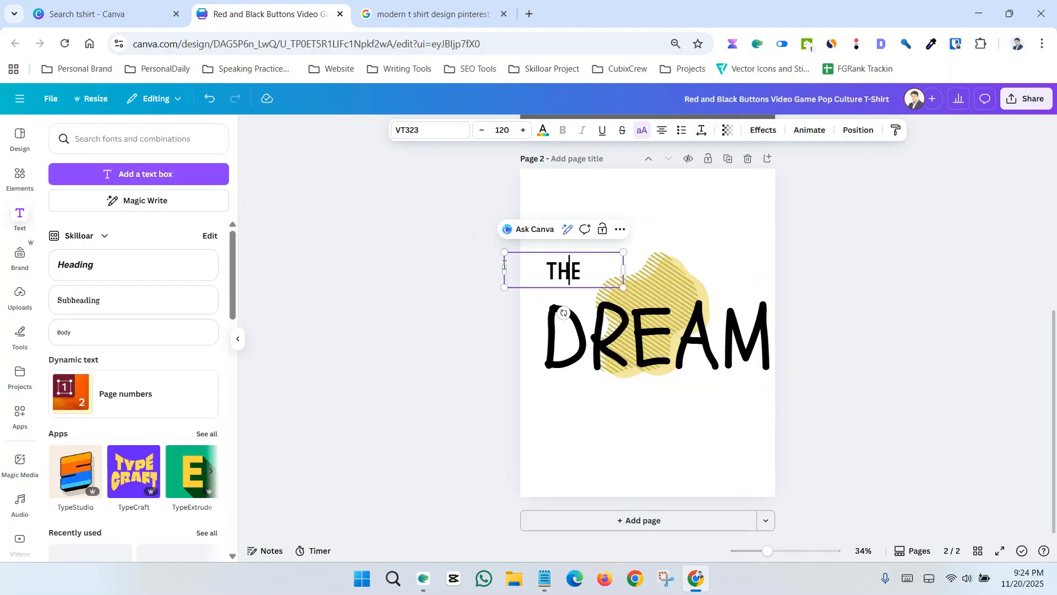
drag(500, 268, 568, 269)
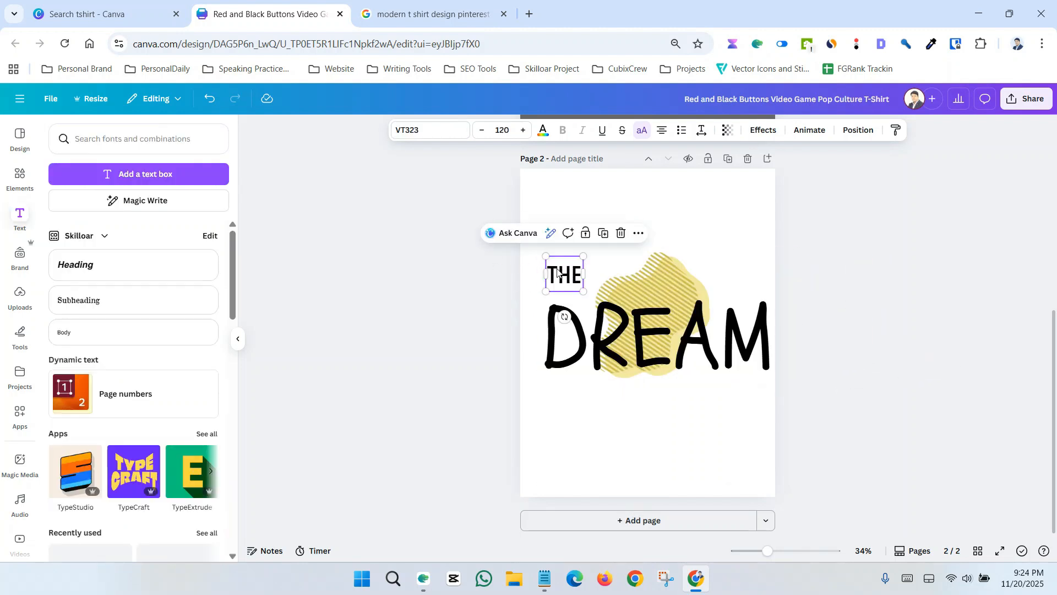
double_click(563, 273)
click(429, 130)
click(105, 264)
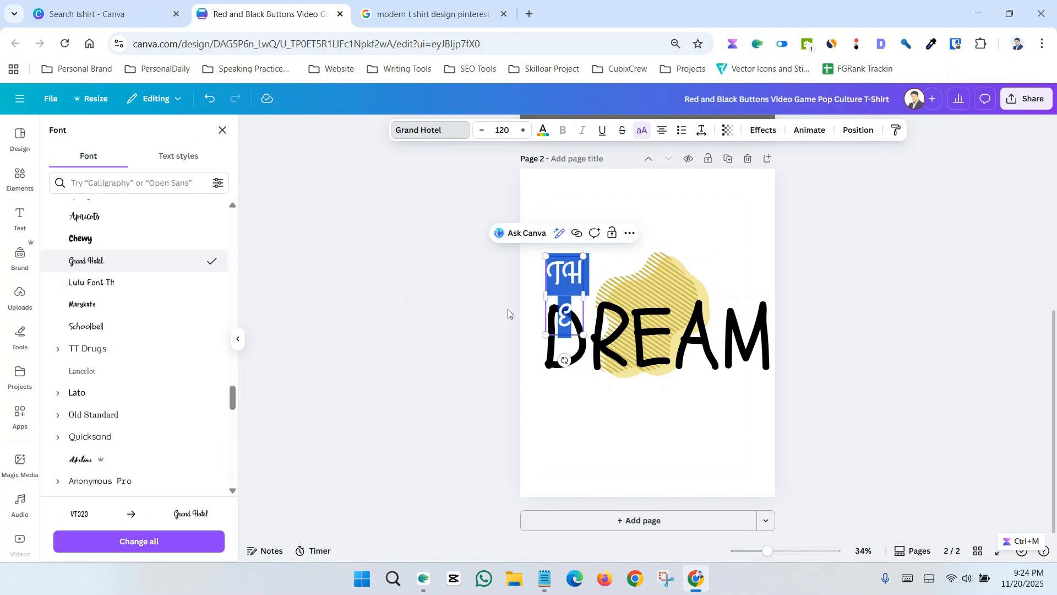
drag(587, 299, 601, 298)
Move DREAM up close beneath THE and shrink it to about size 318 so it stays within the page.
click(574, 307)
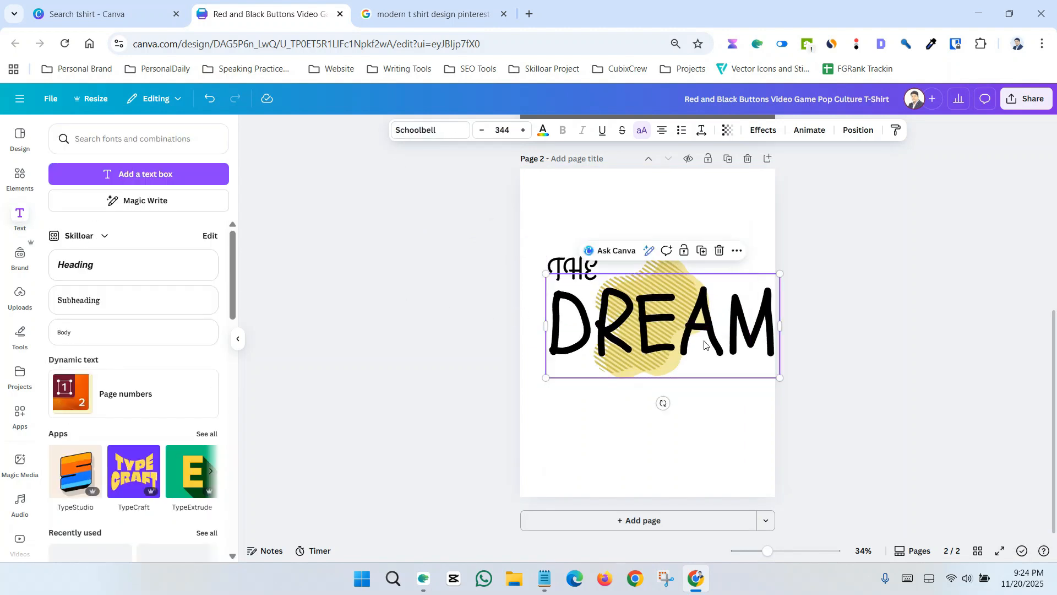
drag(780, 378, 761, 371)
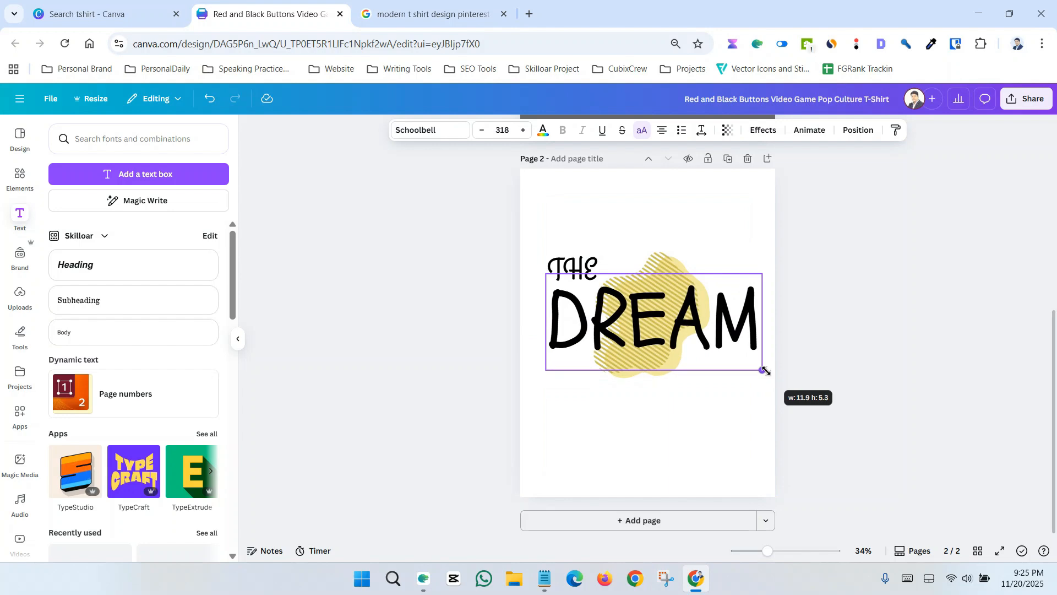
click(807, 388)
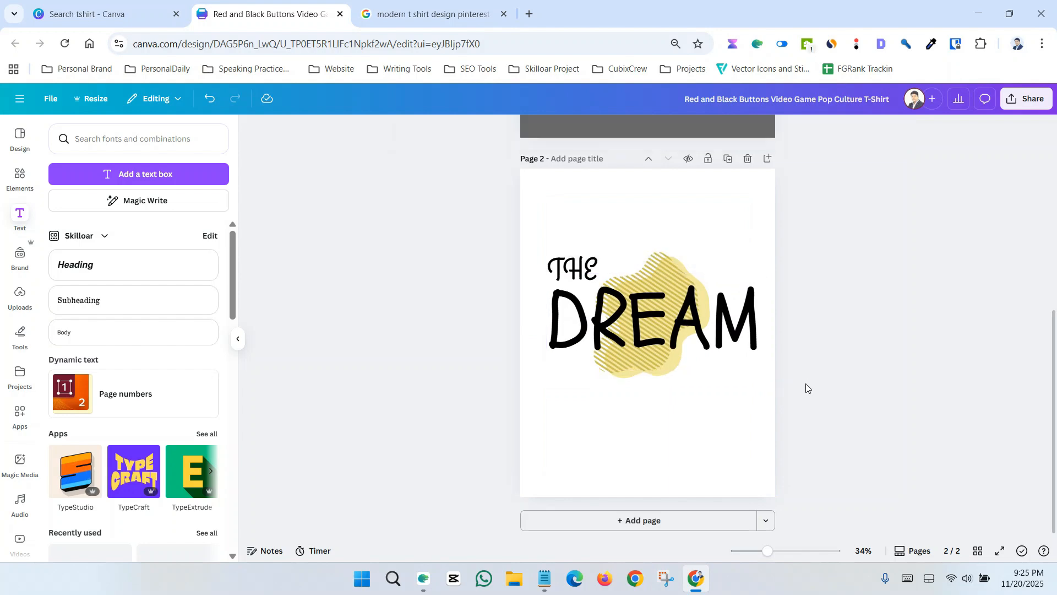
Add a text box reading "COMES TRUE" at about size 57.9 below the yellow blob.
click(421, 16)
click(139, 174)
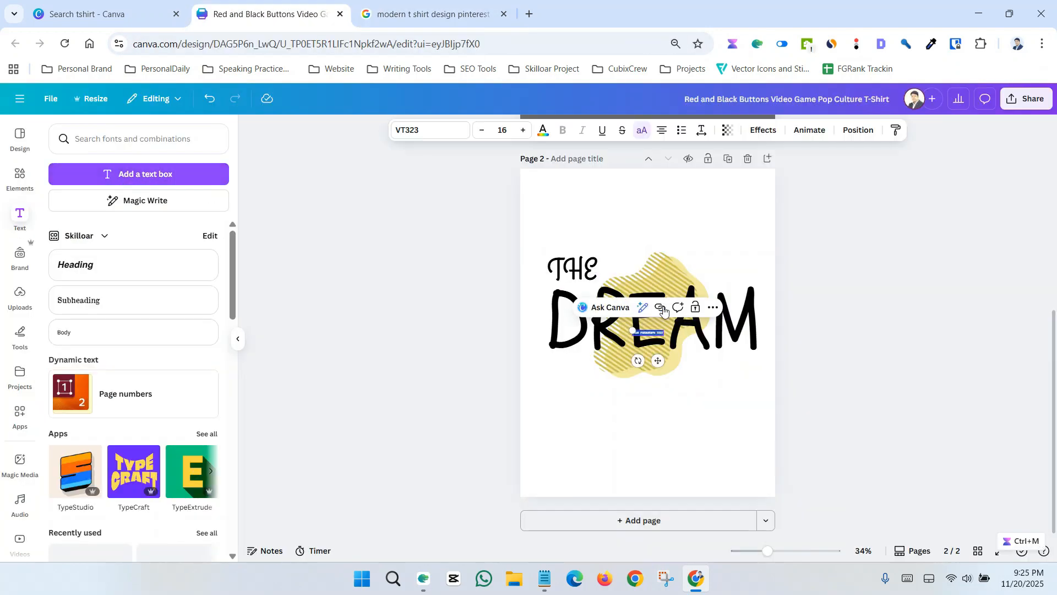
click(766, 317)
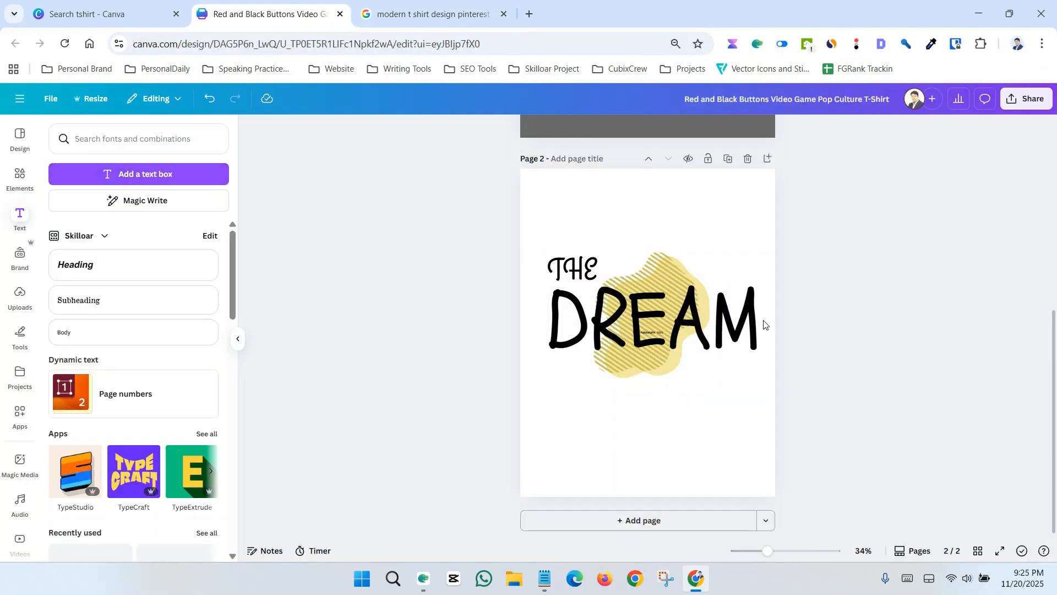
click(645, 335)
drag(644, 341, 709, 386)
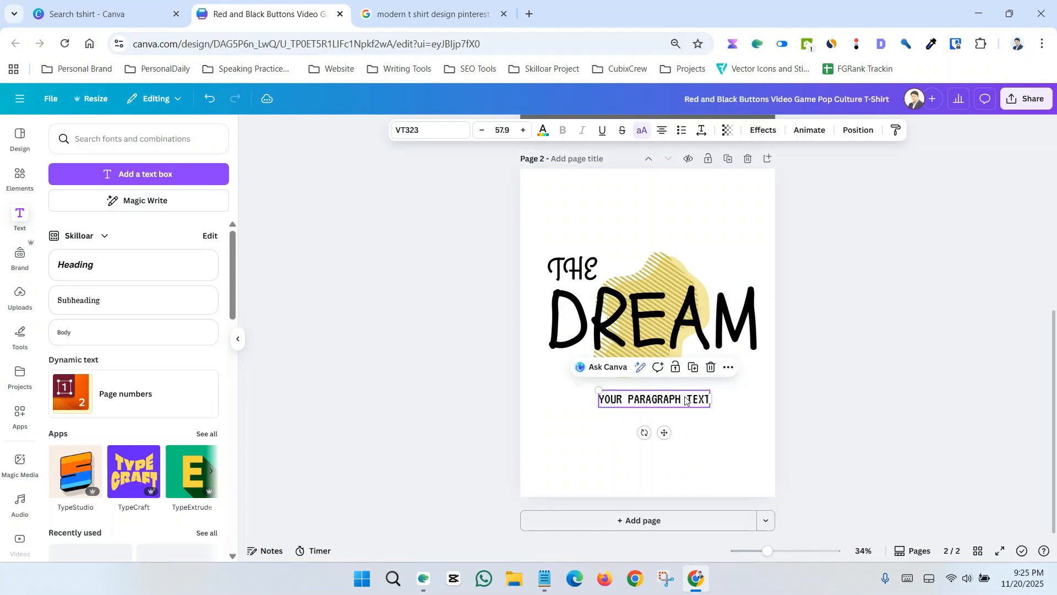
double_click(676, 401)
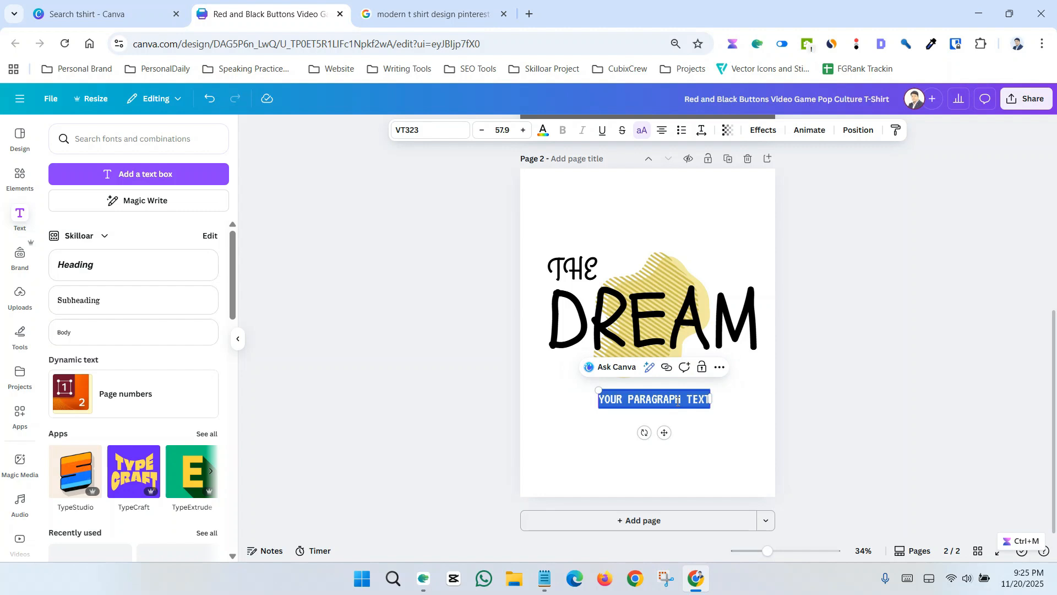
text(SOMES)
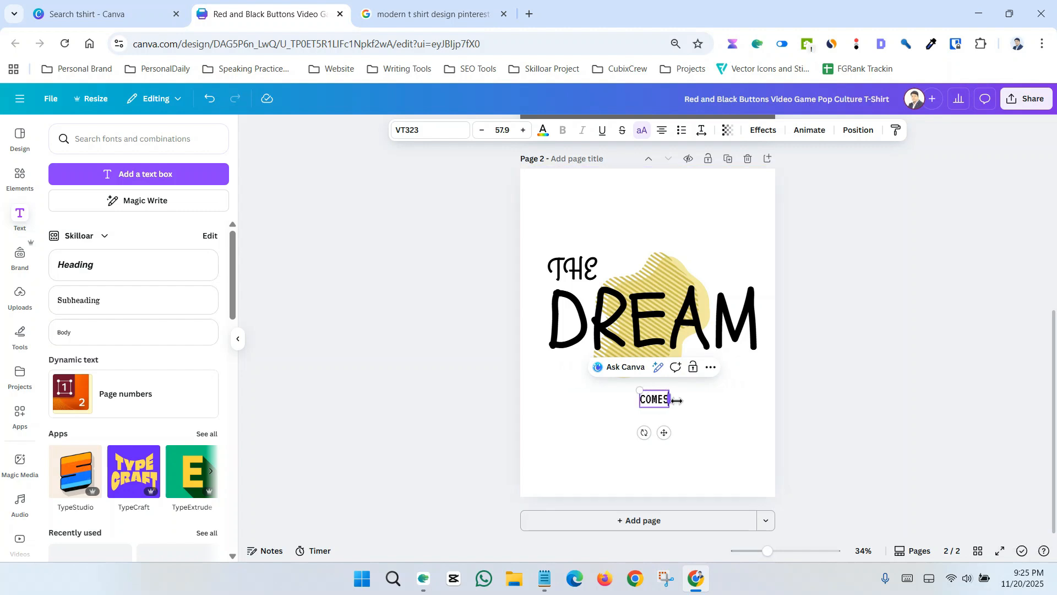
text( TRUE)
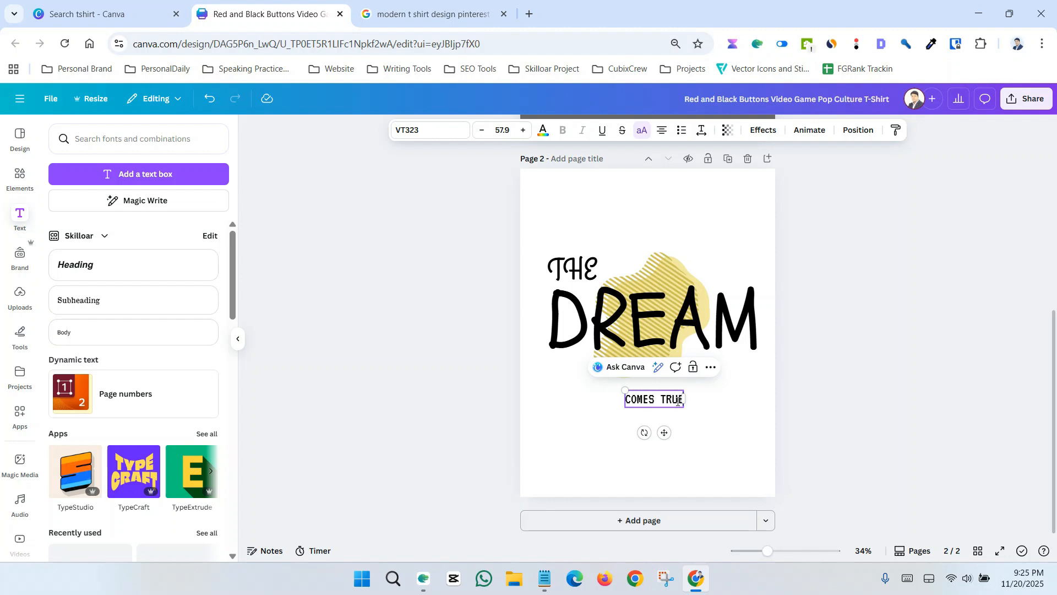
Enlarge COMES TRUE to about size 119 and place it just below DREAM, ending flush with the M.
click(845, 369)
drag(669, 400, 635, 392)
click(858, 425)
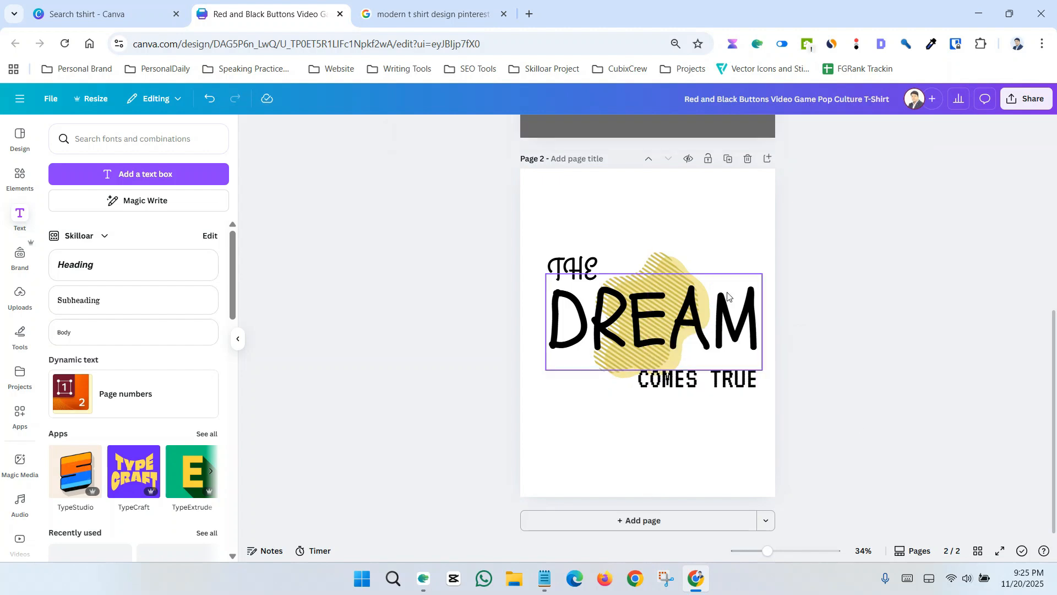
Check the reference T-shirt's colours and recolour the yellow striped blob dark green, #2B6046.
click(672, 260)
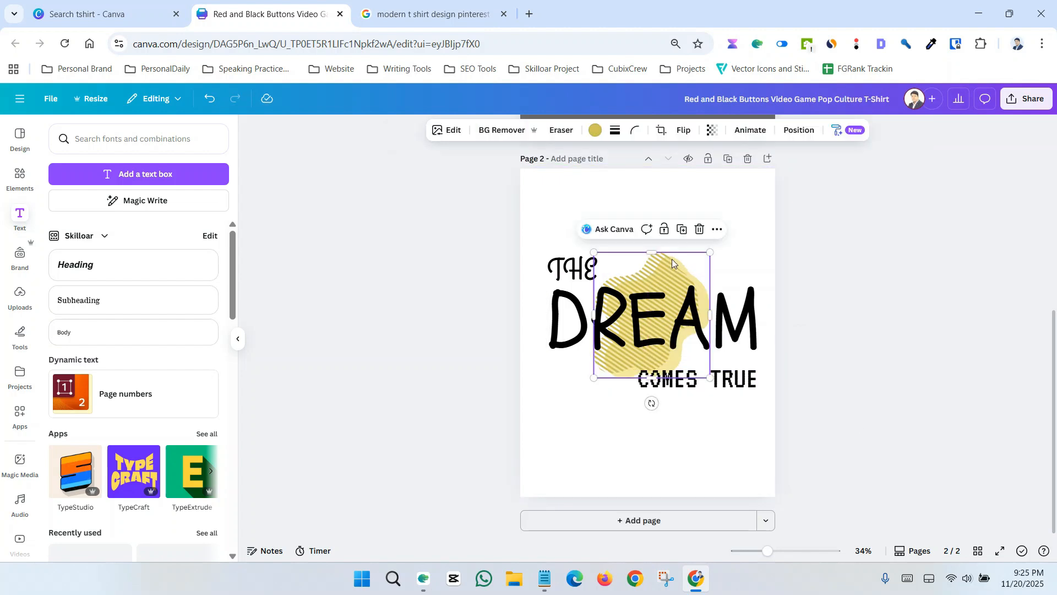
click(595, 131)
click(441, 3)
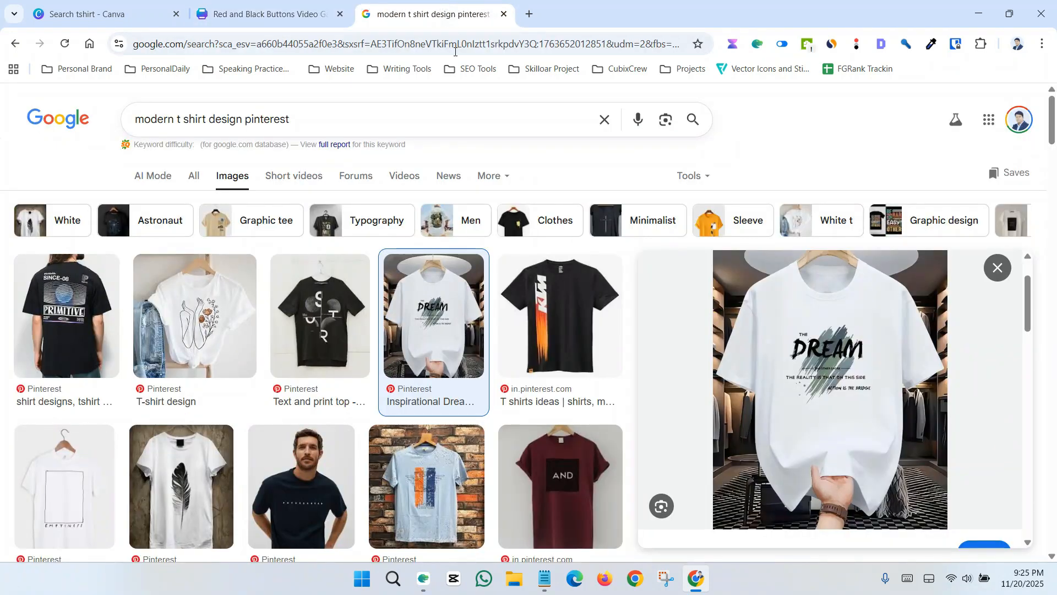
click(264, 14)
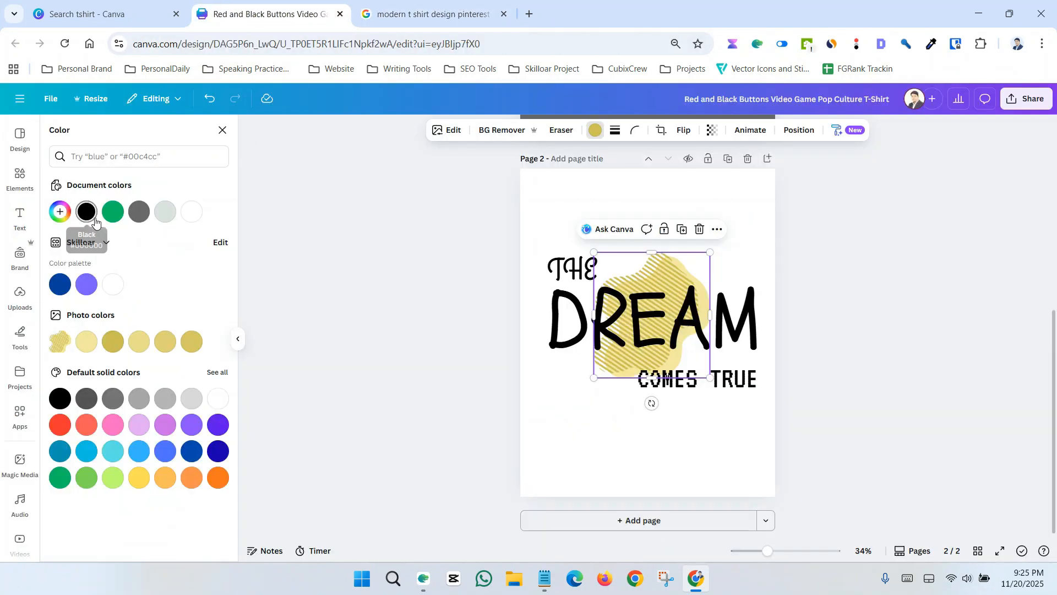
click(113, 211)
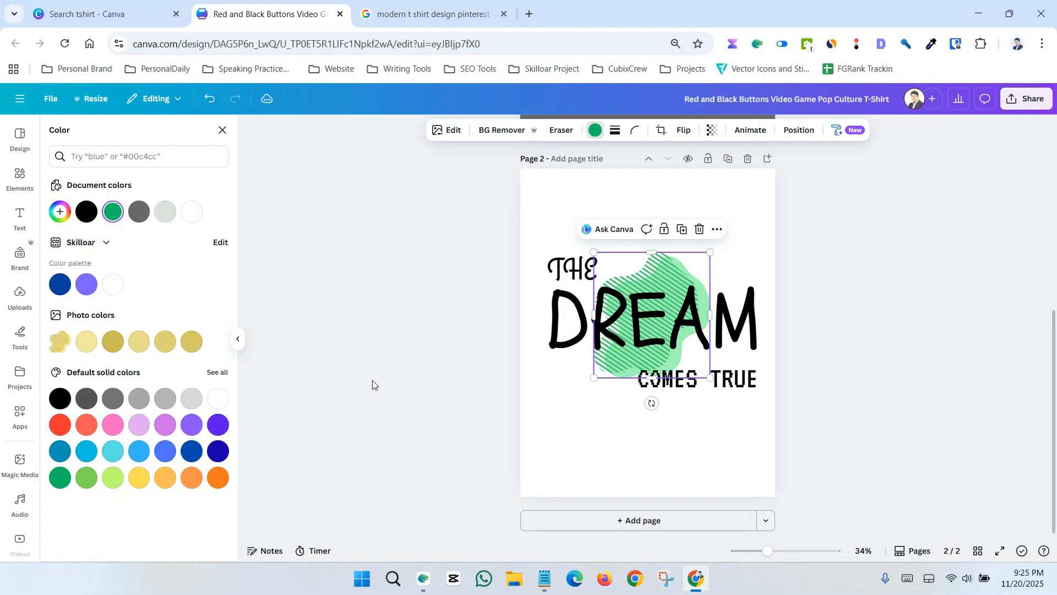
click(59, 211)
drag(116, 273, 142, 273)
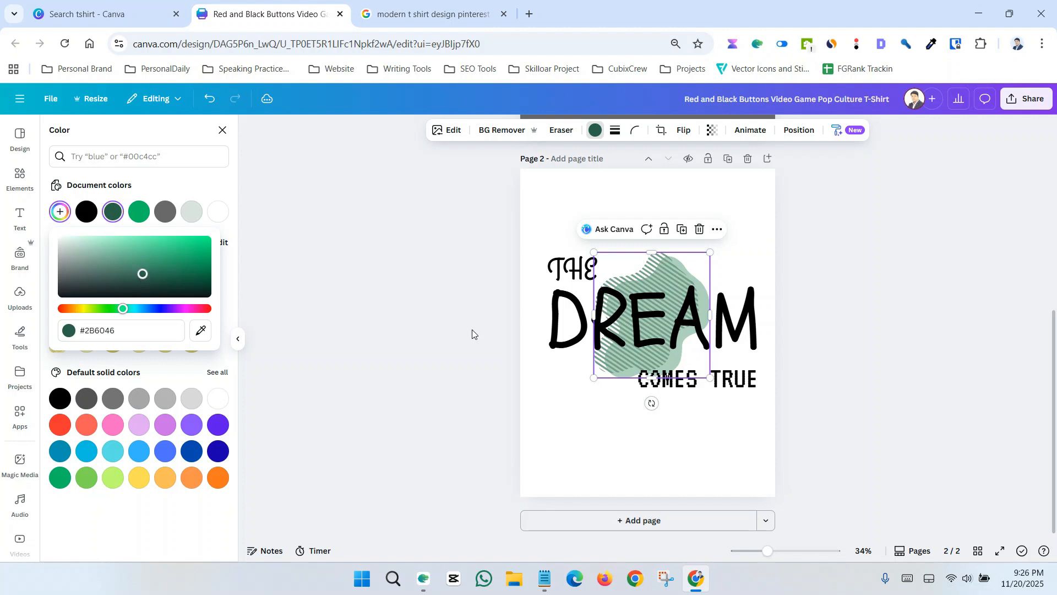
click(413, 318)
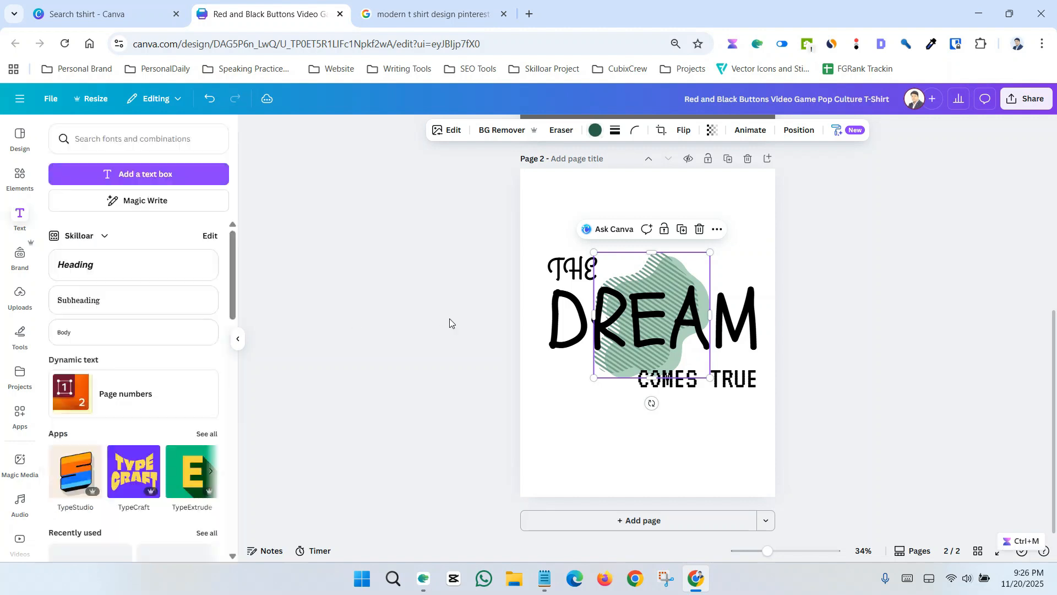
Colour the COMES TRUE text red with the custom solid colour #C20000.
click(707, 388)
click(543, 133)
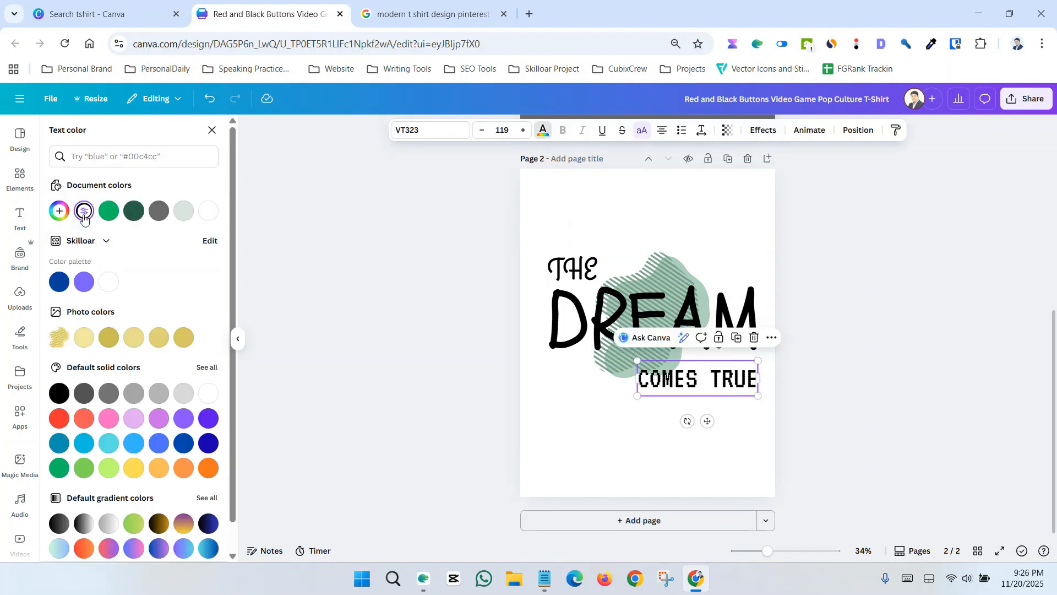
click(60, 220)
drag(94, 295, 298, 281)
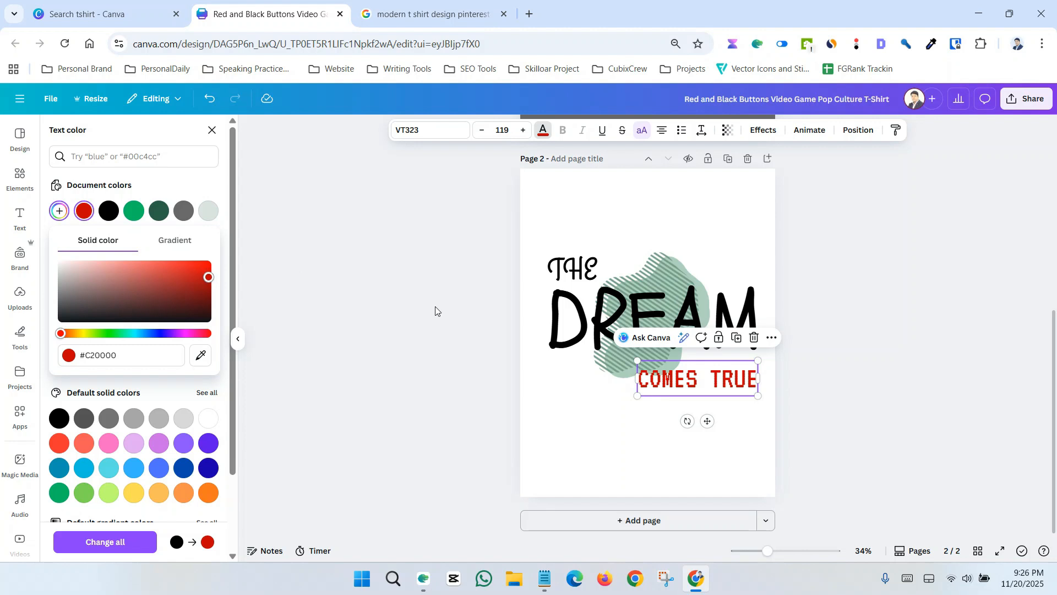
key(Escape)
Give the THE text the same vivid red, #C20000, and leave everything deselected.
key(Tab)
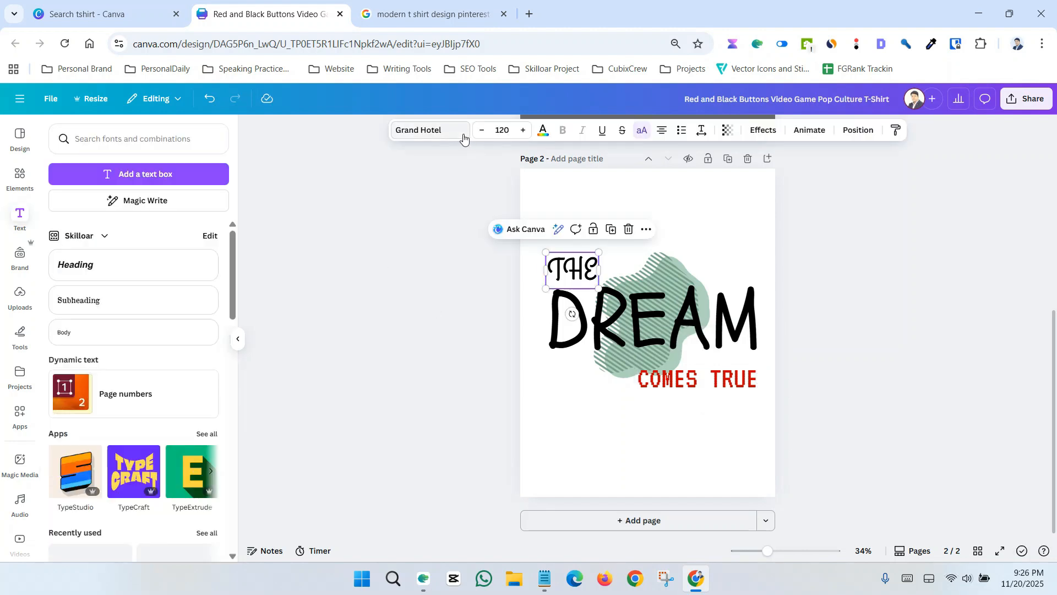
click(542, 131)
click(182, 210)
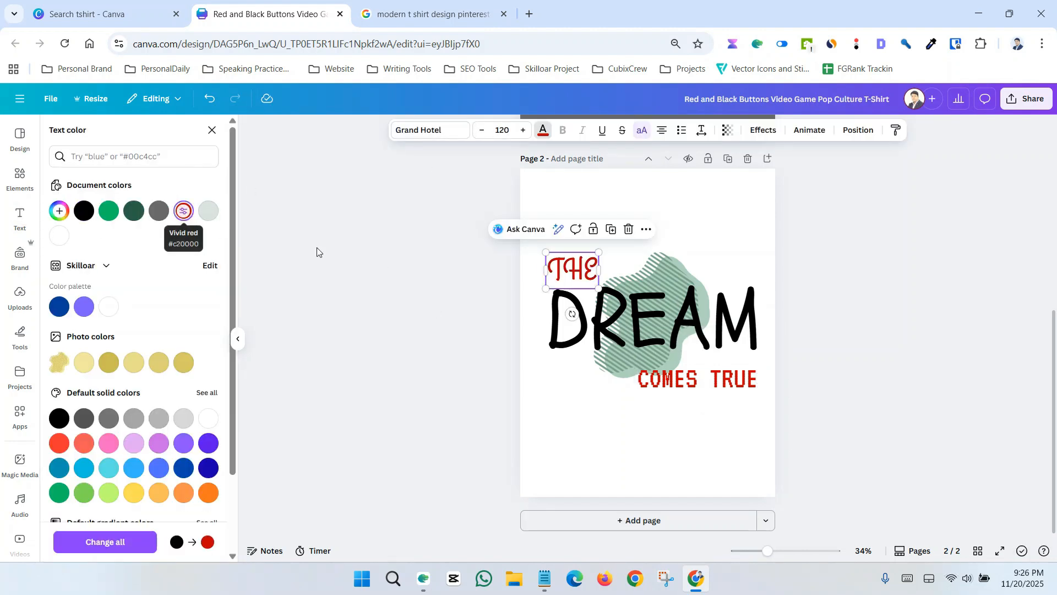
key(Escape)
click(836, 370)
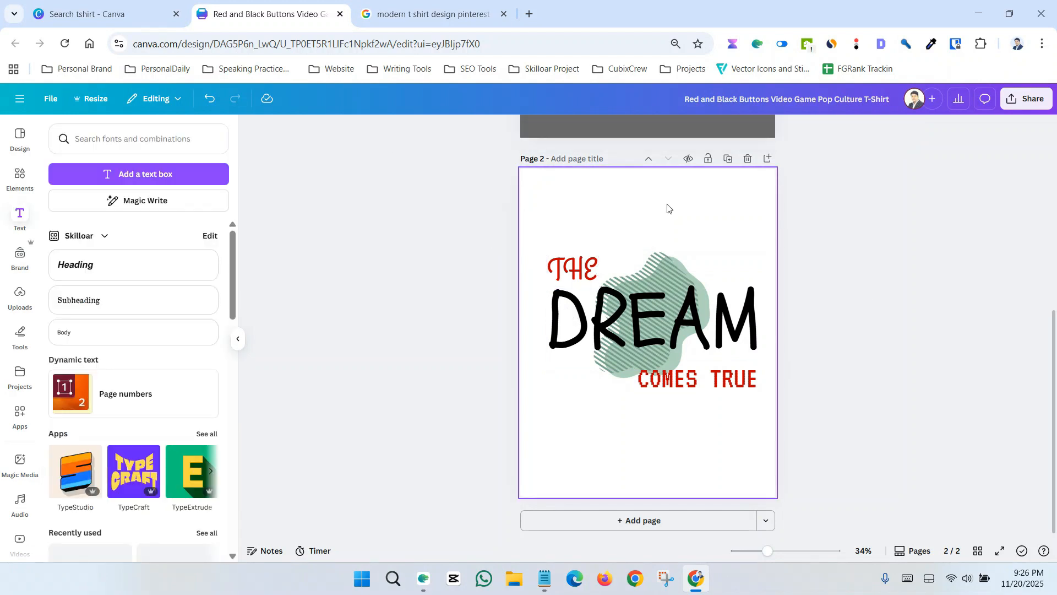
click(694, 201)
click(433, 278)
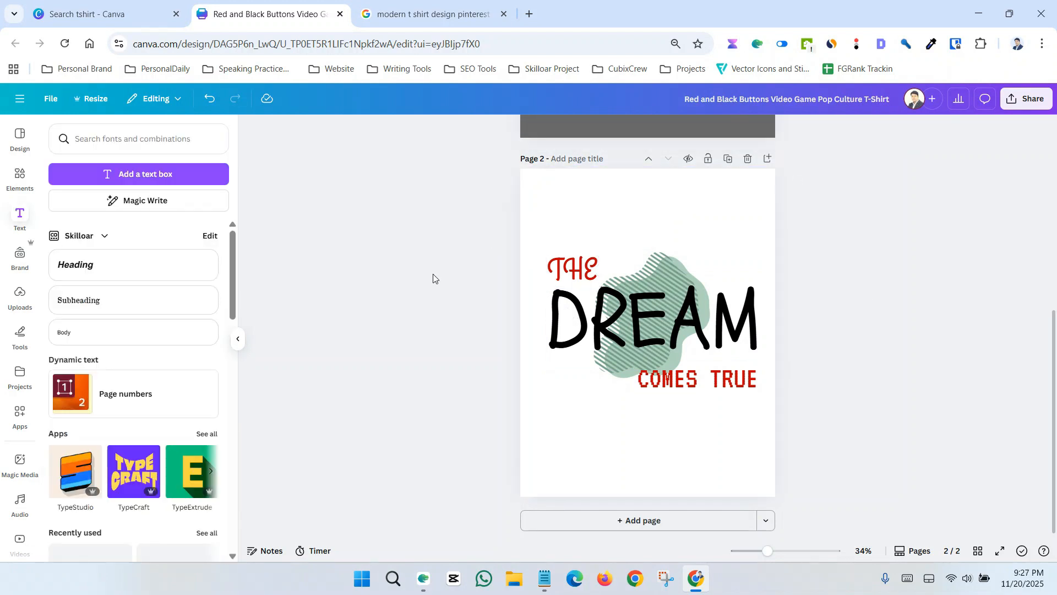
Set up the design's download as a PNG file with a transparent background.
click(1026, 98)
click(858, 329)
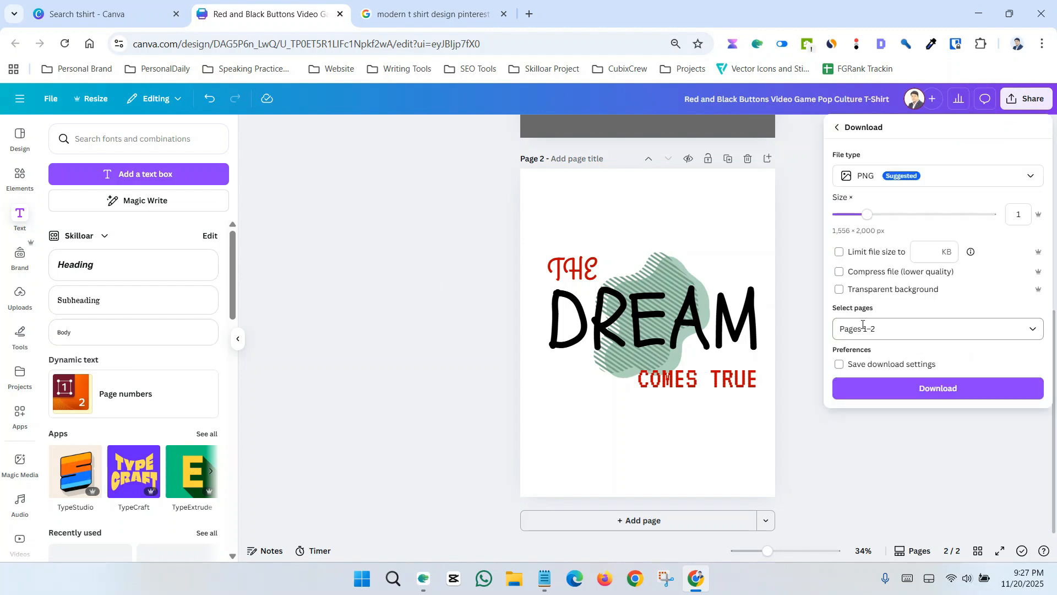
click(927, 175)
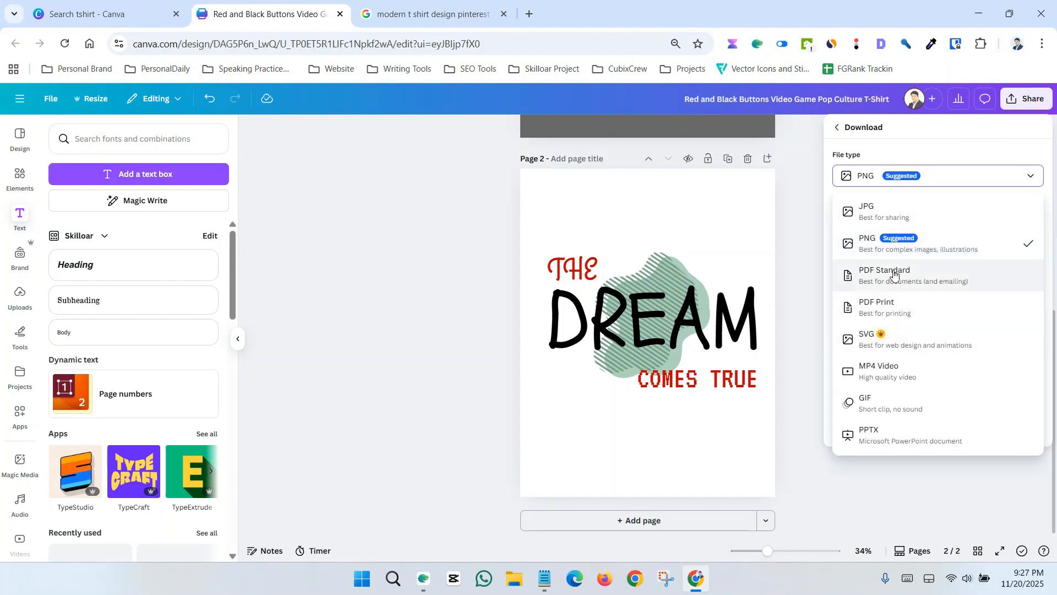
click(893, 244)
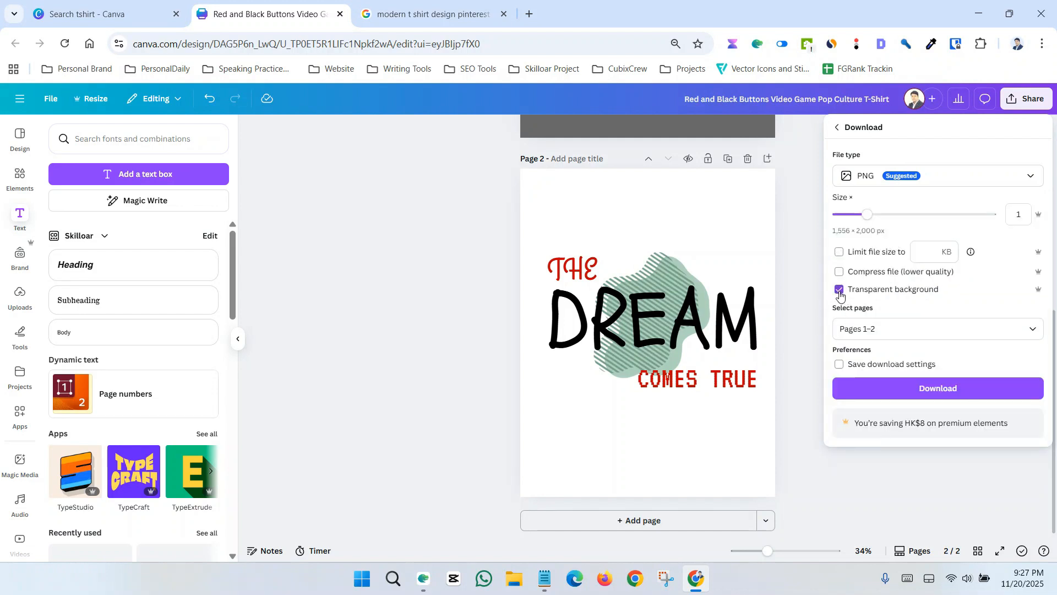
Limit the export to Page 2 only and download it.
click(912, 334)
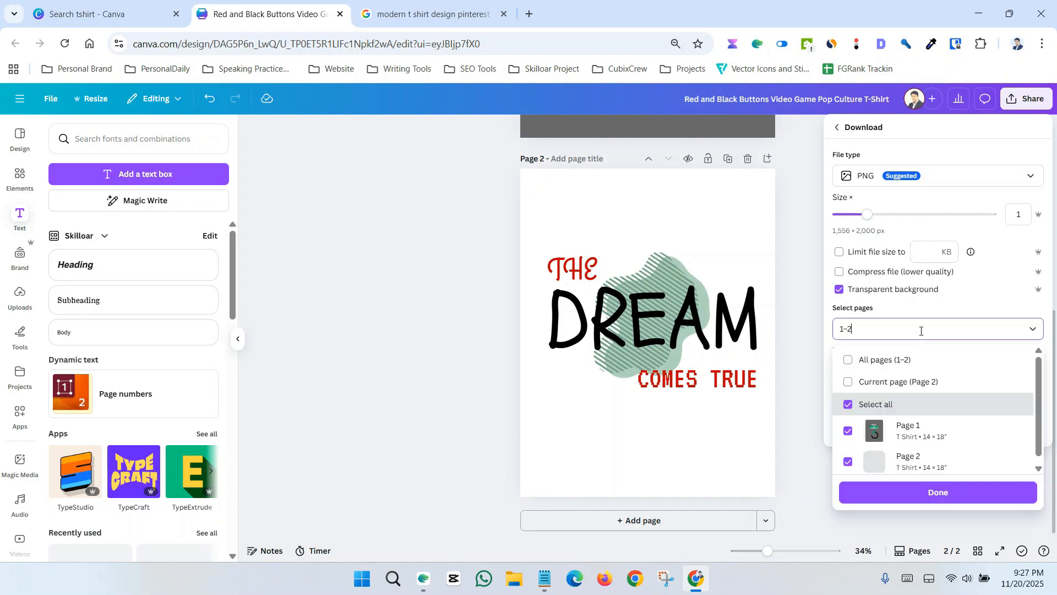
click(872, 466)
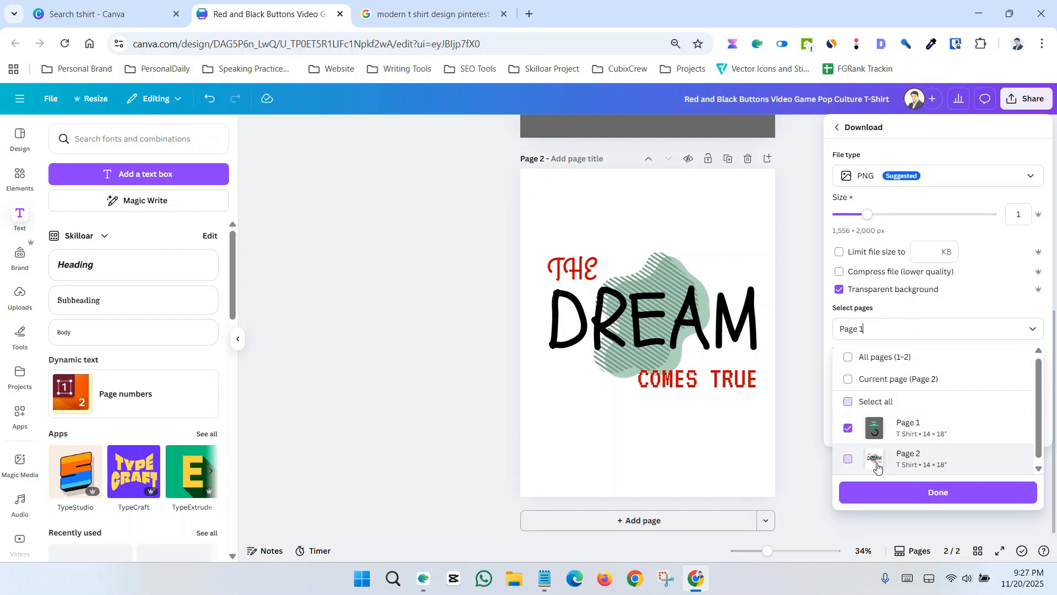
click(852, 430)
click(888, 466)
click(949, 494)
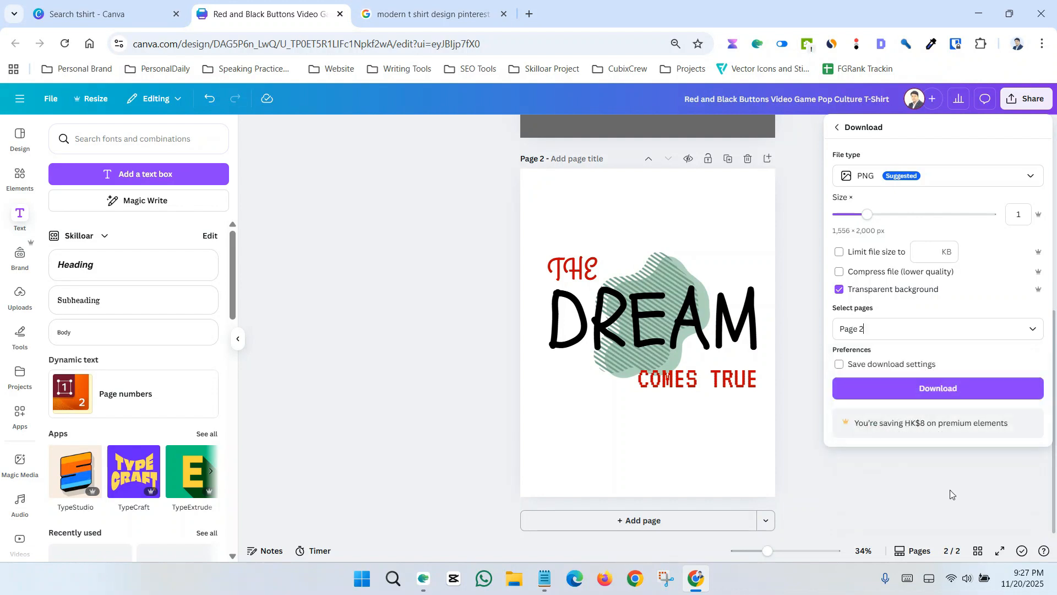
click(941, 392)
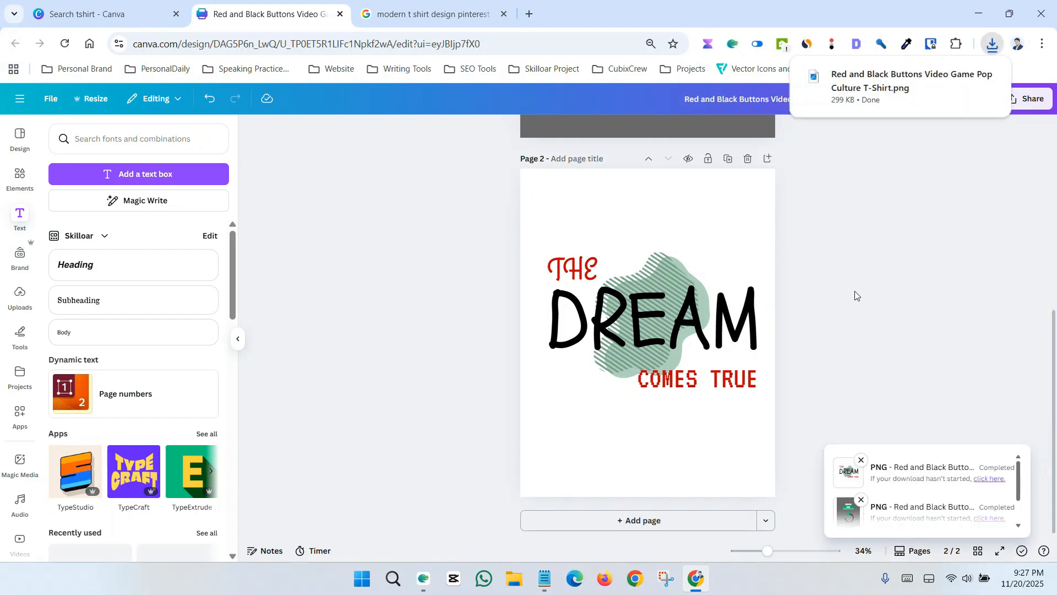
Download only Page 1, the RESTART HERE design, as a PNG with a transparent background.
scroll(855, 296, up, 5)
click(576, 190)
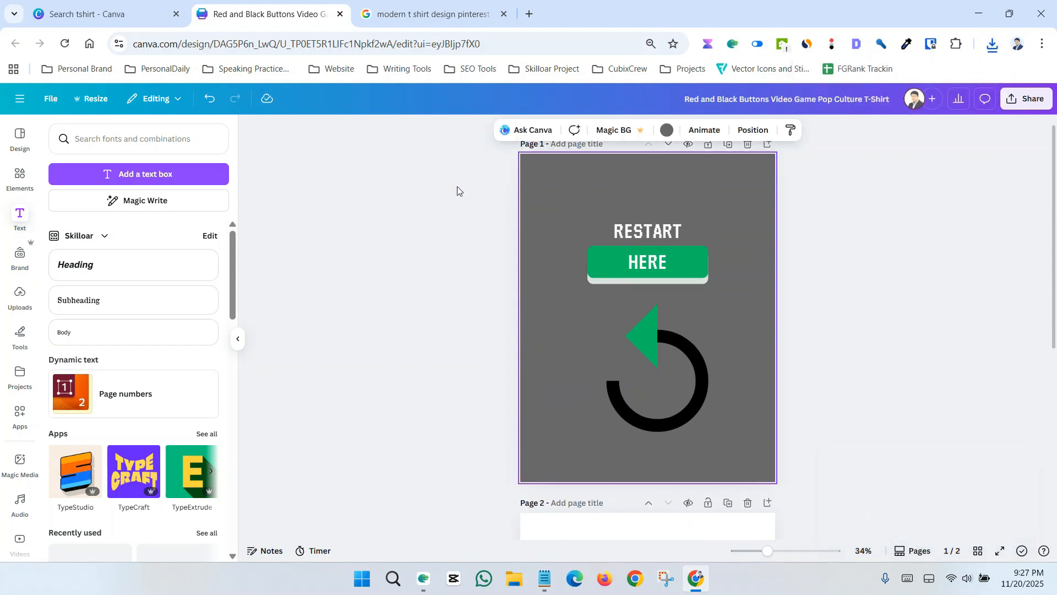
click(830, 191)
click(1026, 99)
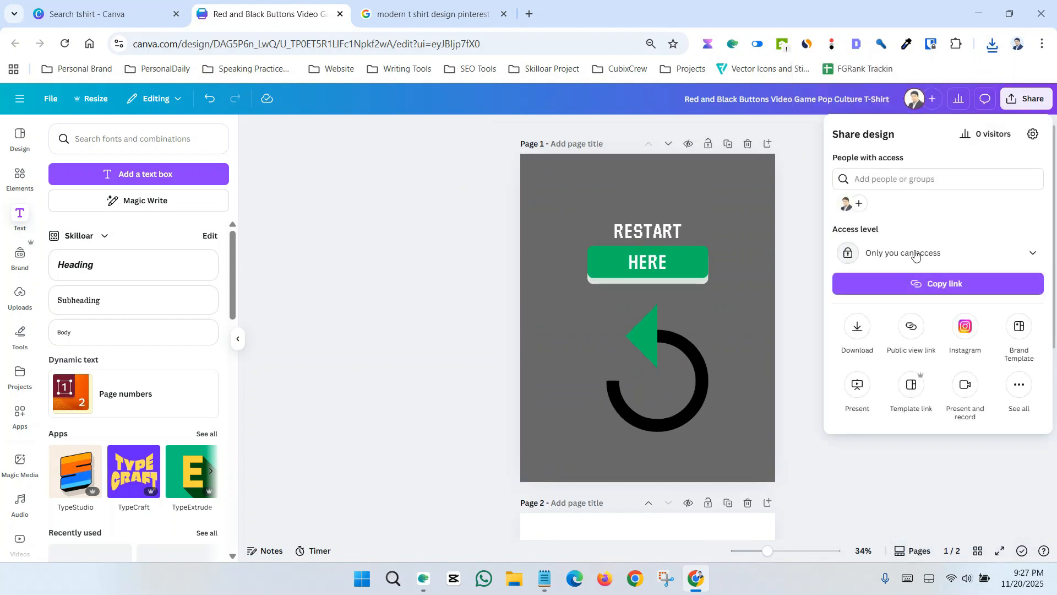
click(858, 326)
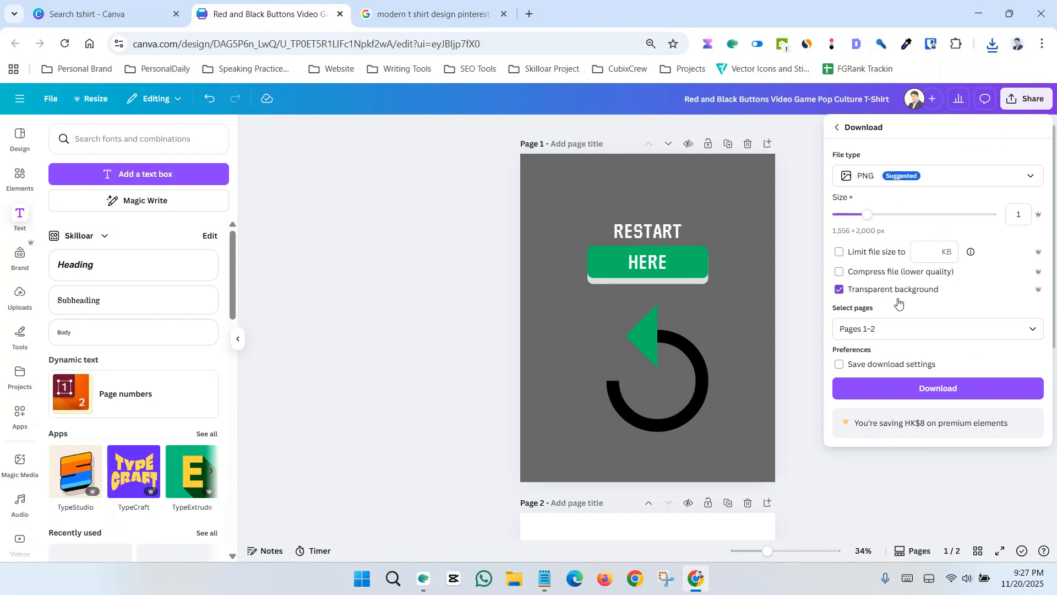
click(926, 333)
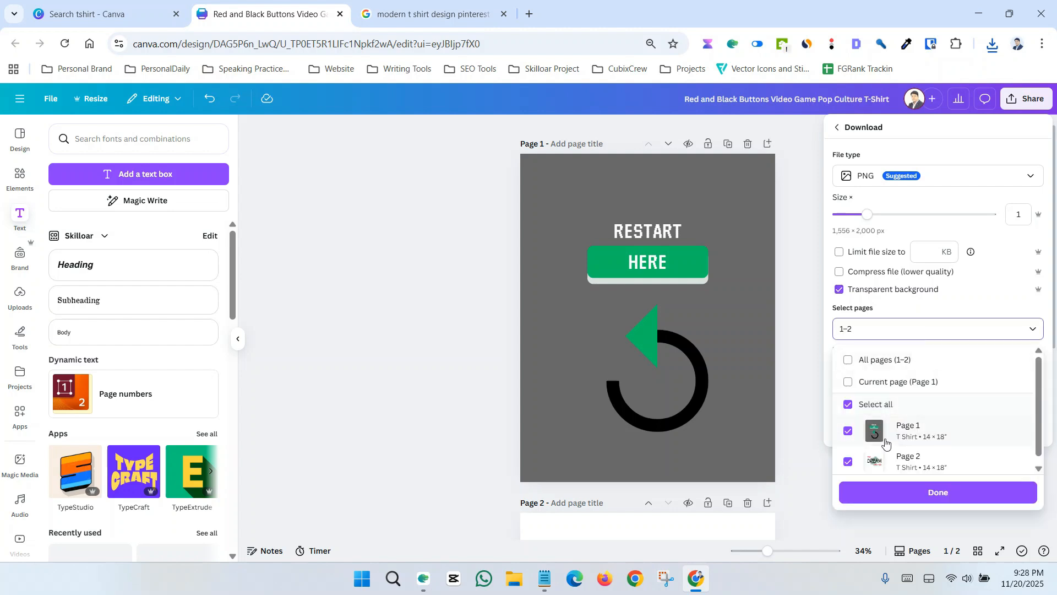
click(875, 458)
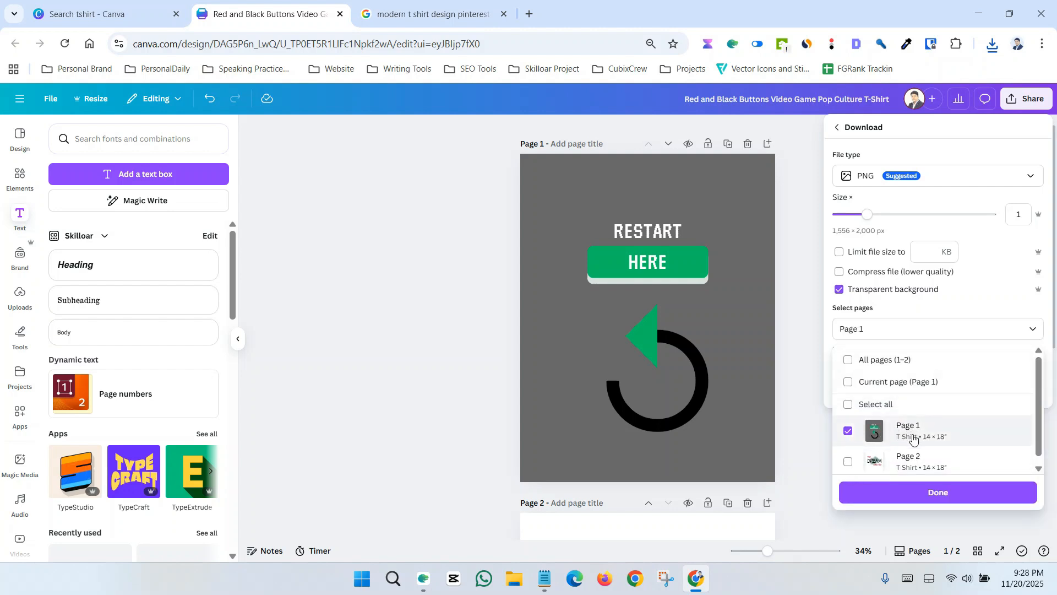
click(940, 492)
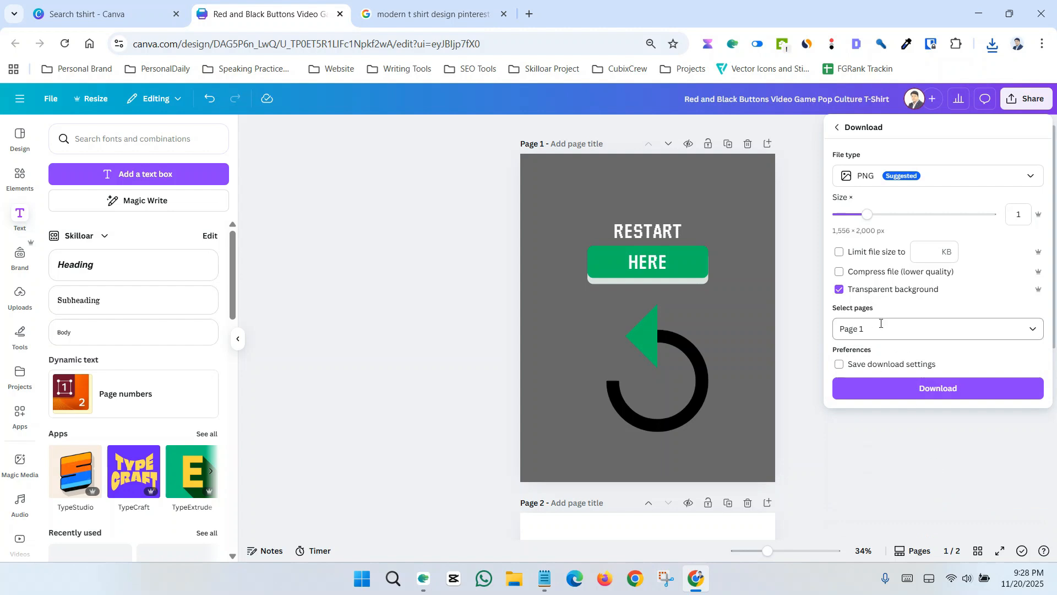
click(939, 389)
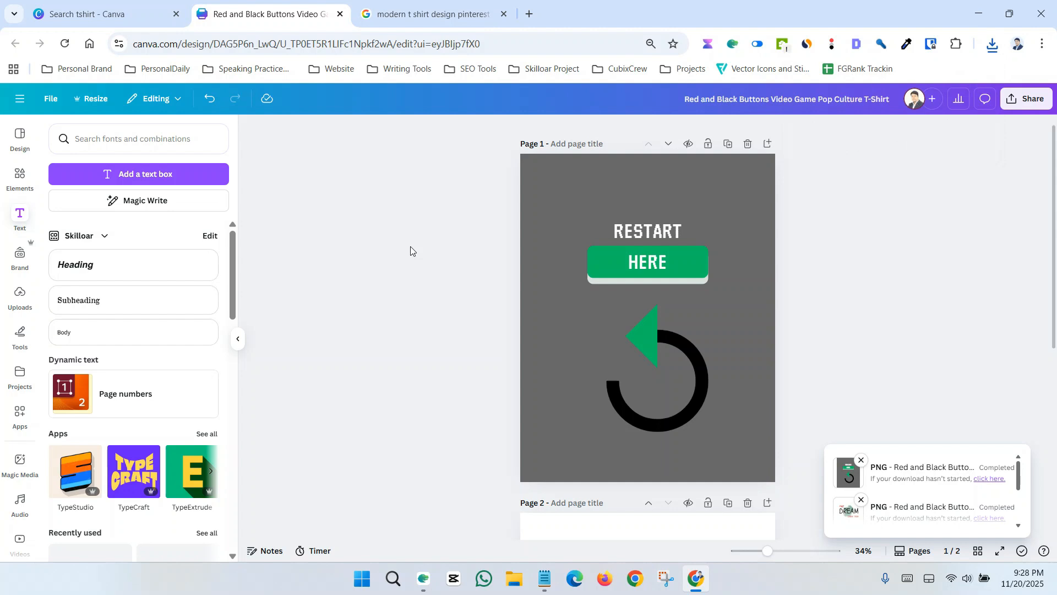
key(ctrl+t)
text(https://www.tshirtstudio.com/t-shirt-printing/design-your-own-t-shirt)
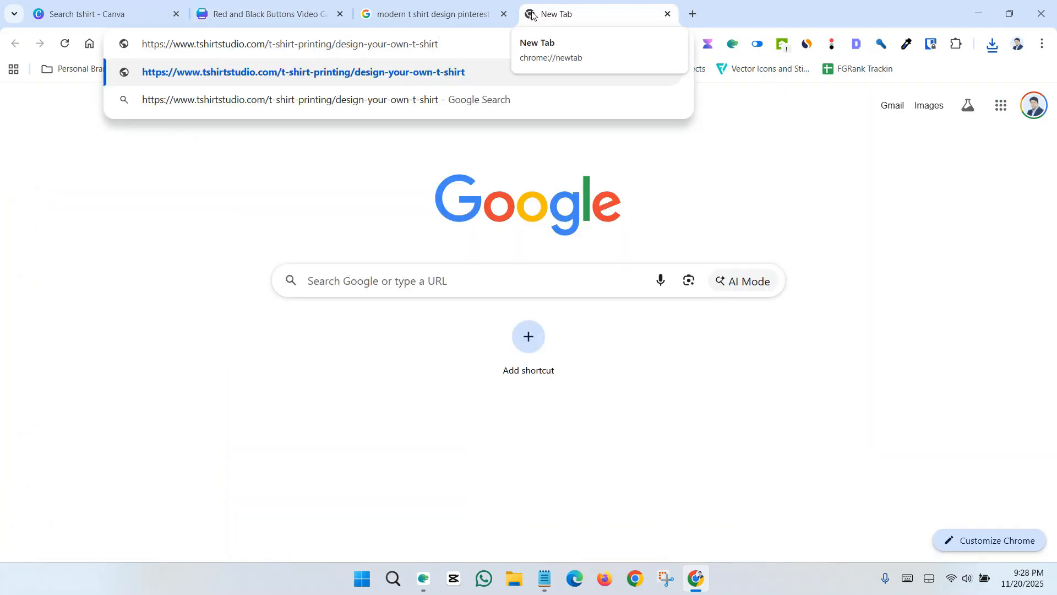
key(Return)
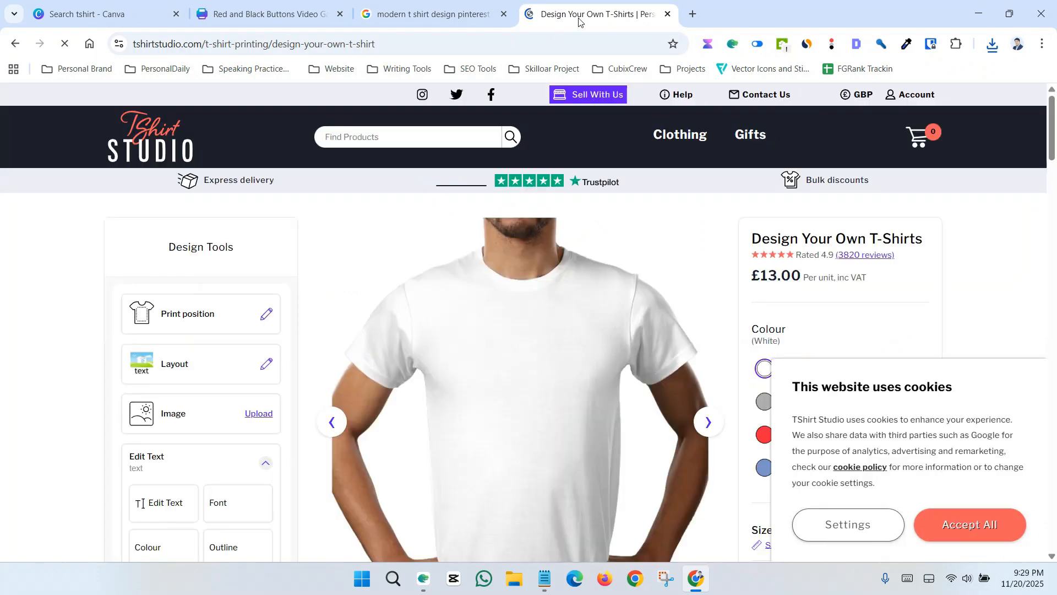
drag(578, 16, 430, 16)
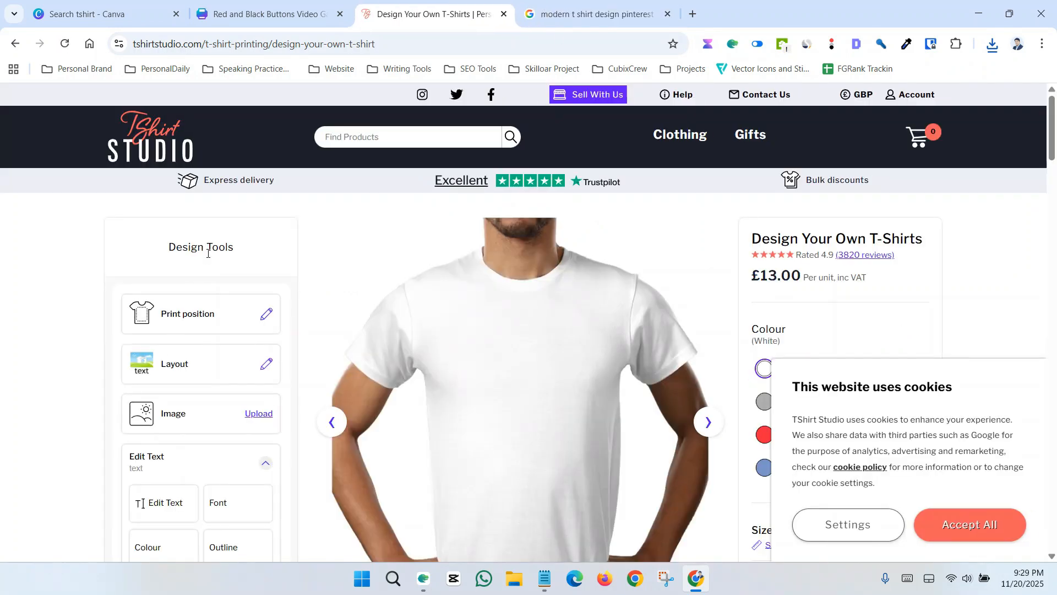
Upload the downloaded RESTART HERE PNG as the T-shirt's image and accept all the website's cookies.
scroll(816, 349, down, 4)
scroll(218, 359, up, 3)
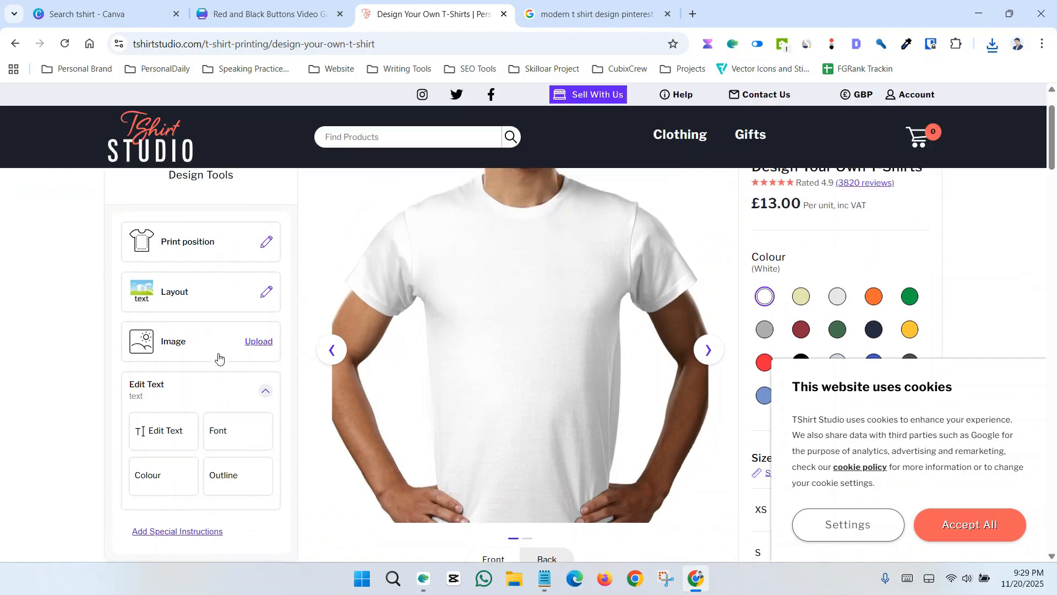
click(260, 345)
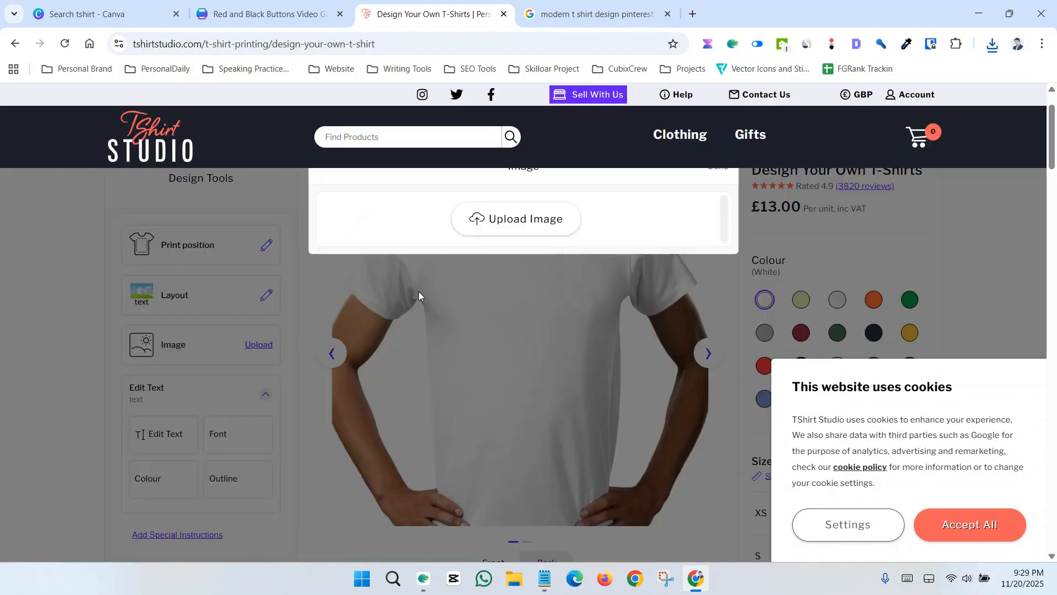
click(492, 219)
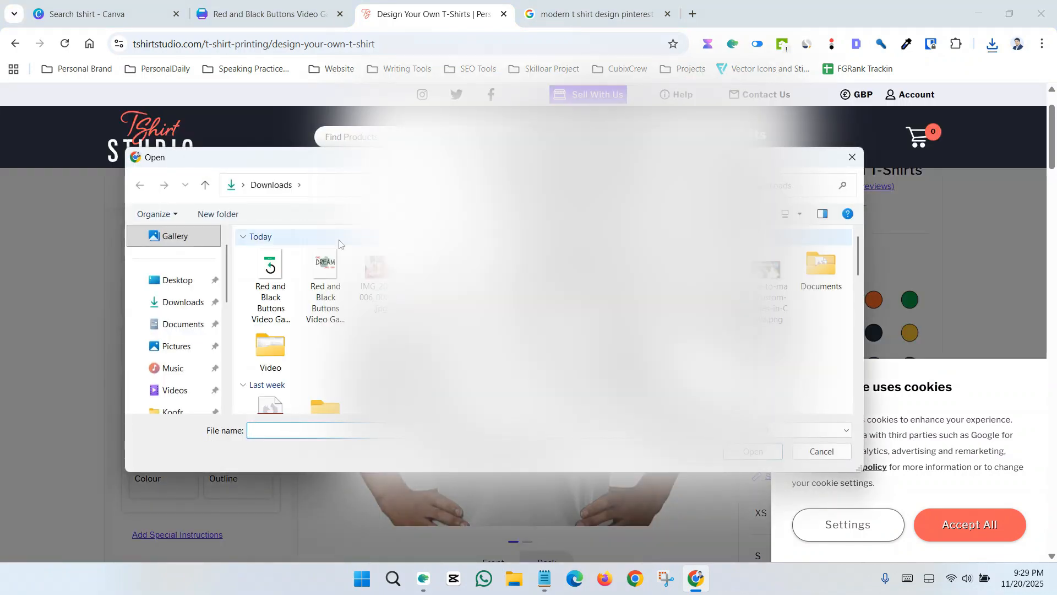
click(272, 276)
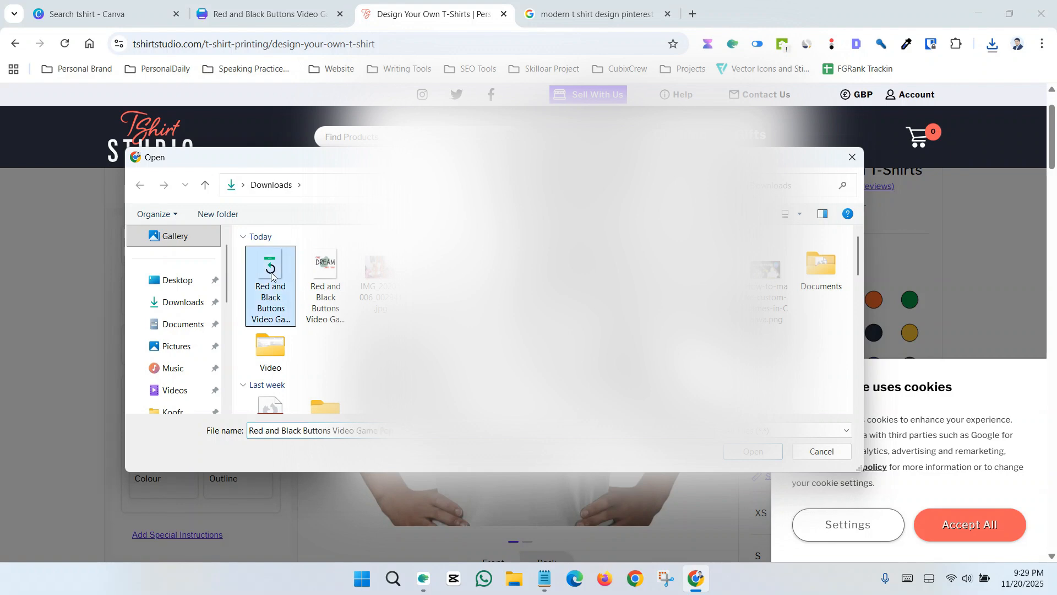
click(750, 450)
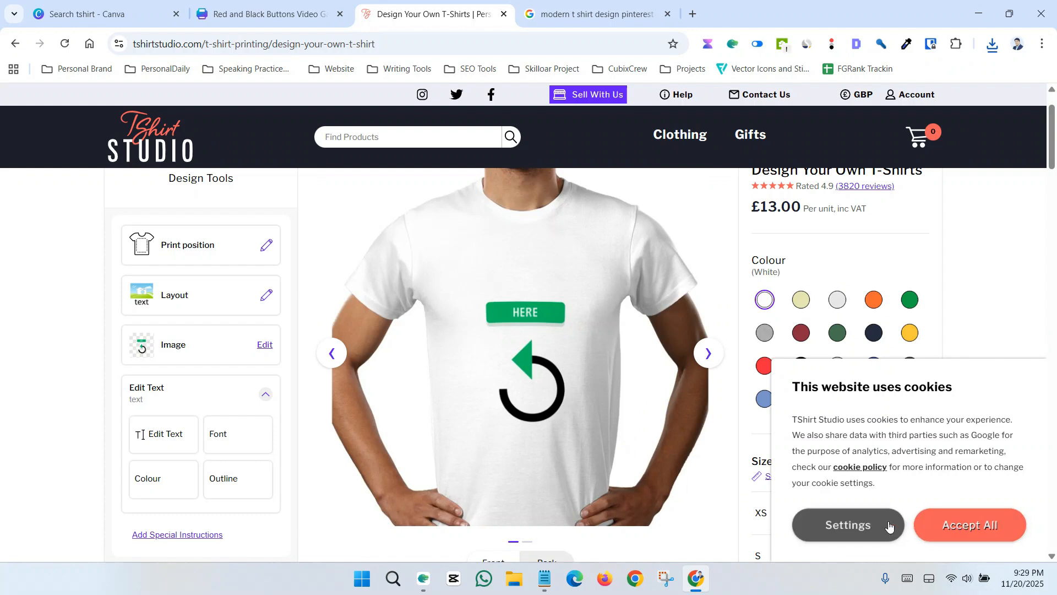
click(952, 525)
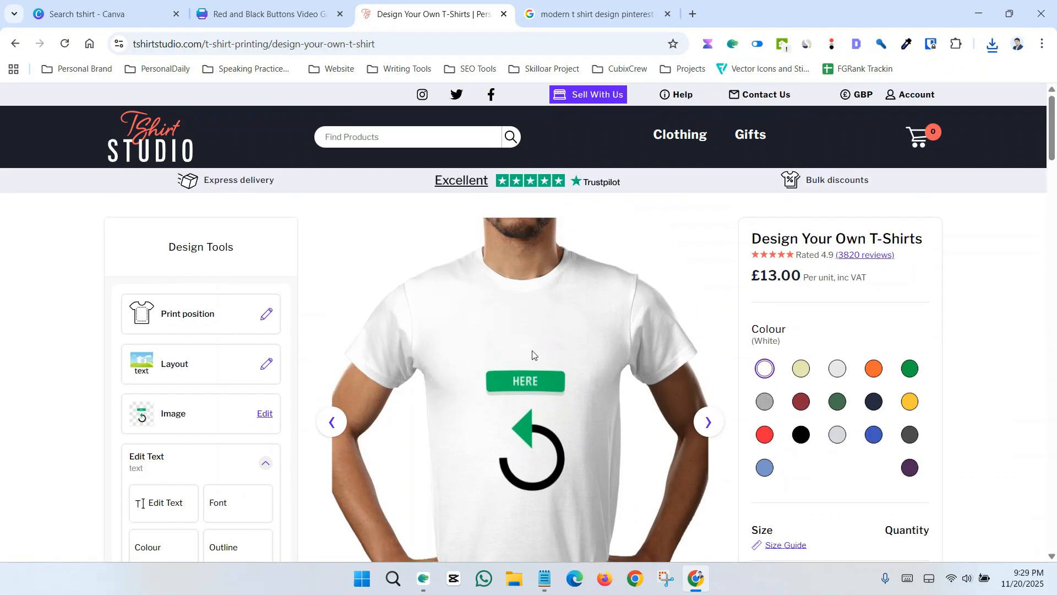
Preview the RESTART HERE design on different shirt colours, including Ash, Navy, Gold, Dark Grey and Red.
click(842, 372)
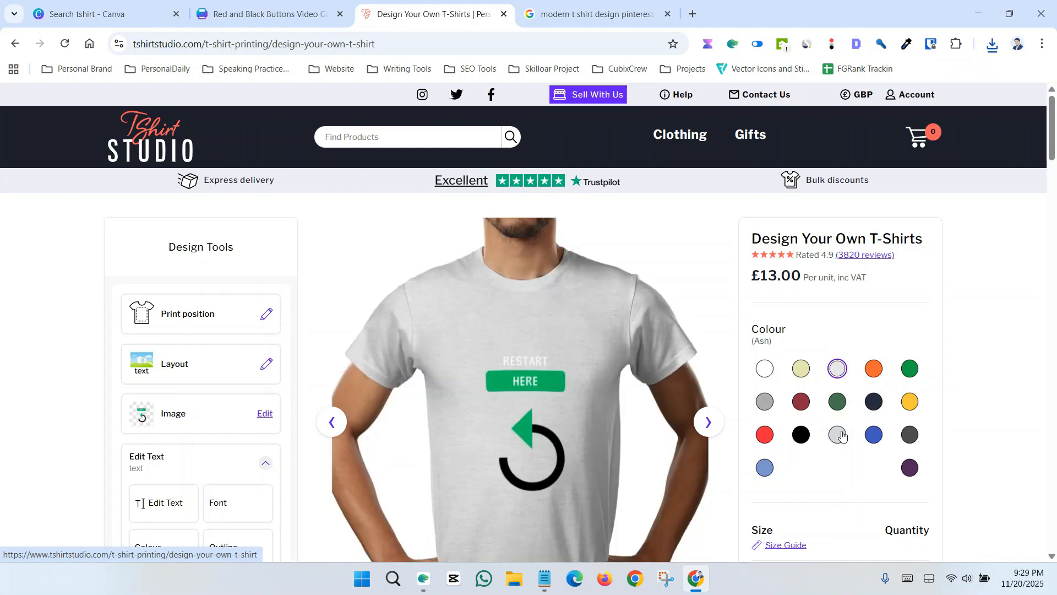
click(875, 403)
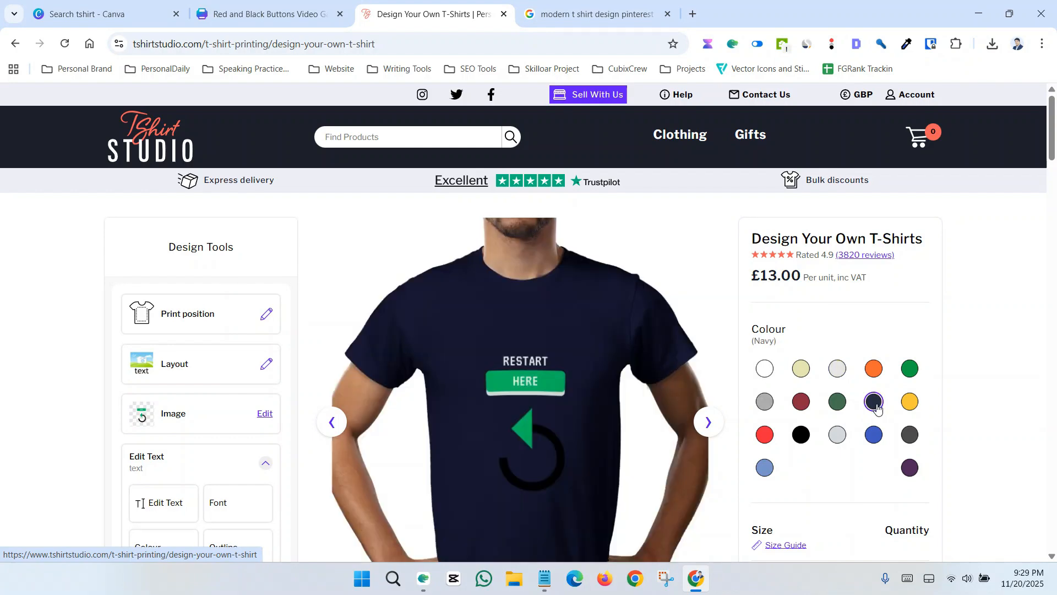
scroll(622, 380, down, 1)
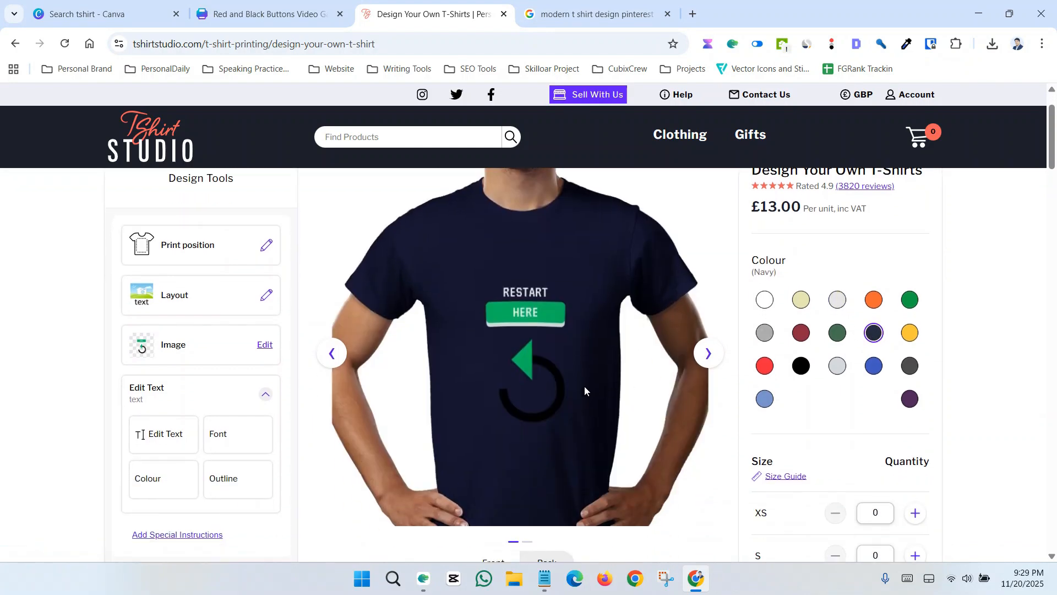
click(911, 333)
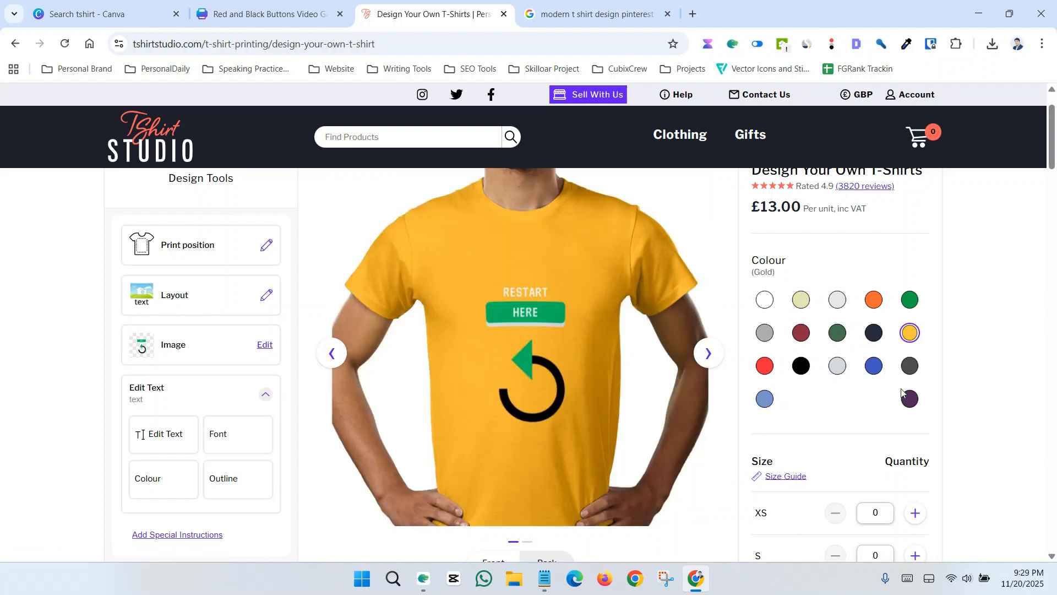
click(911, 369)
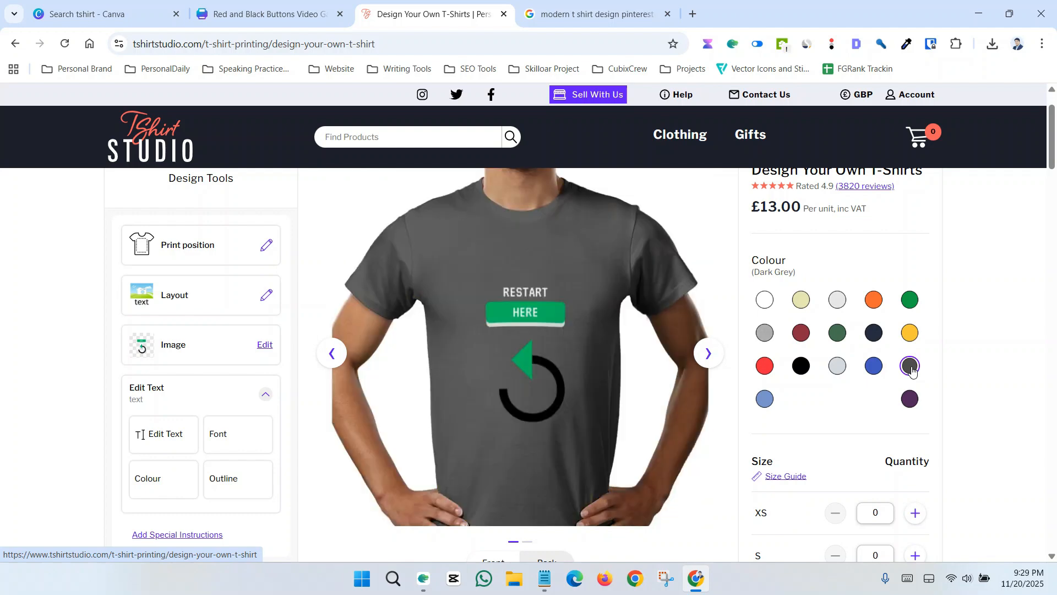
click(766, 368)
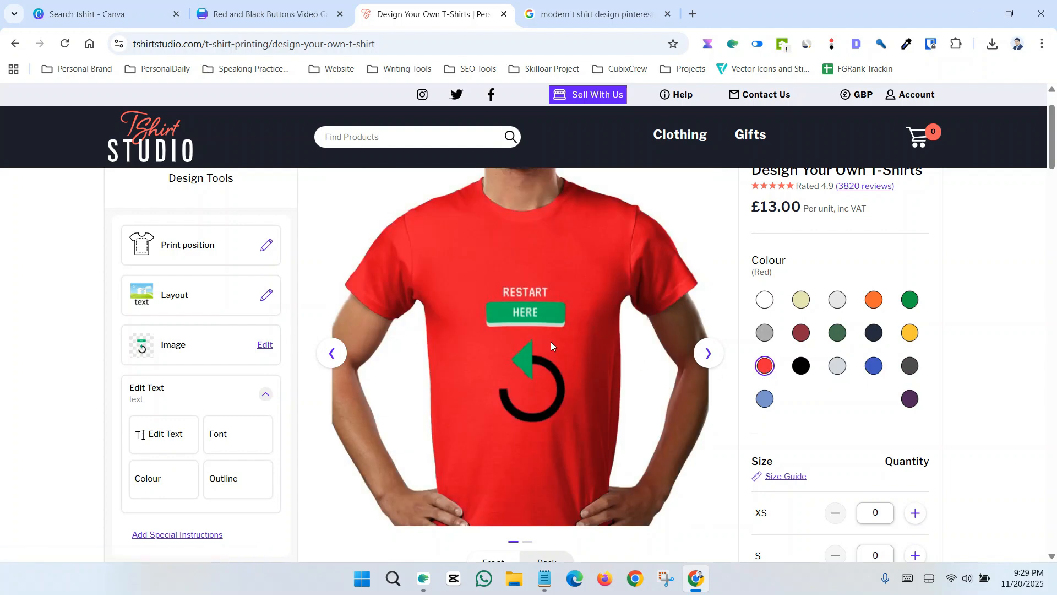
scroll(551, 341, down, 3)
scroll(577, 323, up, 3)
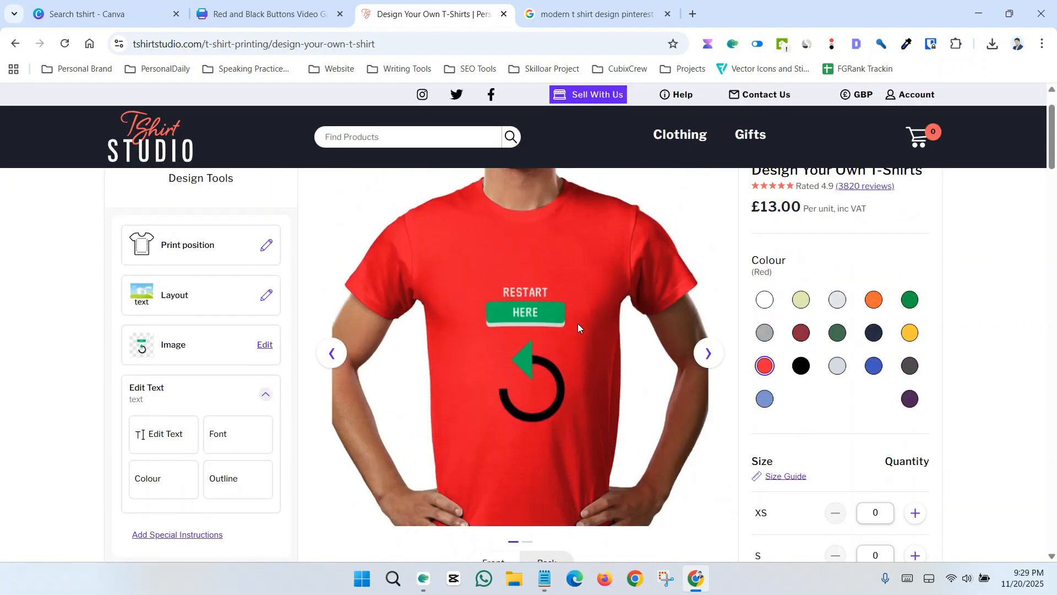
click(801, 308)
click(838, 302)
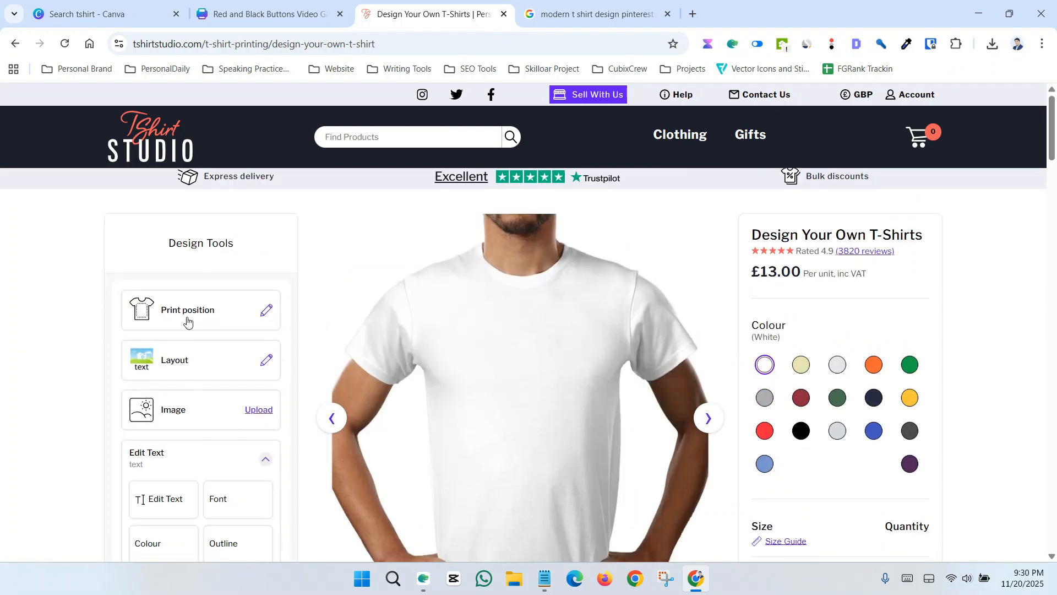
Delete the uploaded RESTART HERE image, Red and Black Buttons Video Game Pop Culture T-Shirt (1).png, from the shirt site's saved pictures.
scroll(190, 322, down, 1)
click(249, 347)
click(350, 341)
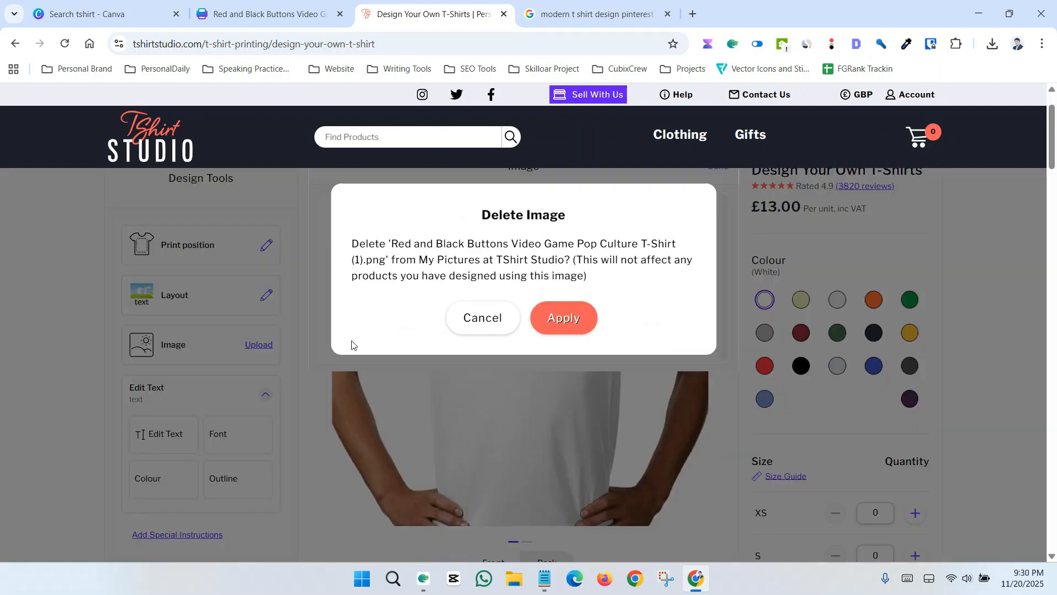
click(565, 318)
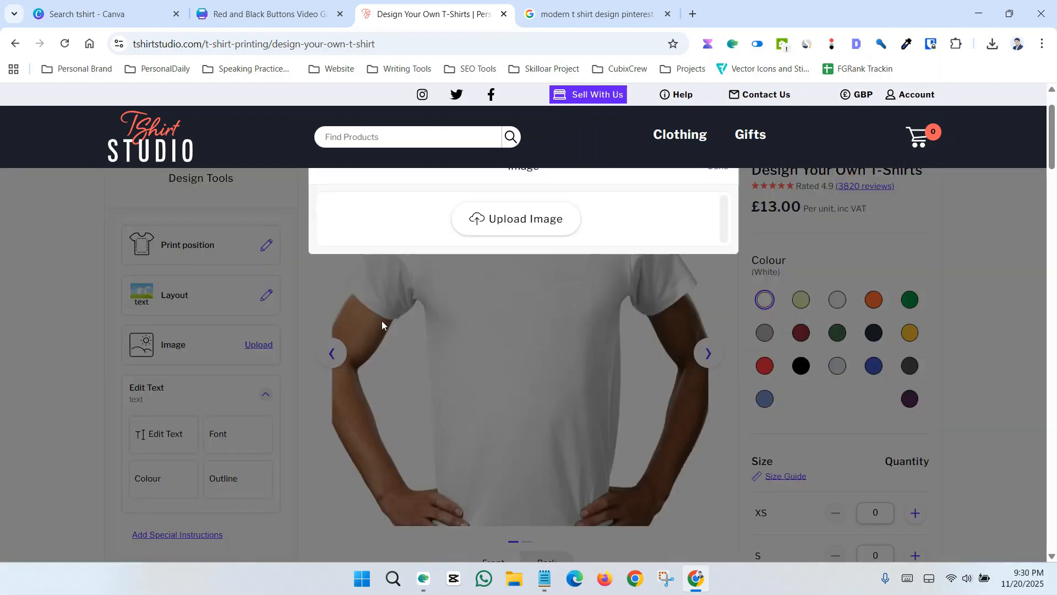
Upload the downloaded THE DREAM COMES TRUE PNG onto the T-shirt and switch the shirt colour to Navy.
click(502, 218)
click(741, 450)
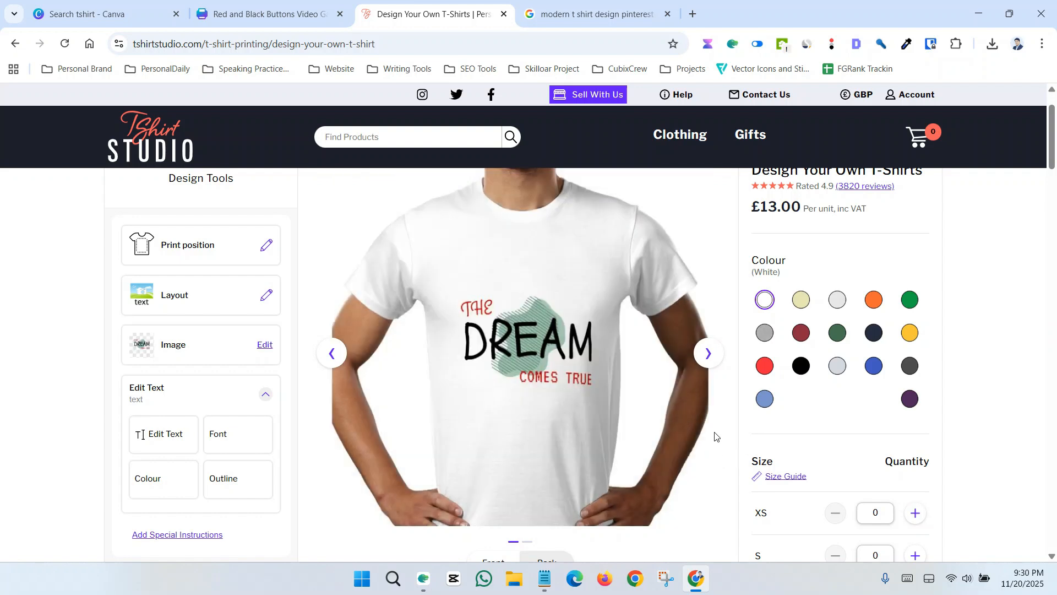
click(873, 334)
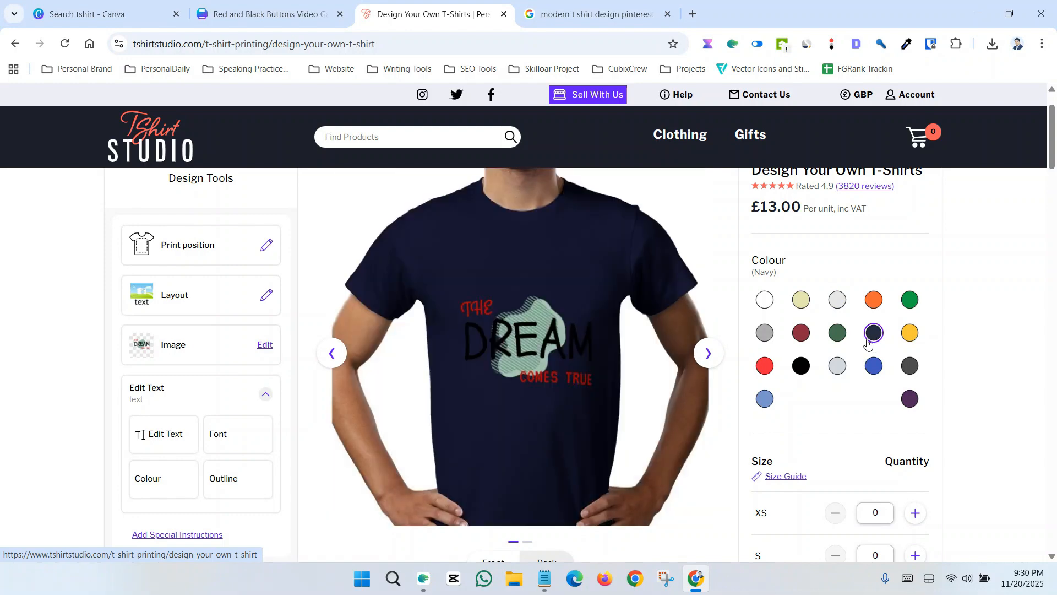
Preview THE DREAM COMES TRUE design on more shirt colours, including Royal Blue, Sky Blue, Orange, Gold, Dark Grey and Natural.
click(874, 369)
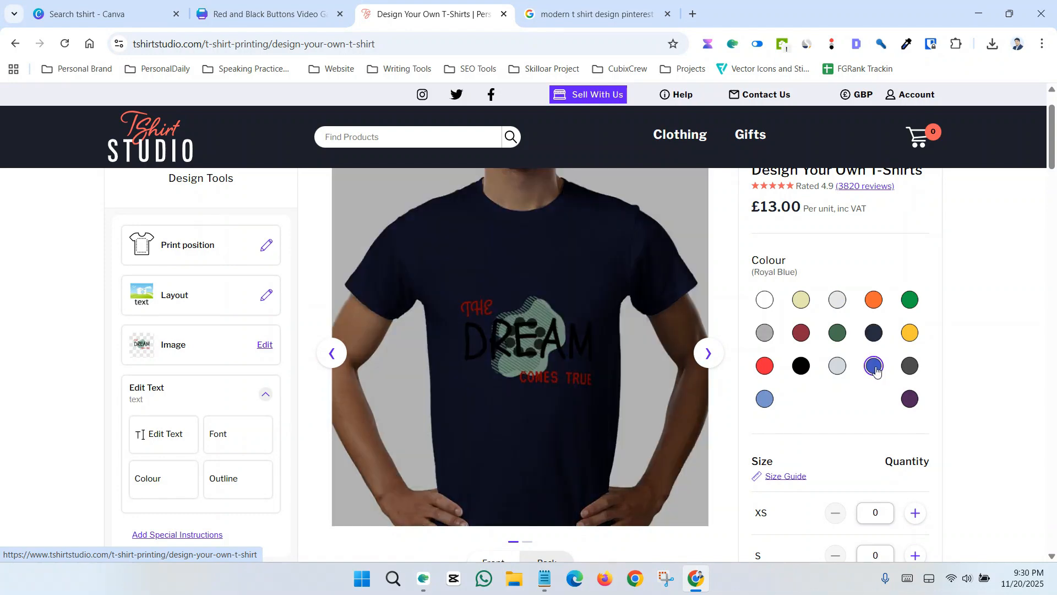
click(839, 370)
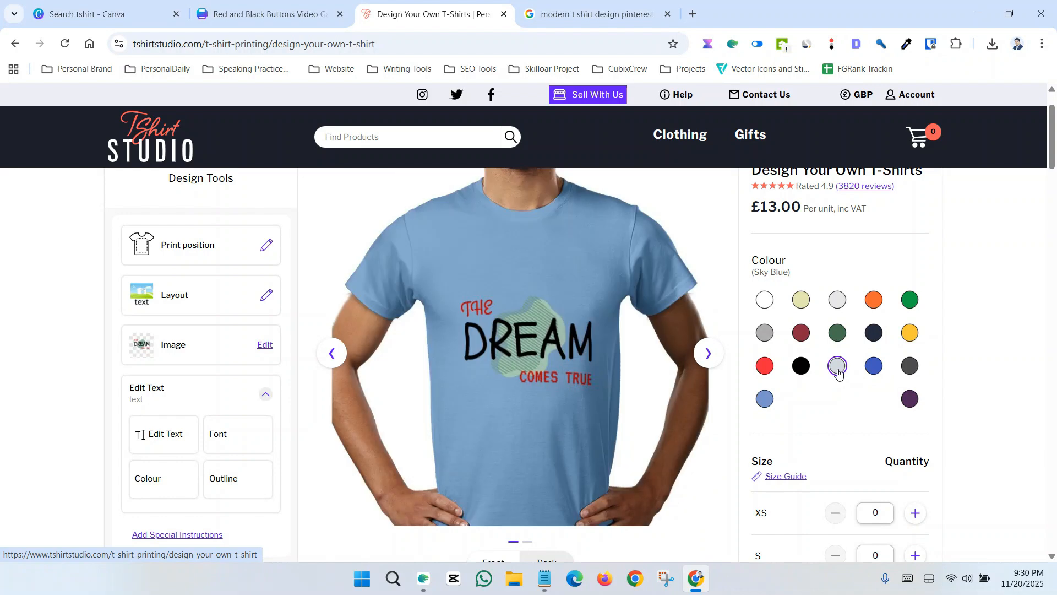
click(875, 306)
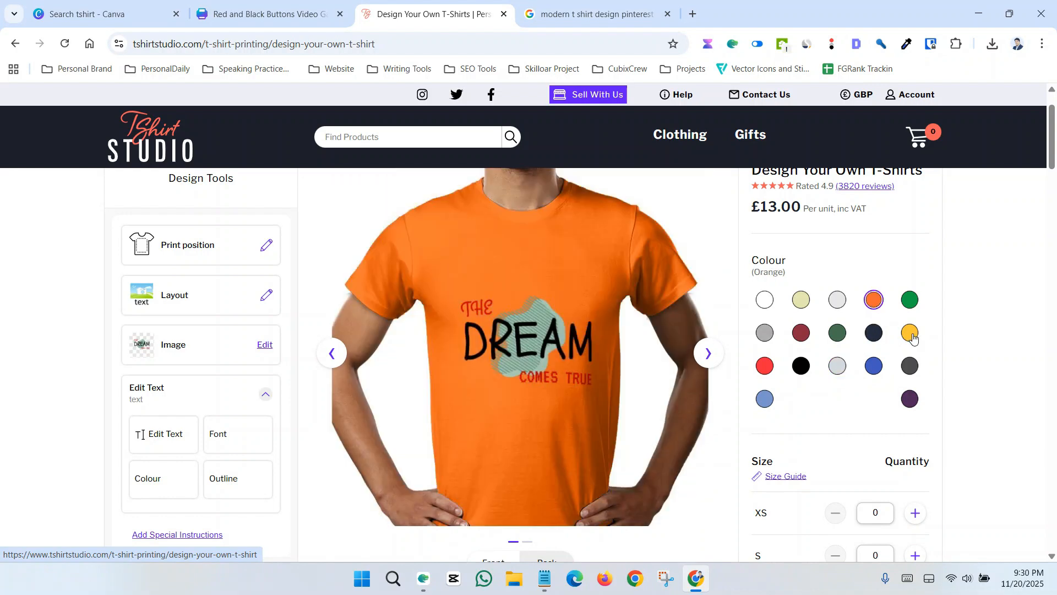
click(912, 335)
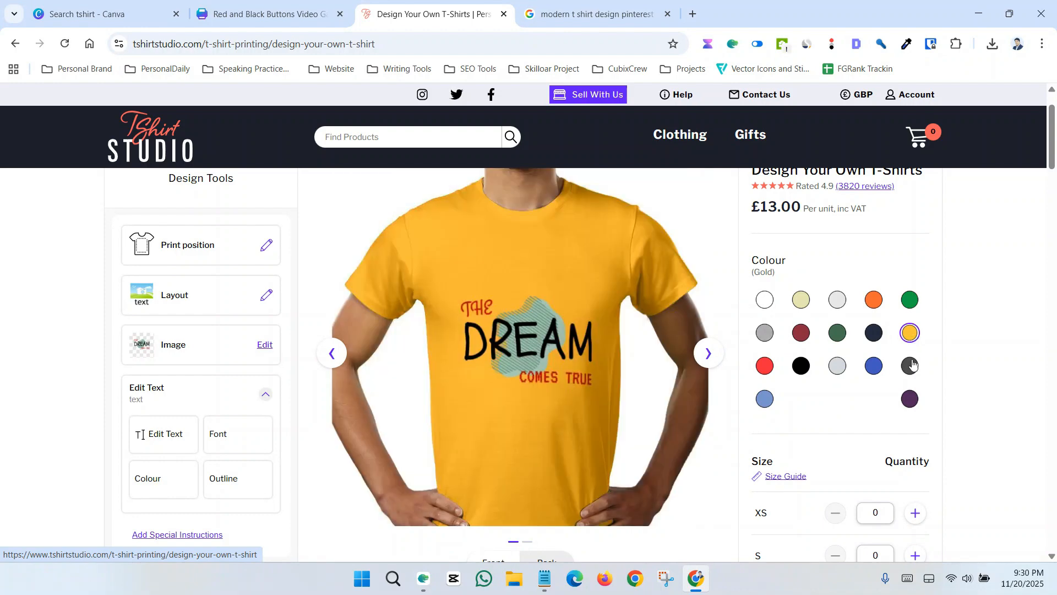
click(912, 368)
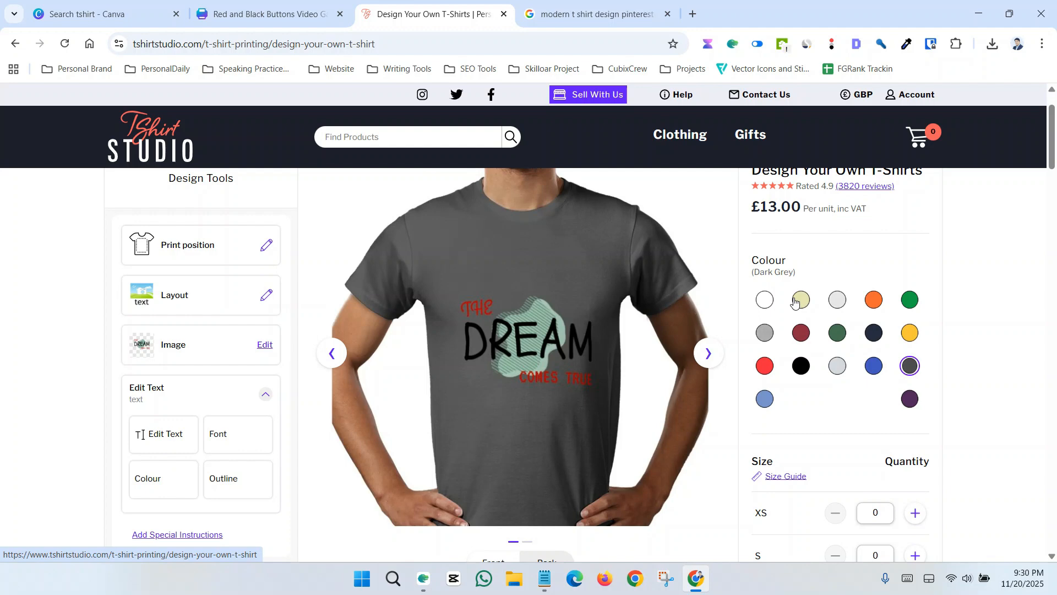
click(801, 304)
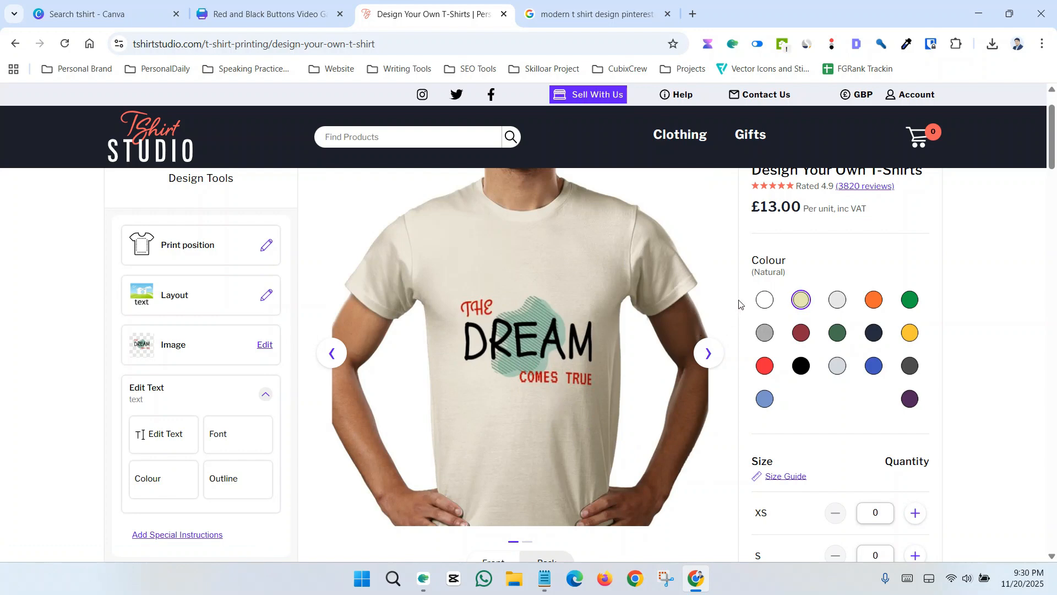
click(763, 302)
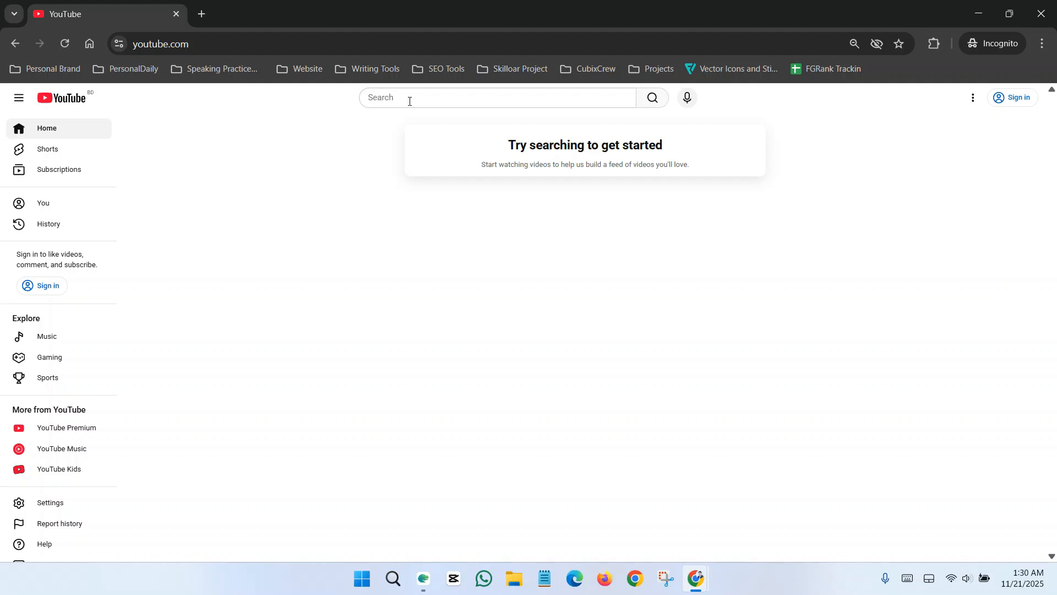
Search YouTube for digiwhisper and open the digiWhisper channel page.
click(410, 101)
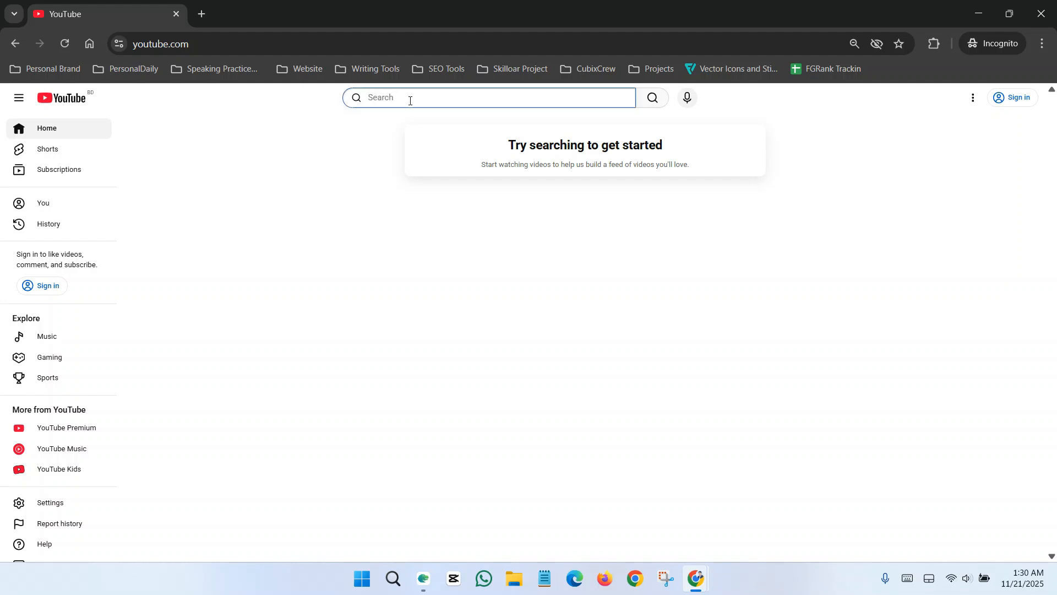
text(digiw)
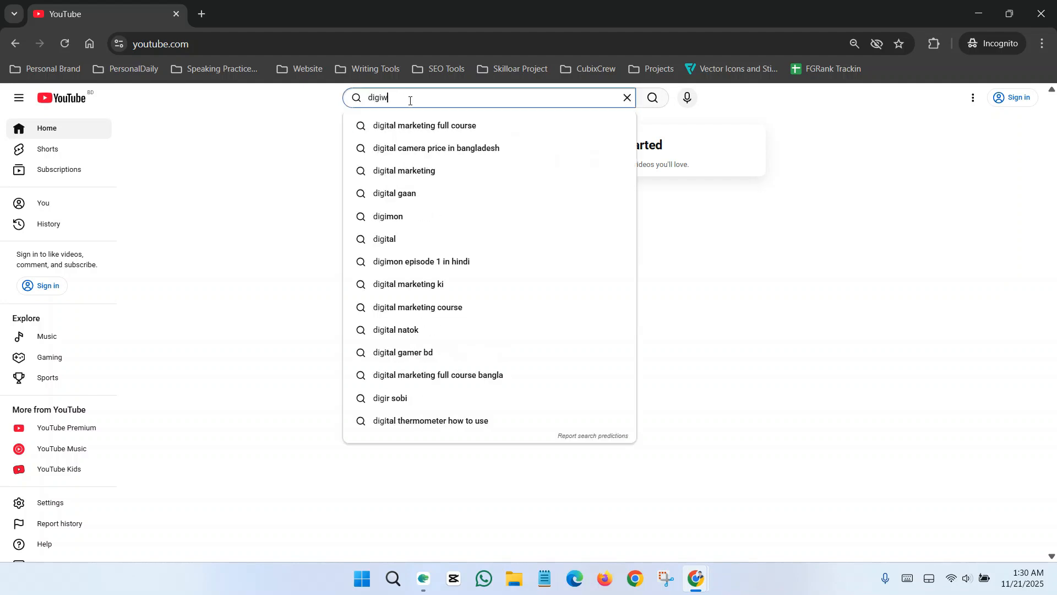
text(hisper)
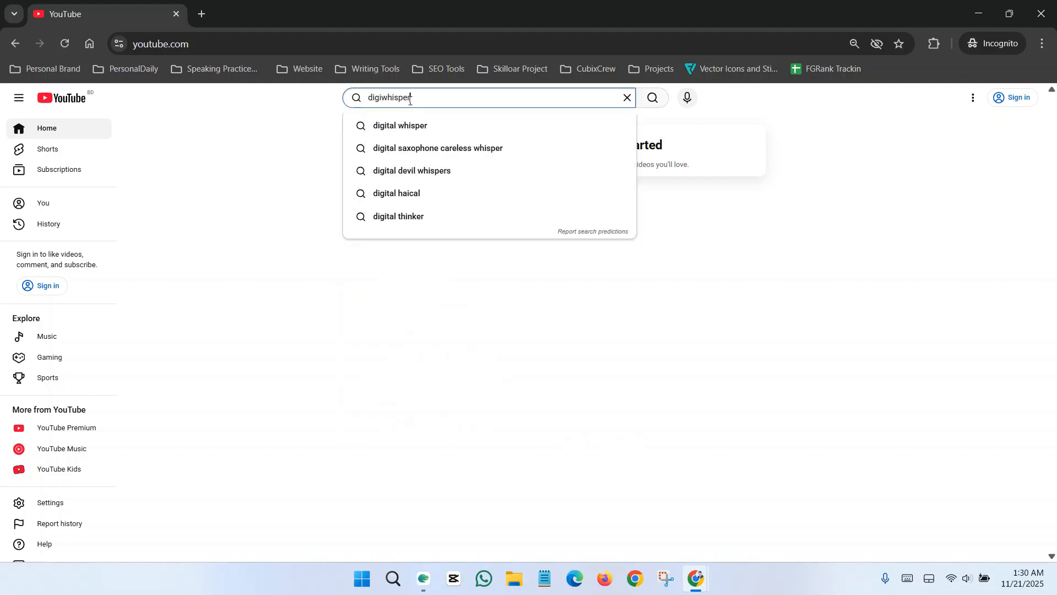
key(Return)
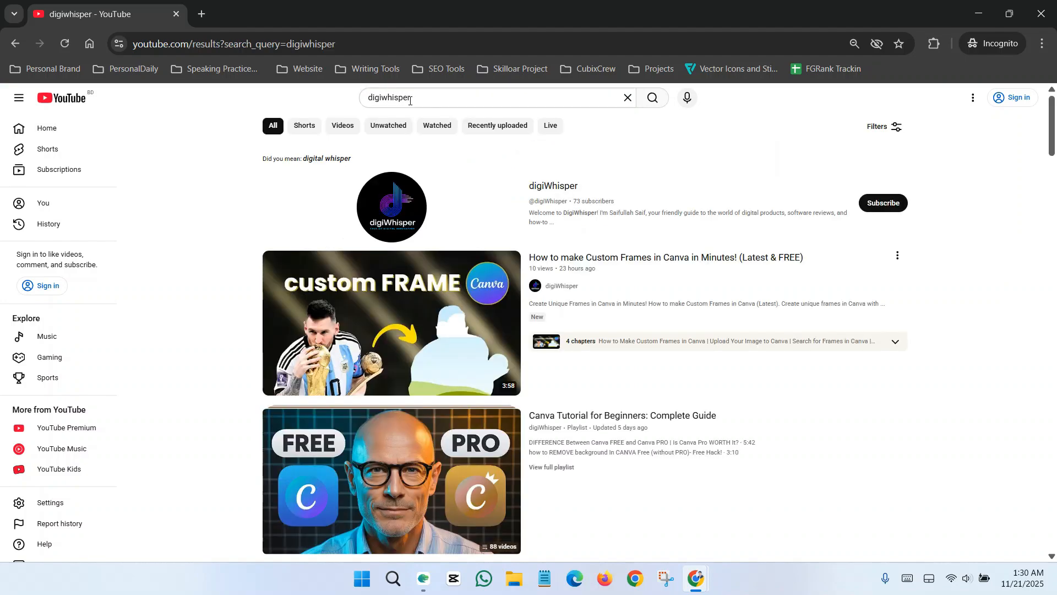
click(554, 187)
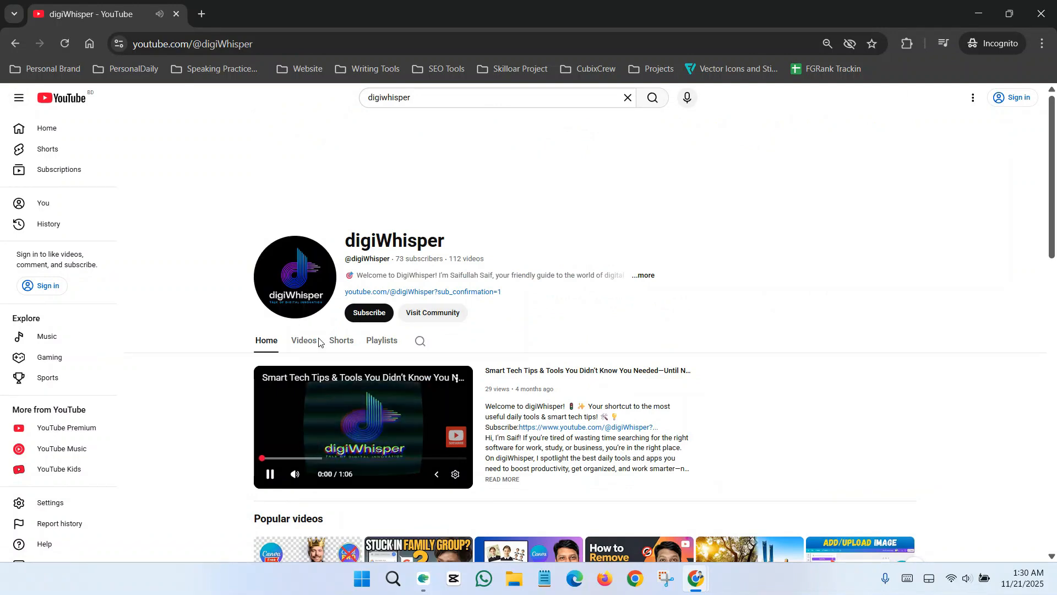
Browse through the digiWhisper channel's uploaded videos, from the latest down to the older Canva tutorials.
click(301, 345)
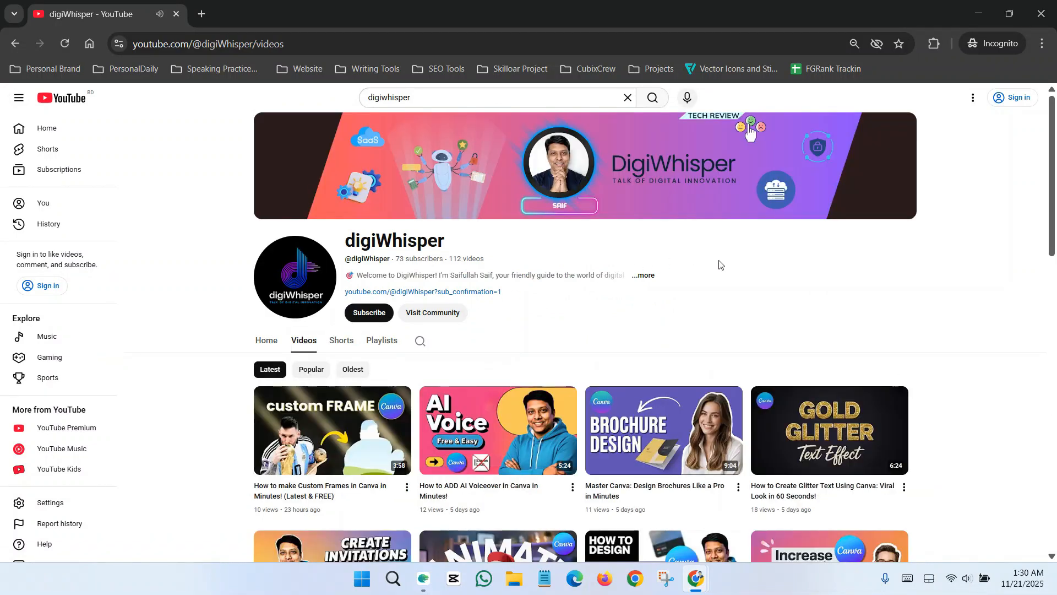
scroll(605, 231, down, 5)
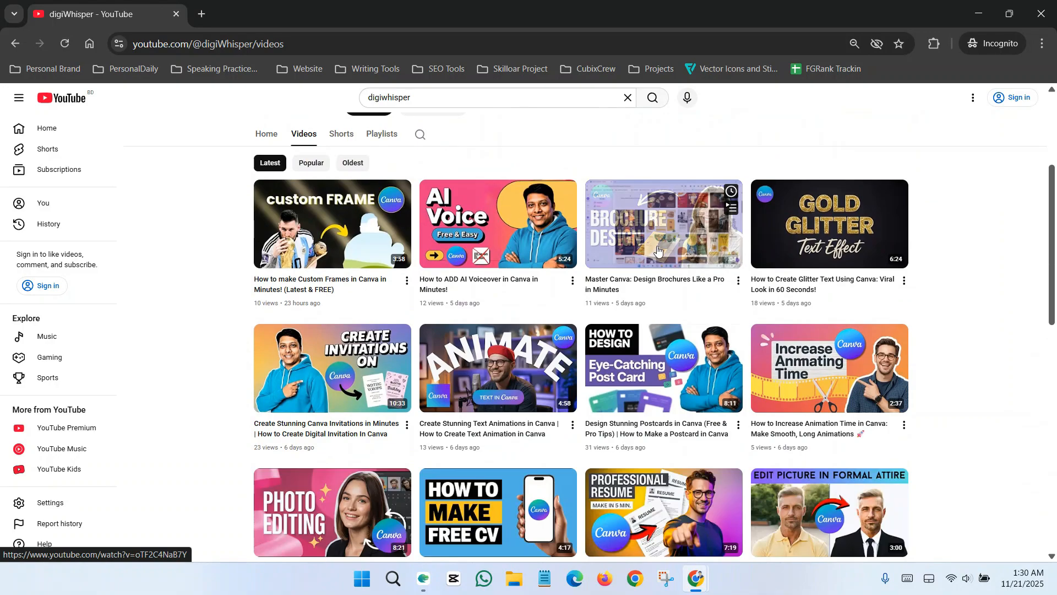
scroll(864, 256, down, 6)
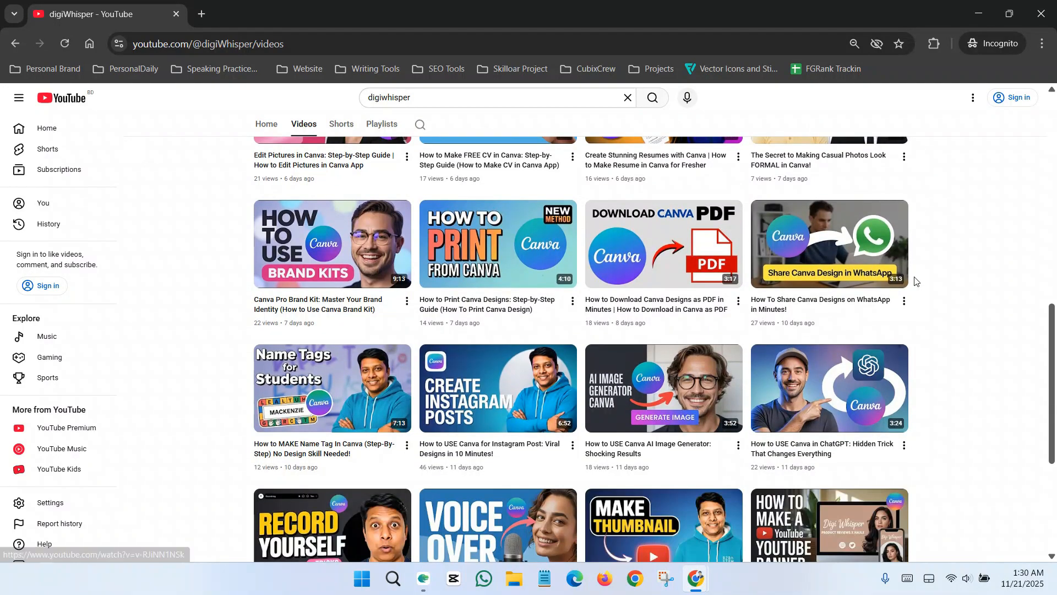
scroll(915, 281, down, 5)
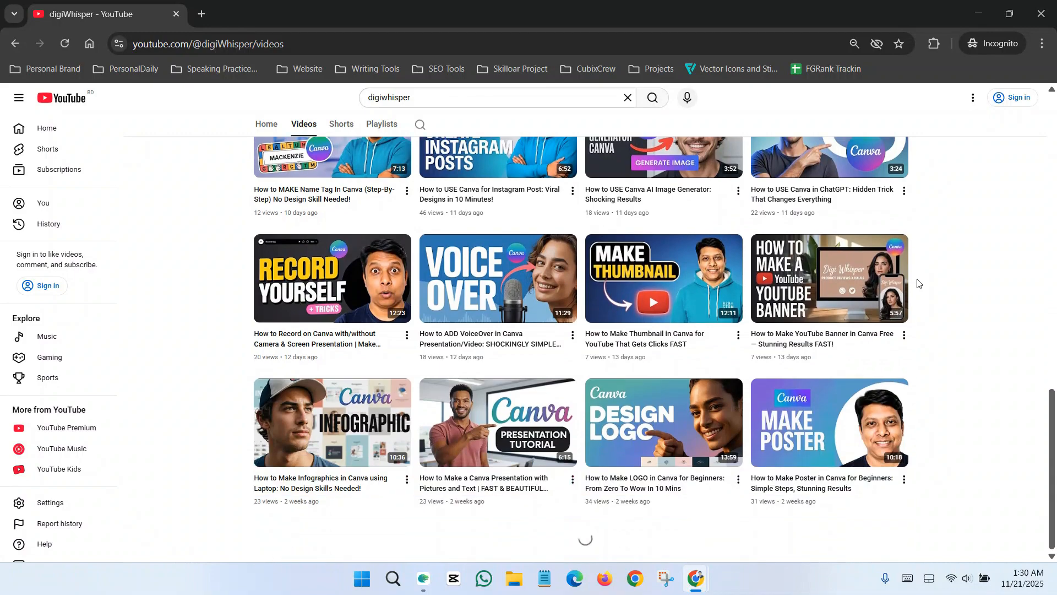
scroll(929, 289, down, 5)
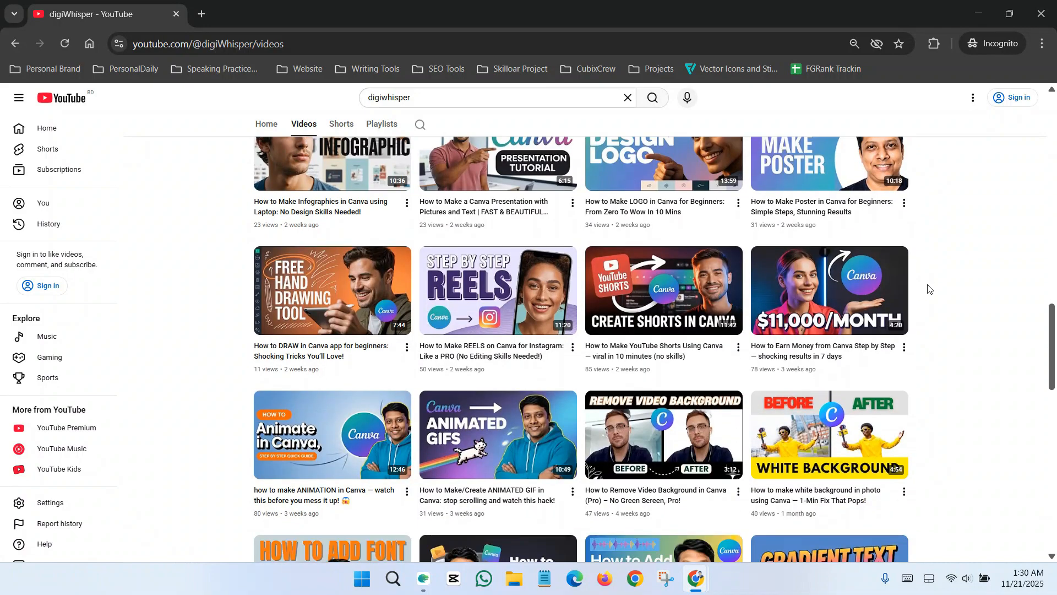
scroll(929, 288, down, 8)
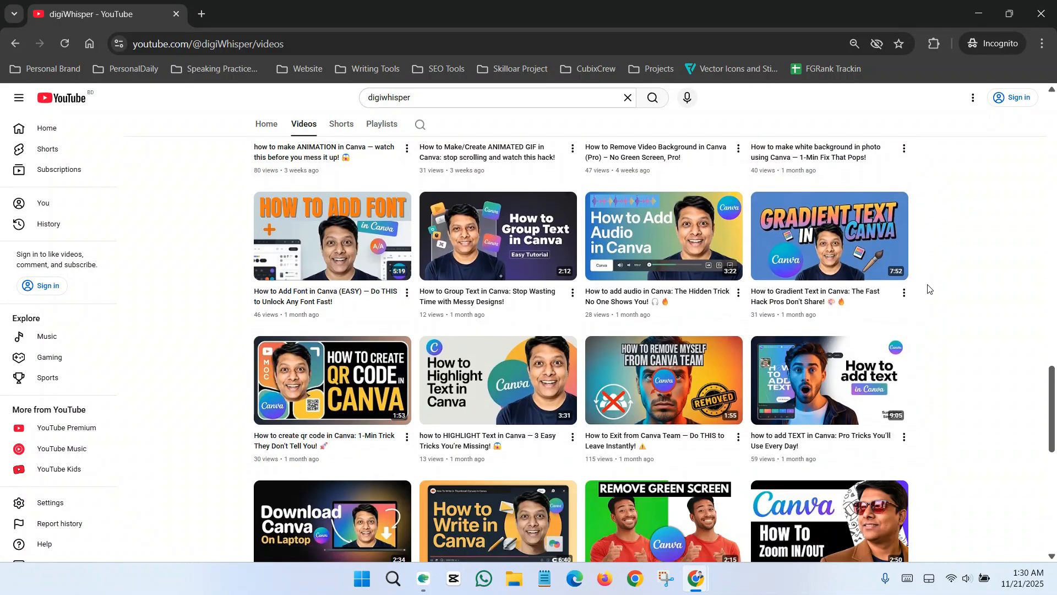
scroll(929, 288, down, 6)
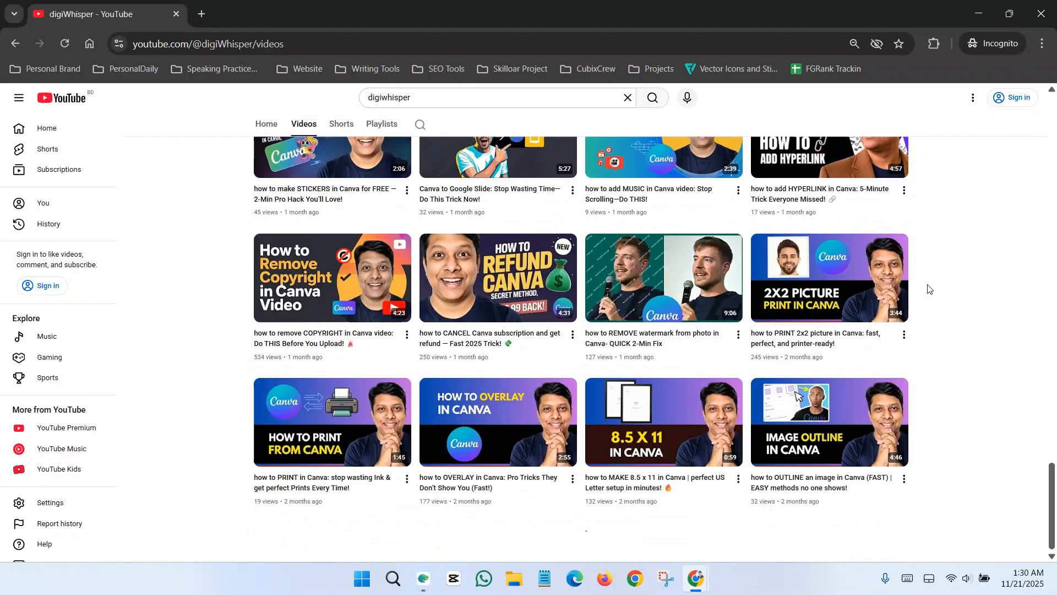
scroll(929, 288, down, 5)
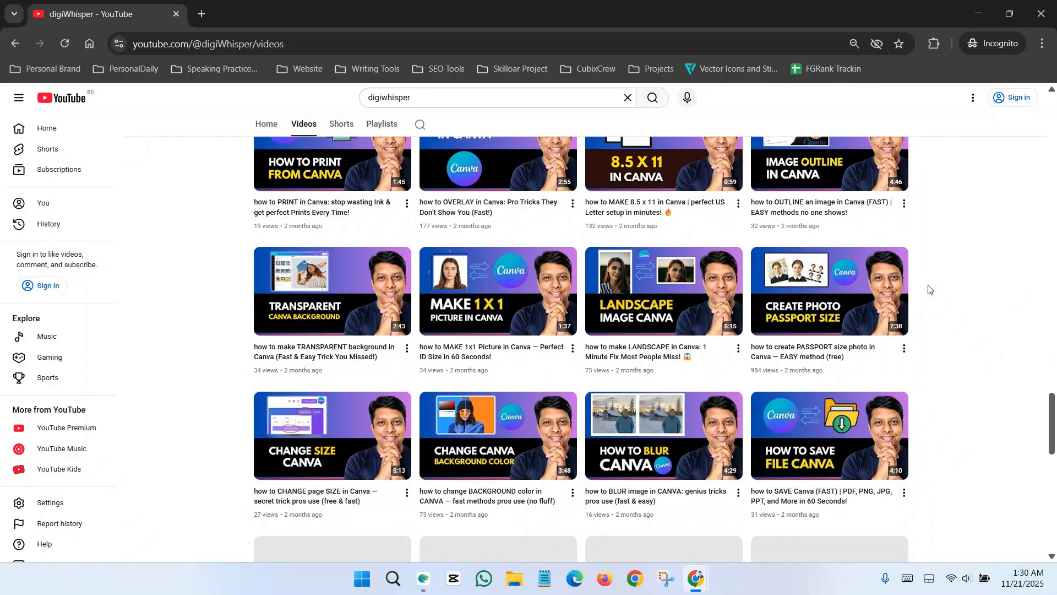
scroll(929, 288, down, 7)
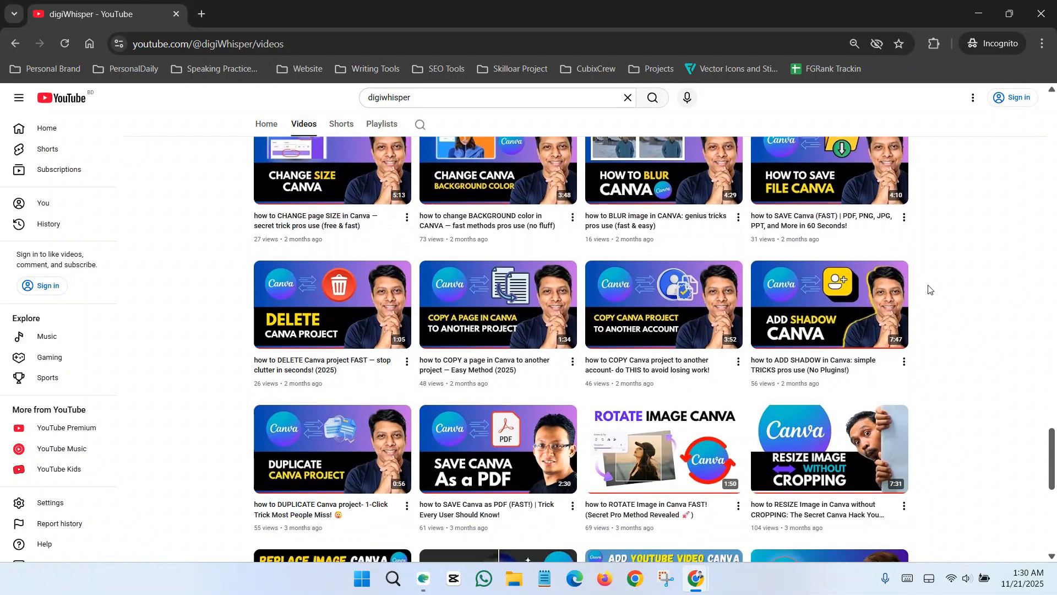
scroll(929, 288, down, 5)
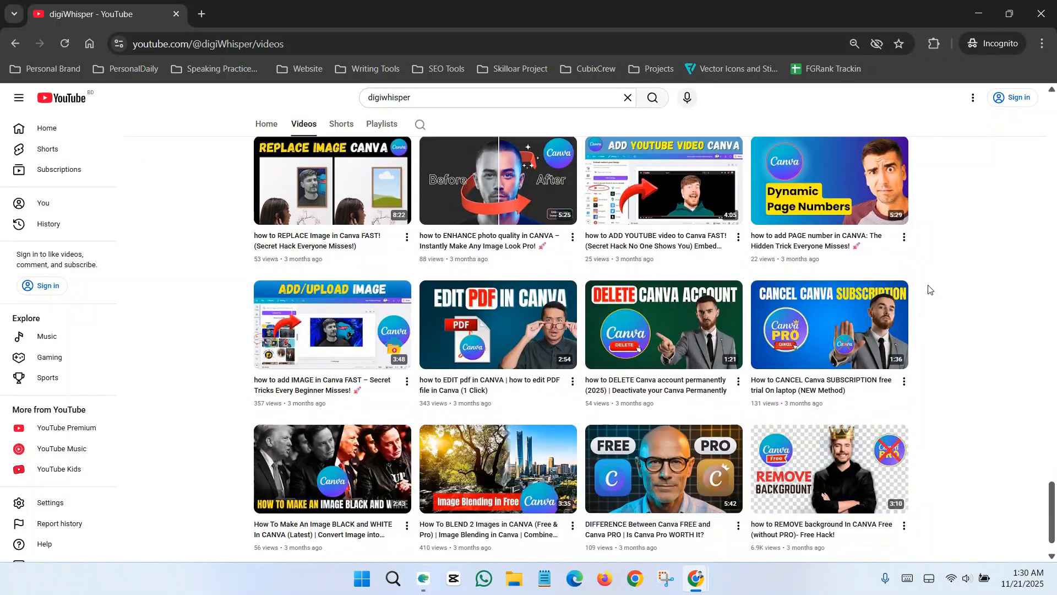
scroll(929, 289, down, 3)
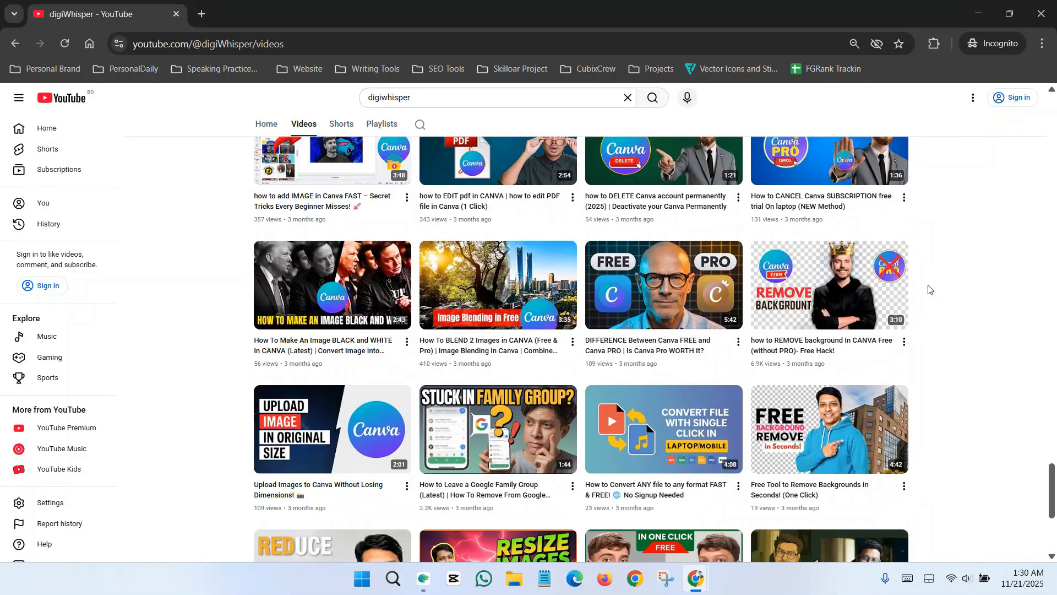
scroll(929, 289, up, 20)
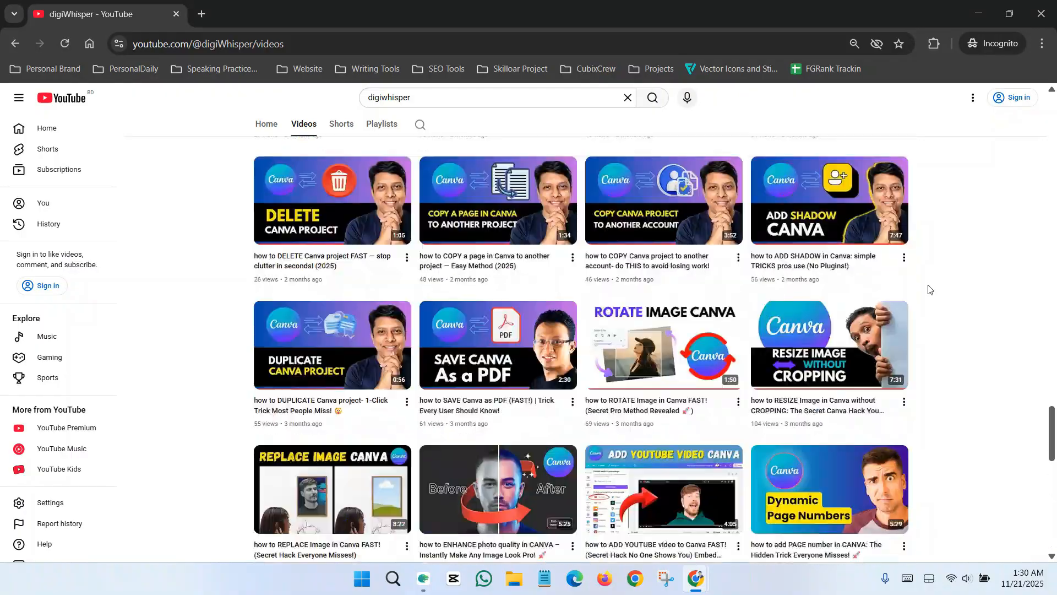
scroll(928, 288, up, 15)
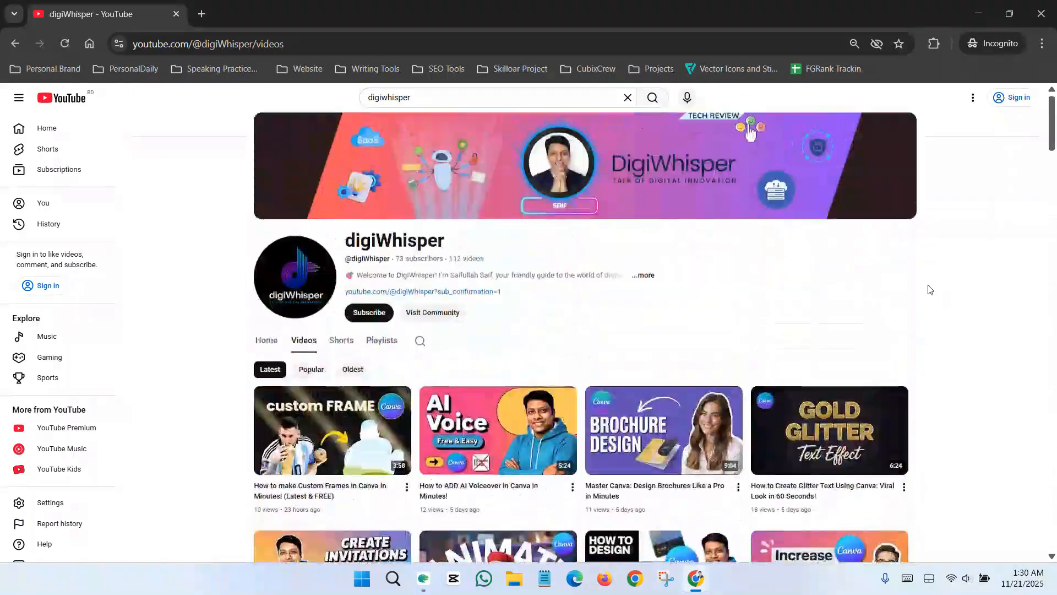
Open the channel's Canva Tutorial for Beginners: Complete Guide playlist from its created playlists.
click(372, 341)
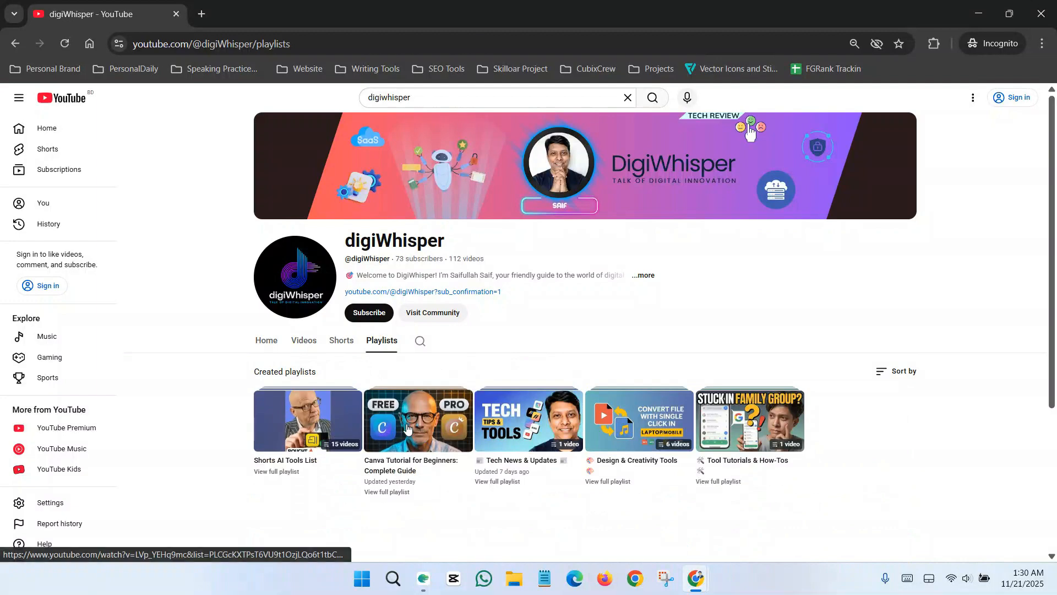
click(418, 418)
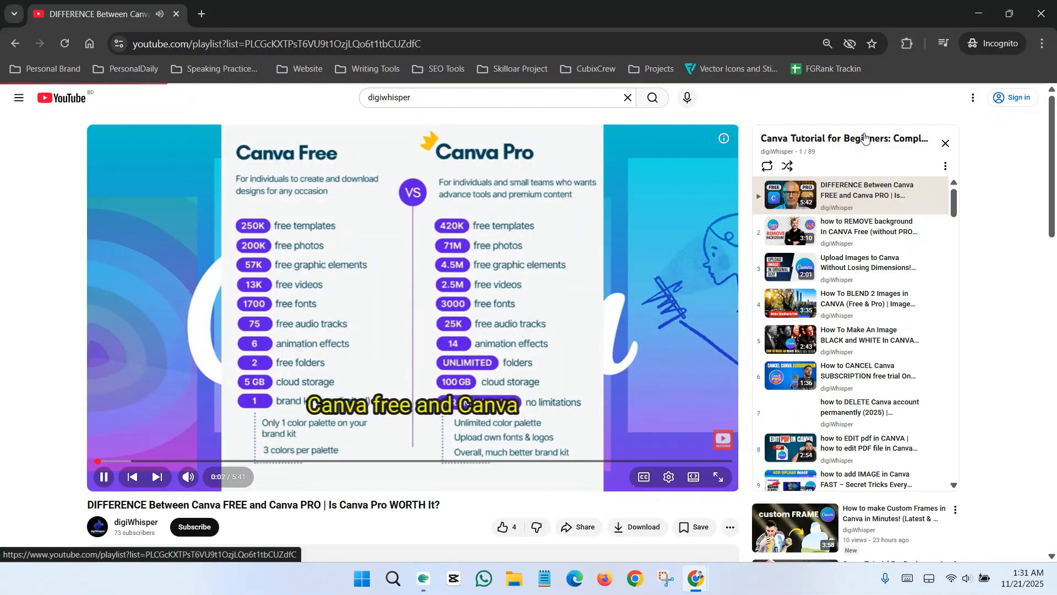